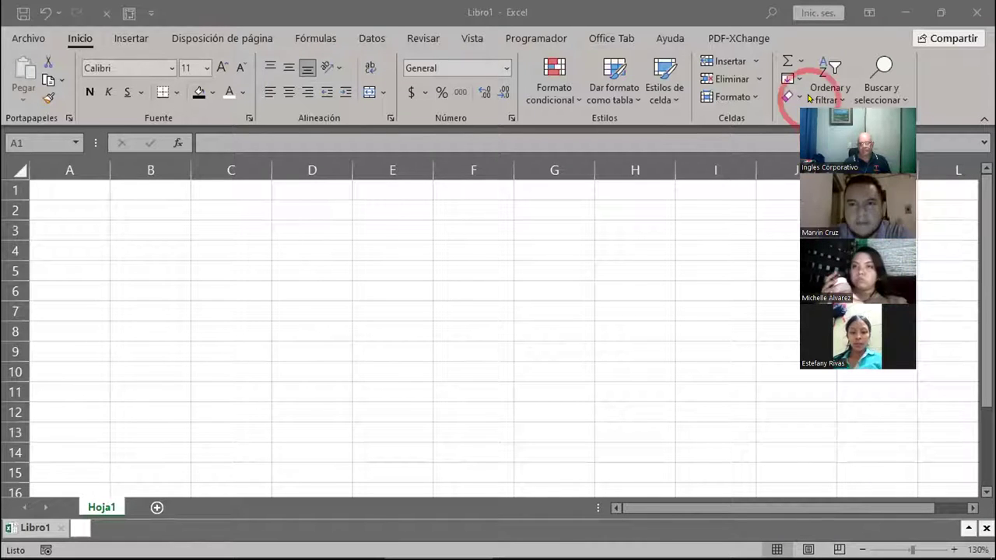
- Enter the text "hola" in cell C3 and clear the cell again
{"action": "left_click", "coordinate": [809, 97]}
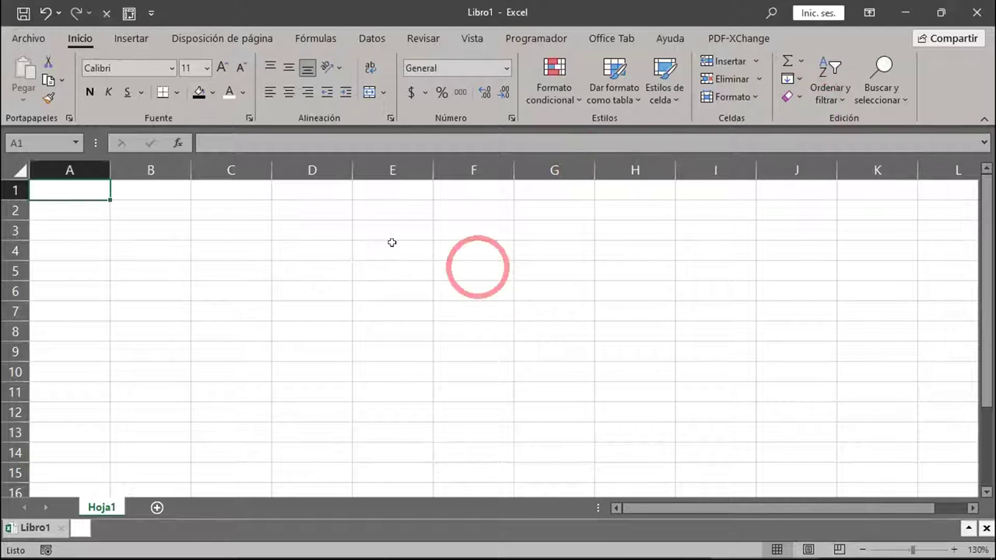
{"action": "left_click", "coordinate": [244, 228]}
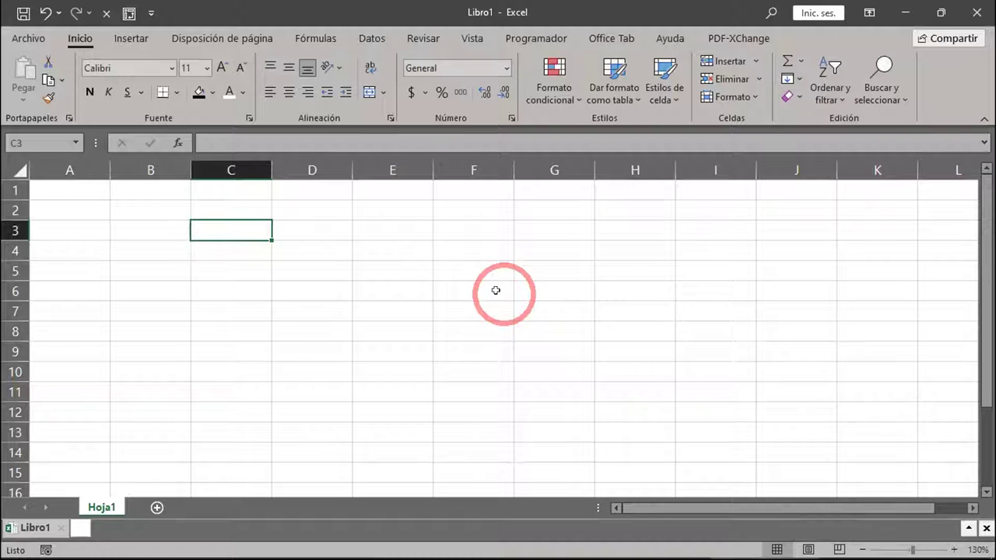
{"action": "type", "text": "hola"}
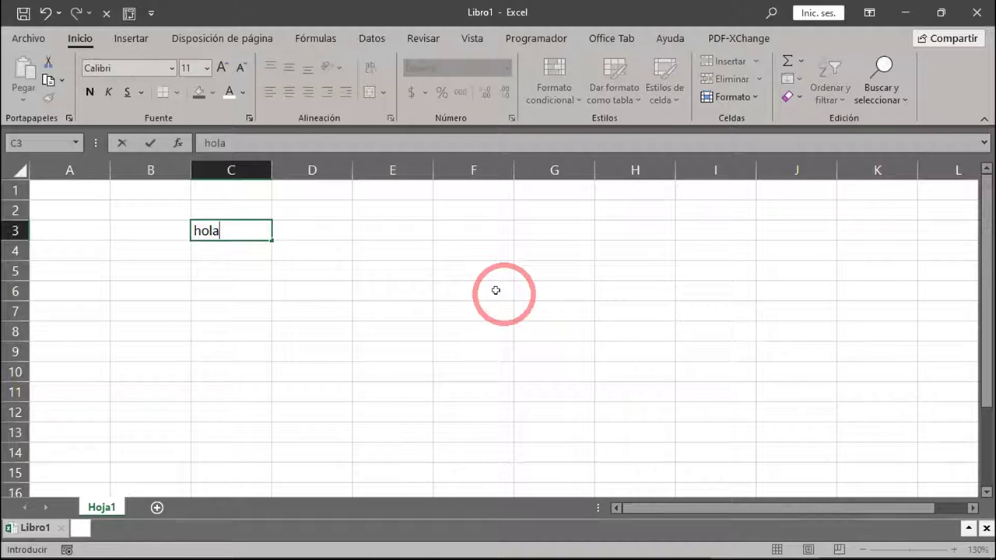
{"action": "key", "text": "Return"}
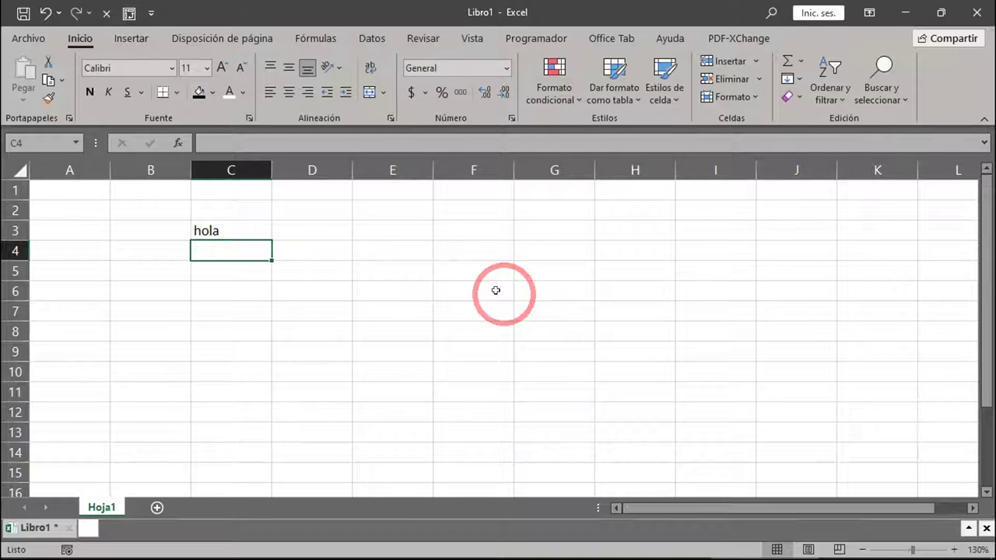
{"action": "key", "text": "Up"}
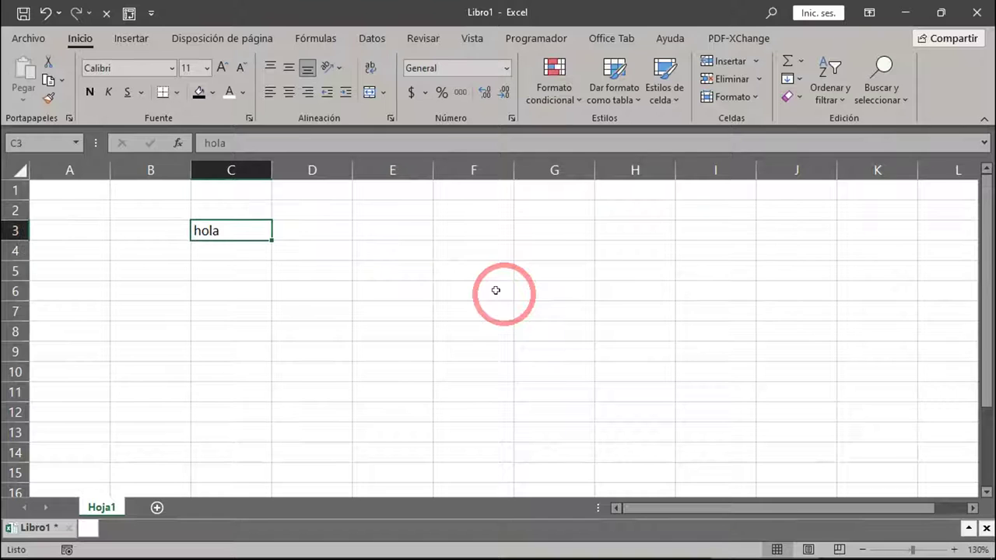
{"action": "key", "text": "Delete"}
- Enter 1 in cell C3 and 2 in cell C4
{"action": "type", "text": "1"}
{"action": "key", "text": "Return"}
{"action": "type", "text": "2"}
{"action": "key", "text": "Return"}
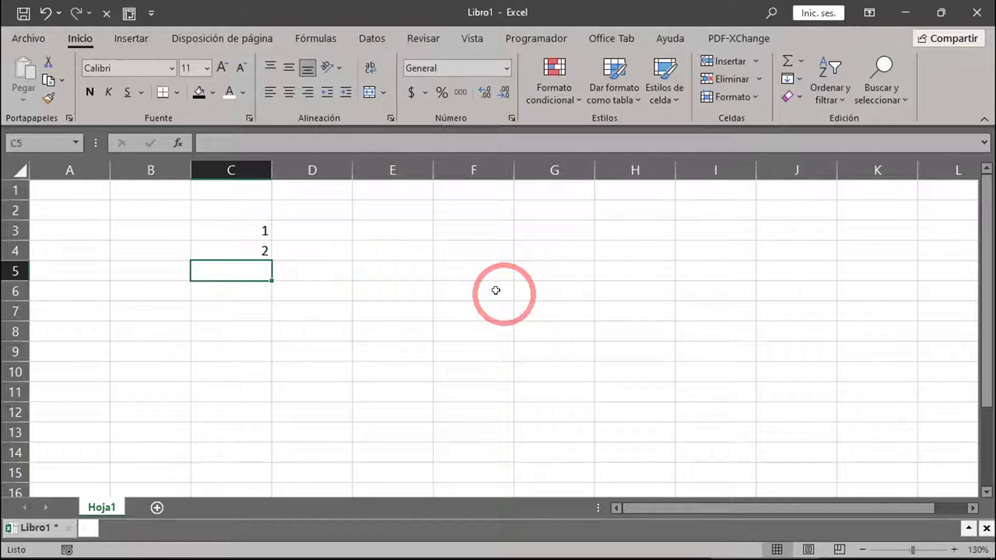
- Enter the numbers 3 to 8 one by one in cells C5 to C10 and clear those six cells
{"action": "type", "text": "3"}
{"action": "key", "text": "Return"}
{"action": "type", "text": "4"}
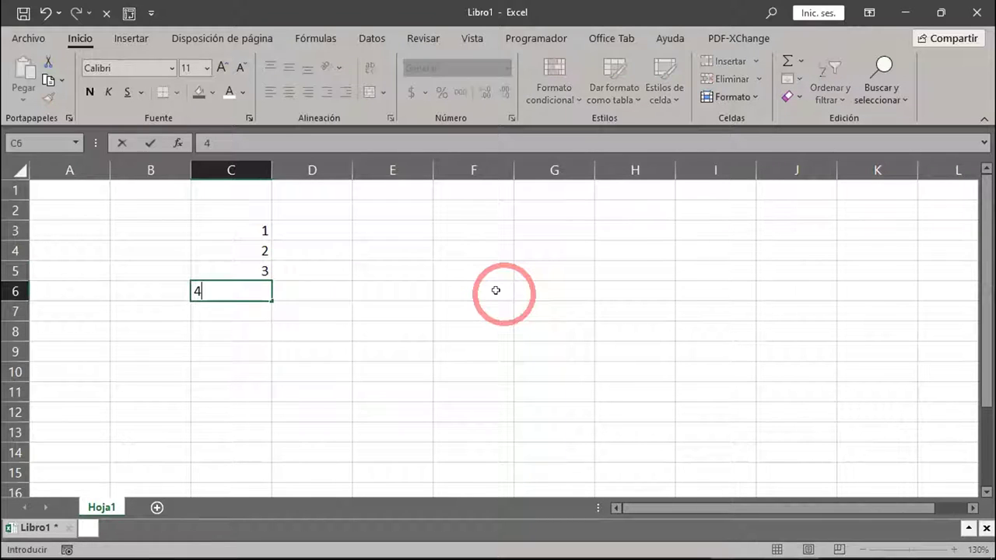
{"action": "key", "text": "Return"}
{"action": "type", "text": "5"}
{"action": "key", "text": "Return"}
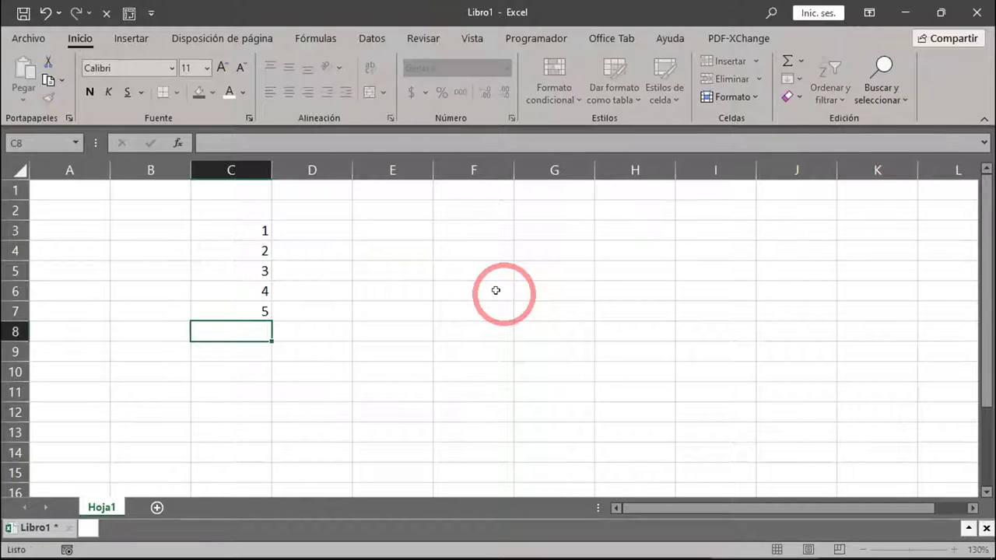
{"action": "type", "text": "6"}
{"action": "key", "text": "Return"}
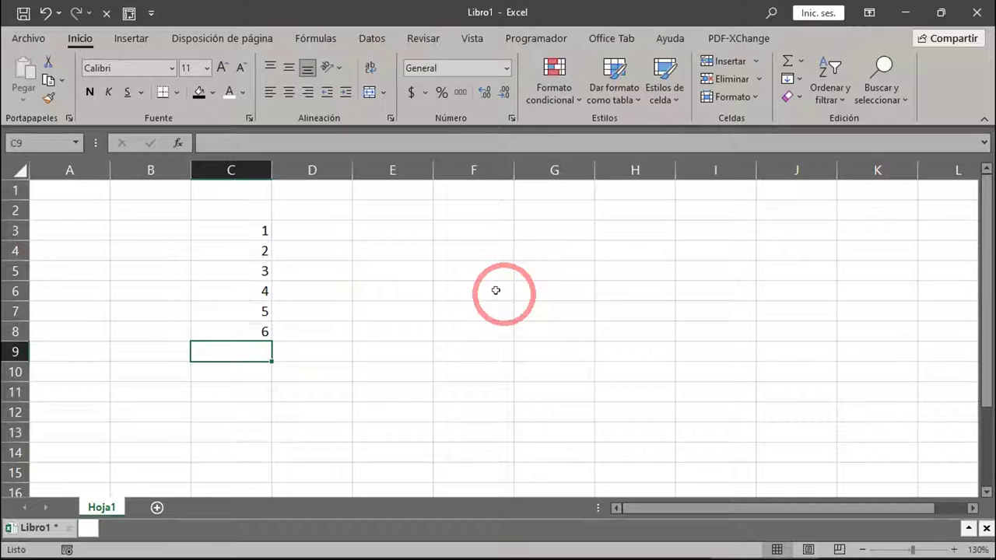
{"action": "type", "text": "7"}
{"action": "key", "text": "Return"}
{"action": "type", "text": "8"}
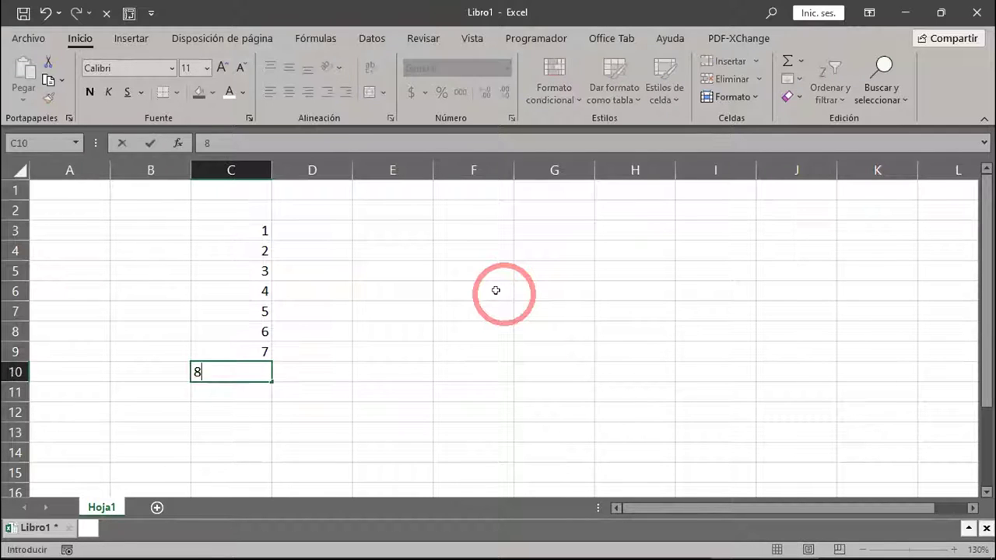
{"action": "key", "text": "Return"}
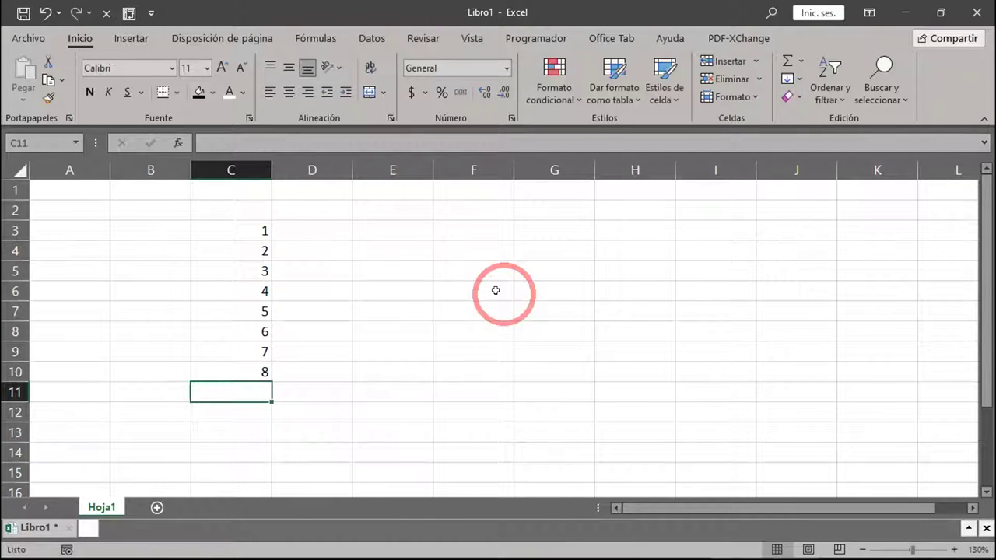
{"action": "left_click_drag", "start_coordinate": [262, 272], "coordinate": [256, 369]}
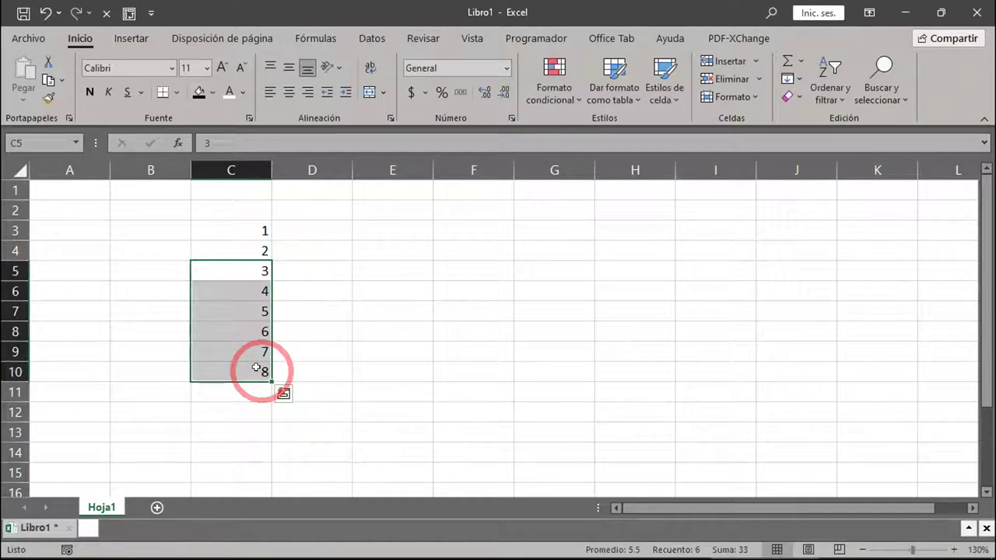
{"action": "key", "text": "Delete"}
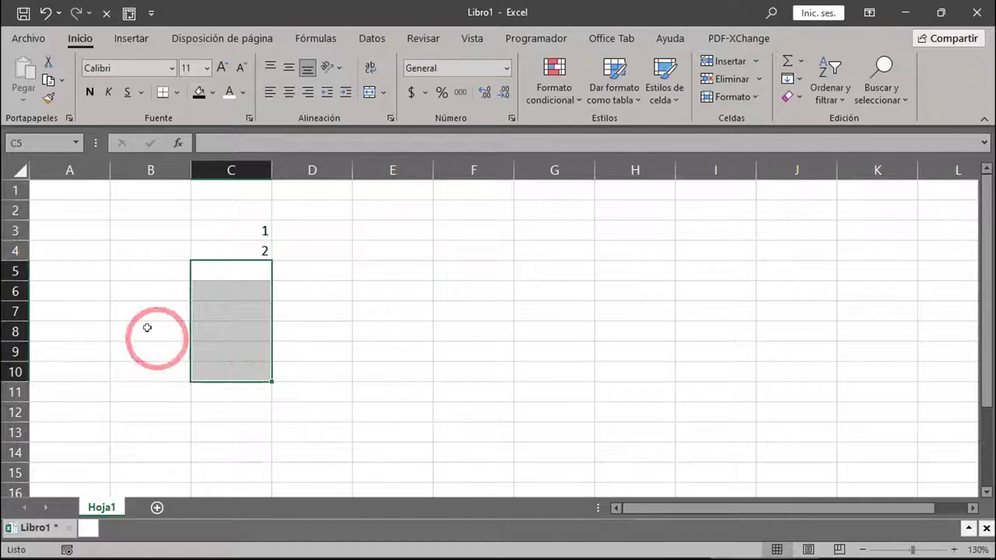
- Autofill the series from C3:C4 down column C to 100 in cell C102
{"action": "left_click_drag", "start_coordinate": [240, 231], "coordinate": [231, 241]}
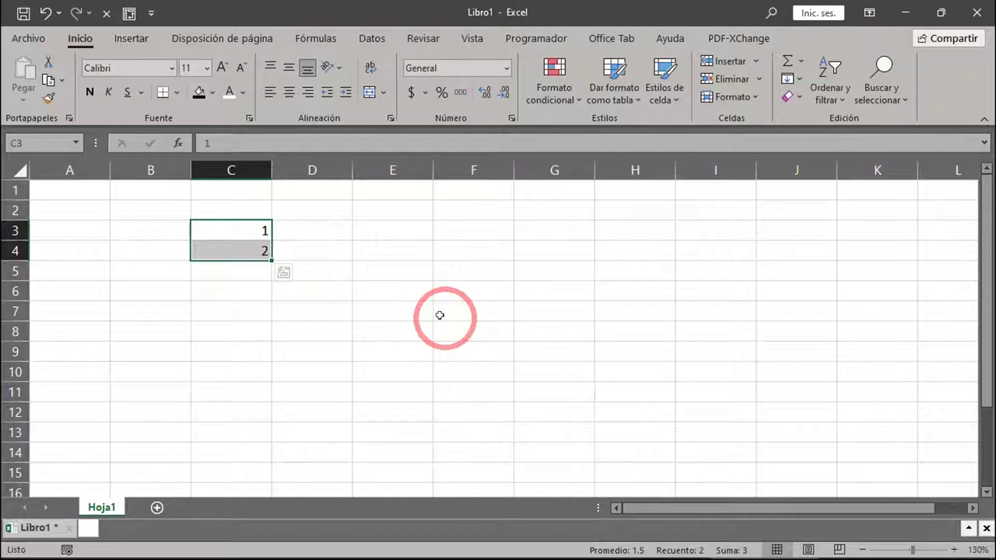
{"action": "left_click_drag", "start_coordinate": [215, 226], "coordinate": [216, 245]}
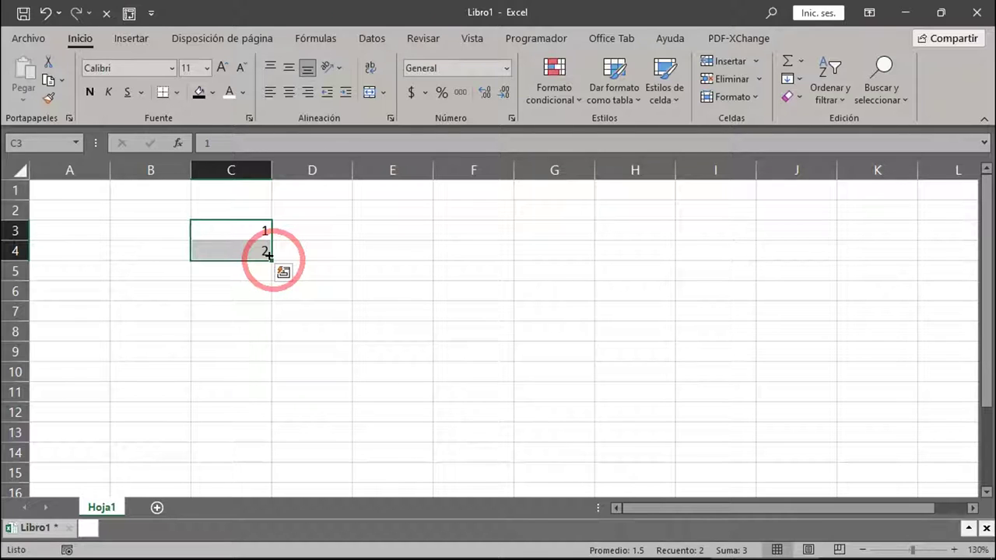
{"action": "left_click_drag", "start_coordinate": [269, 256], "coordinate": [236, 380]}
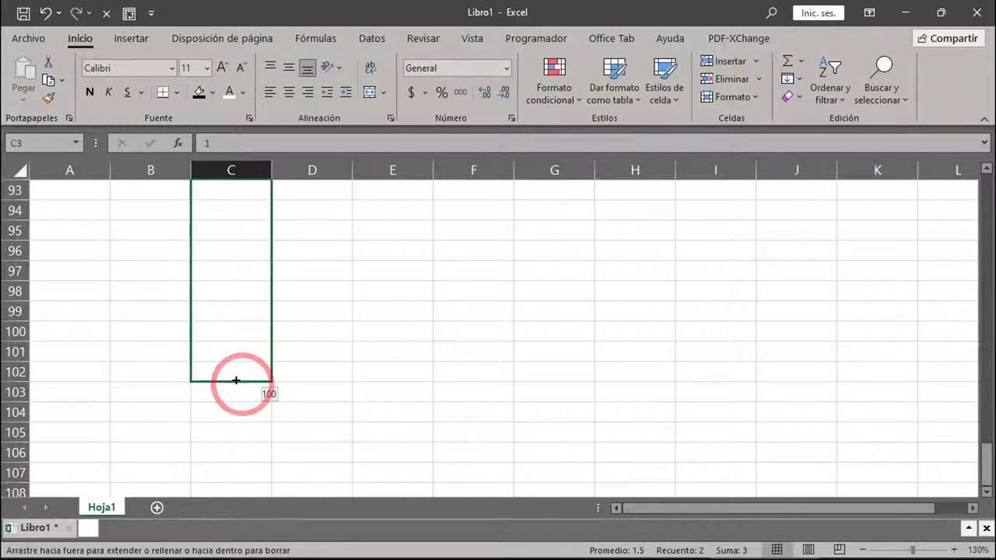
{"action": "left_click_drag", "start_coordinate": [236, 381], "coordinate": [236, 381]}
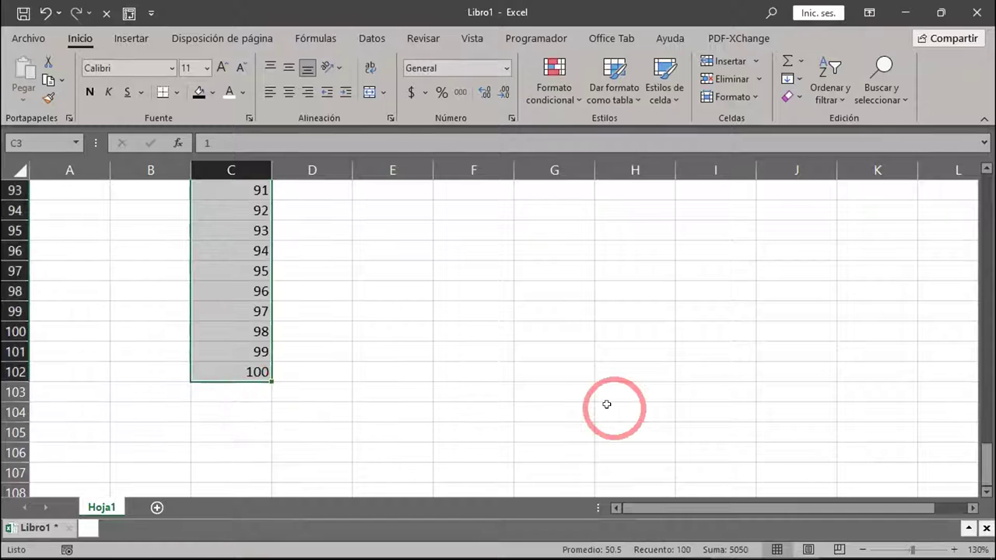
{"action": "scroll", "coordinate": [607, 405], "scroll_direction": "up", "scroll_amount": 5}
{"action": "scroll", "coordinate": [607, 404], "scroll_direction": "up", "scroll_amount": 20}
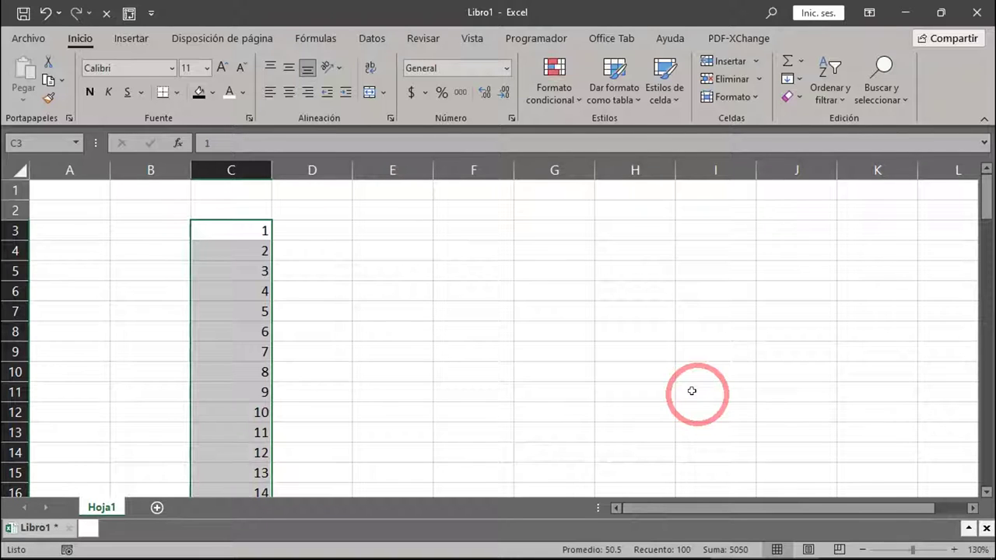
{"action": "left_click_drag", "start_coordinate": [224, 228], "coordinate": [222, 405]}
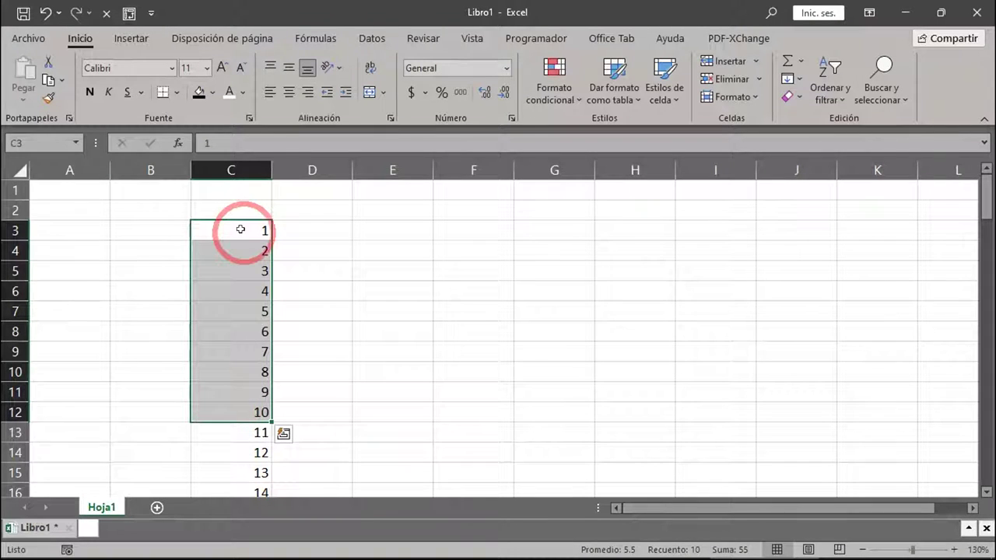
{"action": "left_click_drag", "start_coordinate": [241, 229], "coordinate": [235, 242]}
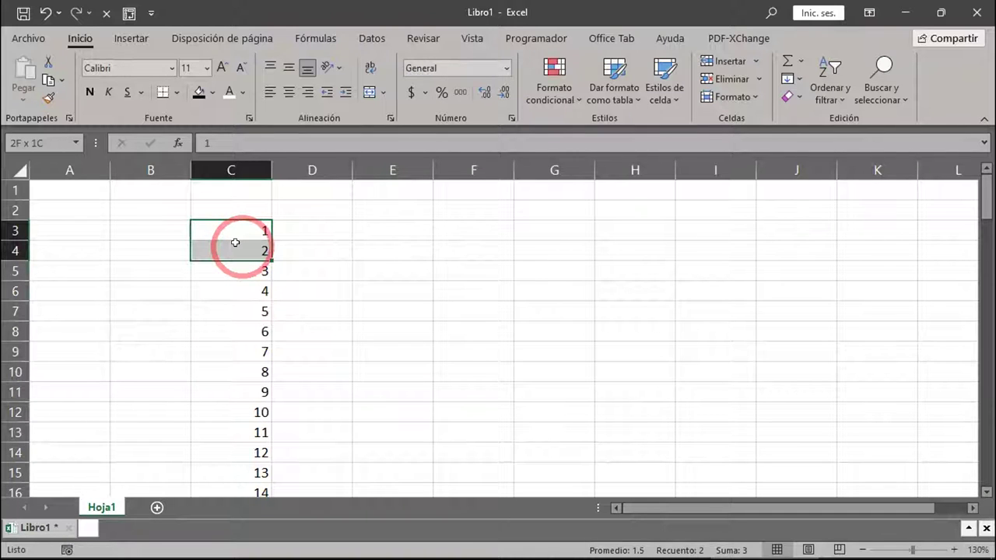
{"action": "left_click_drag", "start_coordinate": [235, 243], "coordinate": [235, 244]}
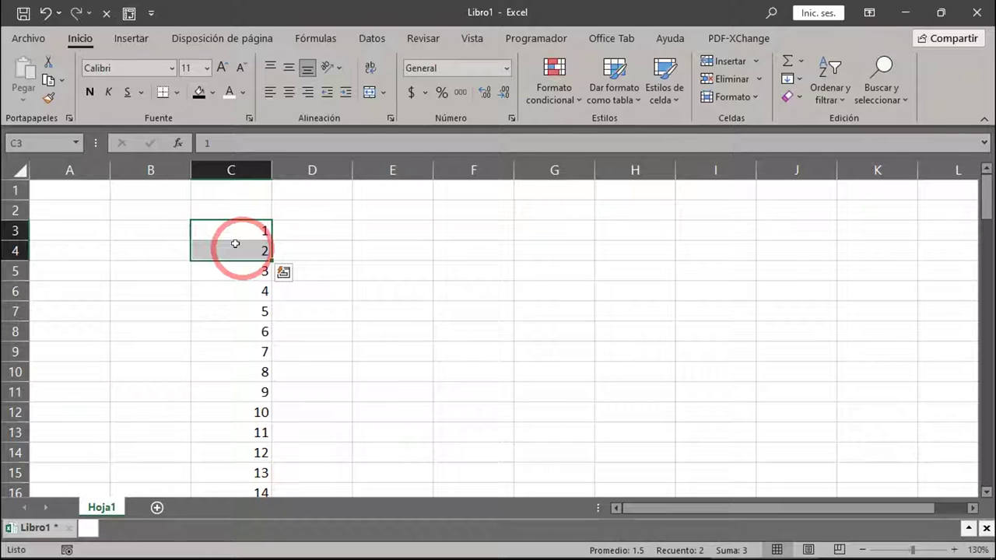
- Enter 2 in cell D3 and 4 in cell D4
{"action": "left_click", "coordinate": [345, 228]}
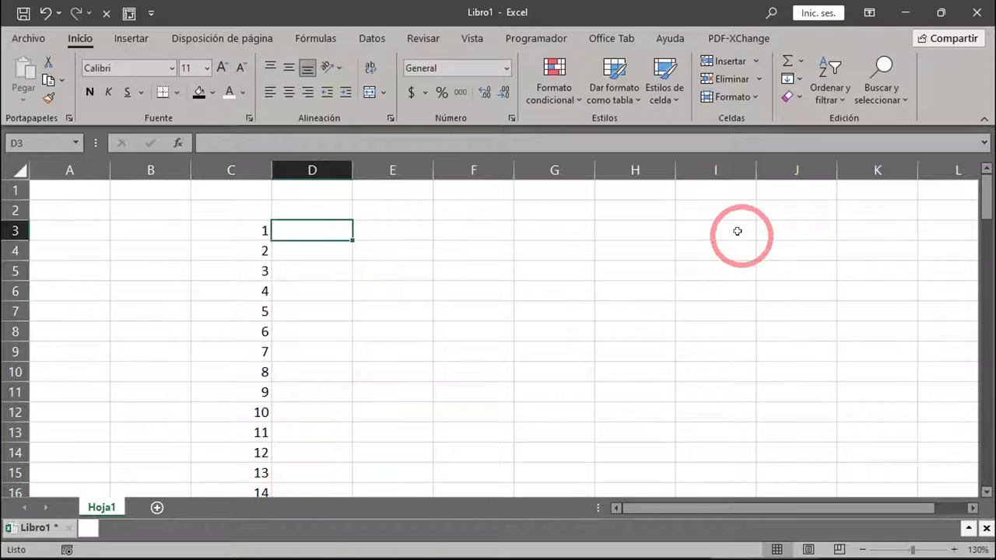
{"action": "type", "text": "2"}
{"action": "key", "text": "Return"}
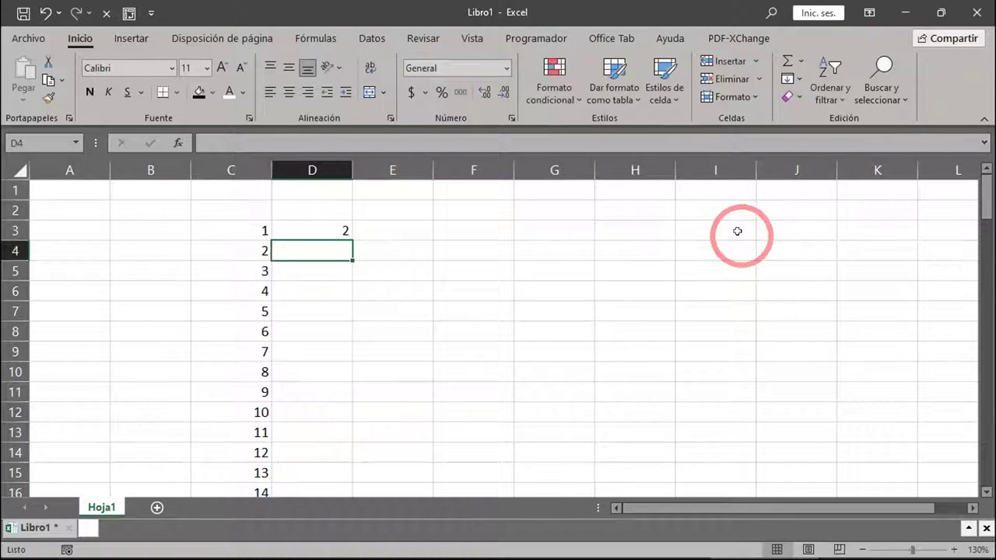
{"action": "type", "text": "4"}
{"action": "key", "text": "Return"}
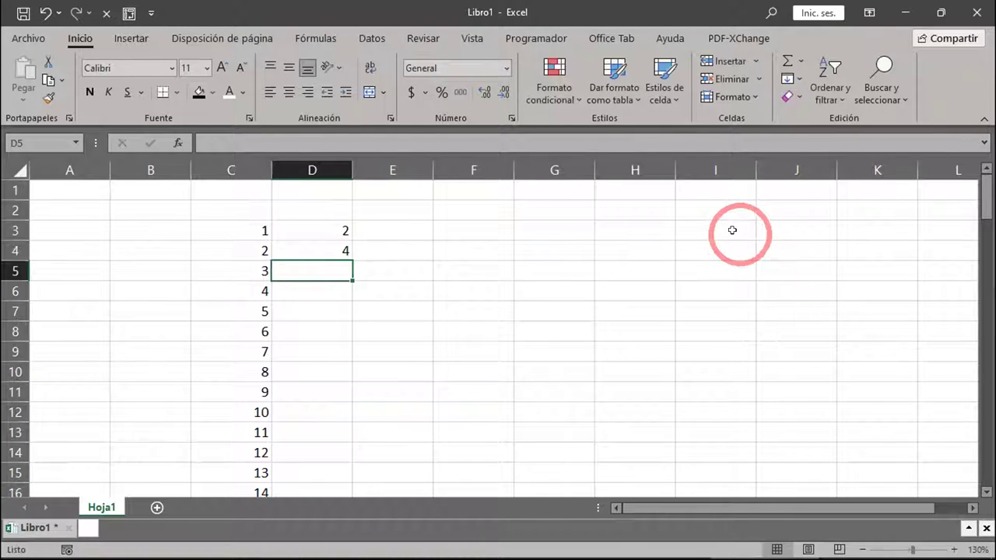
- Autofill the even-number series from D3:D4 down column D to 100 in cell D52
{"action": "left_click_drag", "start_coordinate": [303, 232], "coordinate": [296, 252]}
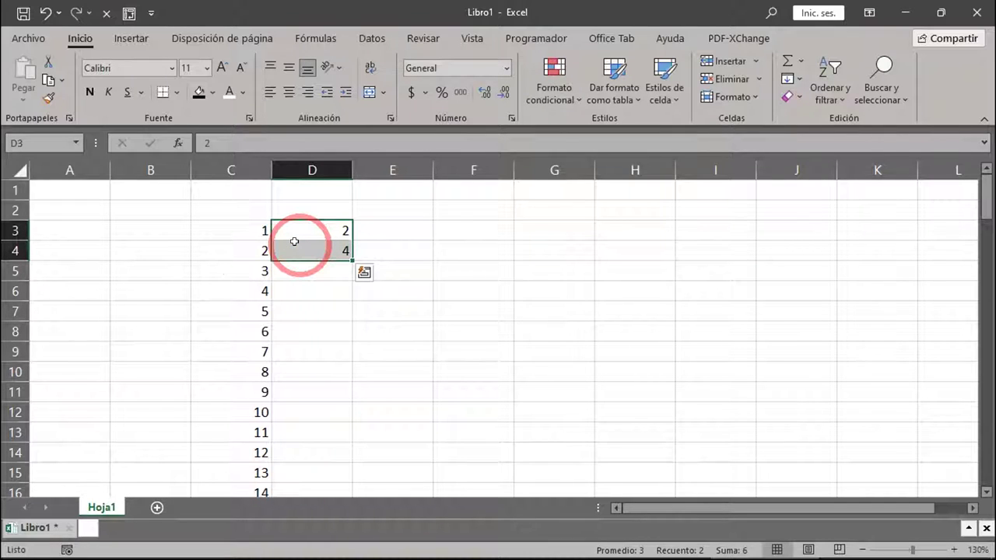
{"action": "left_click", "coordinate": [348, 257]}
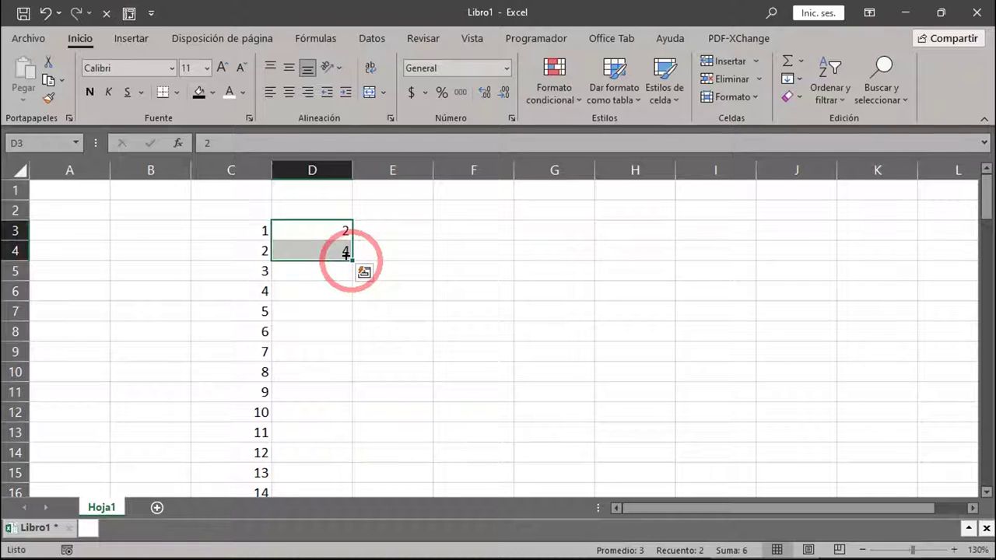
{"action": "left_click_drag", "start_coordinate": [348, 254], "coordinate": [319, 453]}
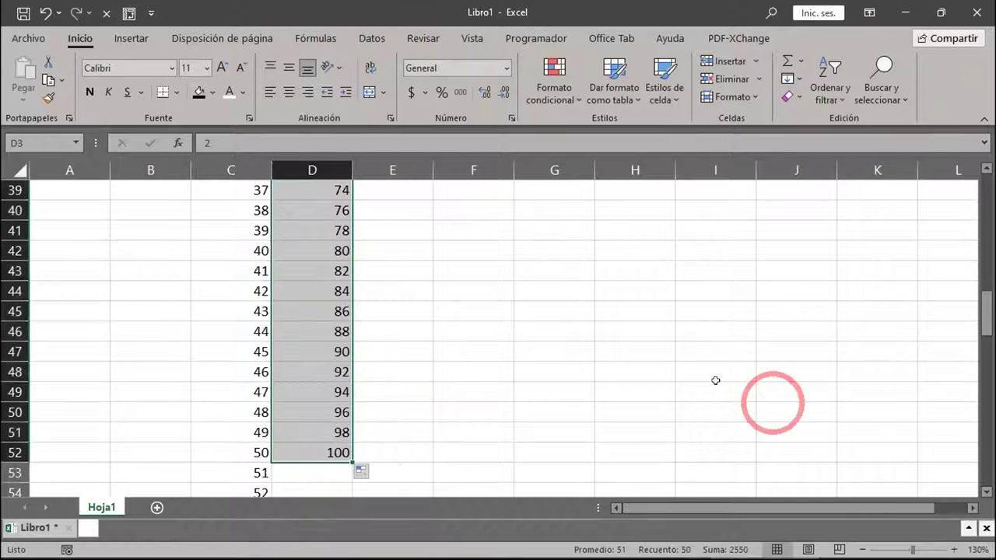
{"action": "scroll", "coordinate": [502, 355], "scroll_direction": "up", "scroll_amount": 5}
{"action": "scroll", "coordinate": [502, 354], "scroll_direction": "up", "scroll_amount": 8}
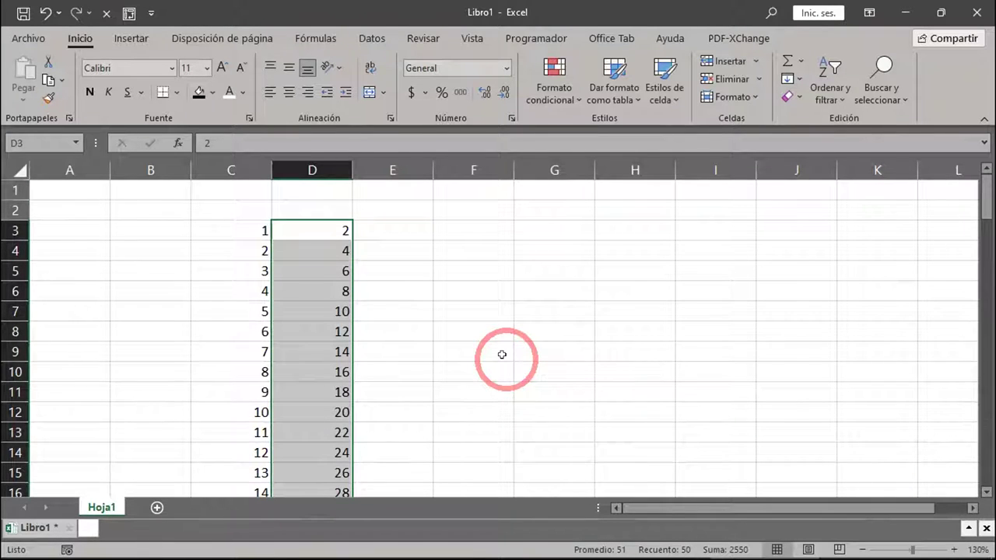
{"action": "left_click_drag", "start_coordinate": [327, 225], "coordinate": [327, 247]}
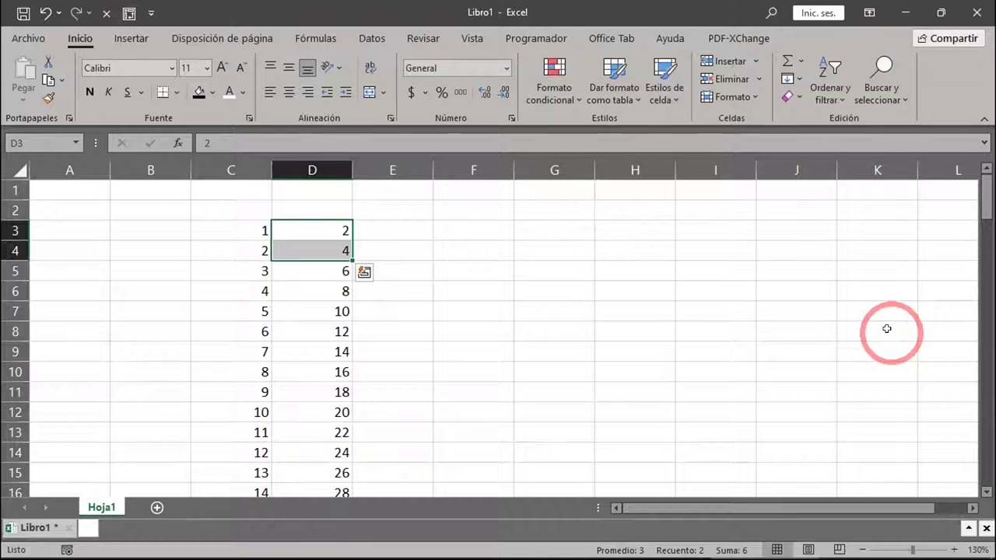
- Enter 5 in cell E3 and 10 in cell E4
{"action": "left_click", "coordinate": [399, 226]}
{"action": "type", "text": "5"}
{"action": "key", "text": "Return"}
{"action": "type", "text": "10"}
{"action": "key", "text": "Return"}
- Autofill the multiples-of-five series from E3:E4 down column E, covering 69 cells in all
{"action": "left_click_drag", "start_coordinate": [387, 223], "coordinate": [385, 249]}
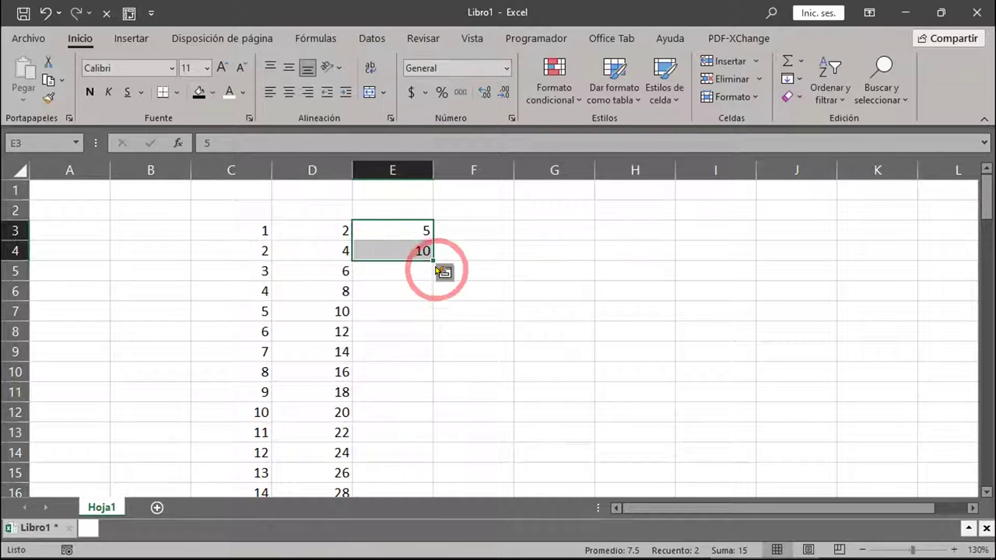
{"action": "left_click_drag", "start_coordinate": [429, 255], "coordinate": [763, 425]}
{"action": "scroll", "coordinate": [764, 427], "scroll_direction": "up", "scroll_amount": 14}
{"action": "scroll", "coordinate": [766, 430], "scroll_direction": "up", "scroll_amount": 5}
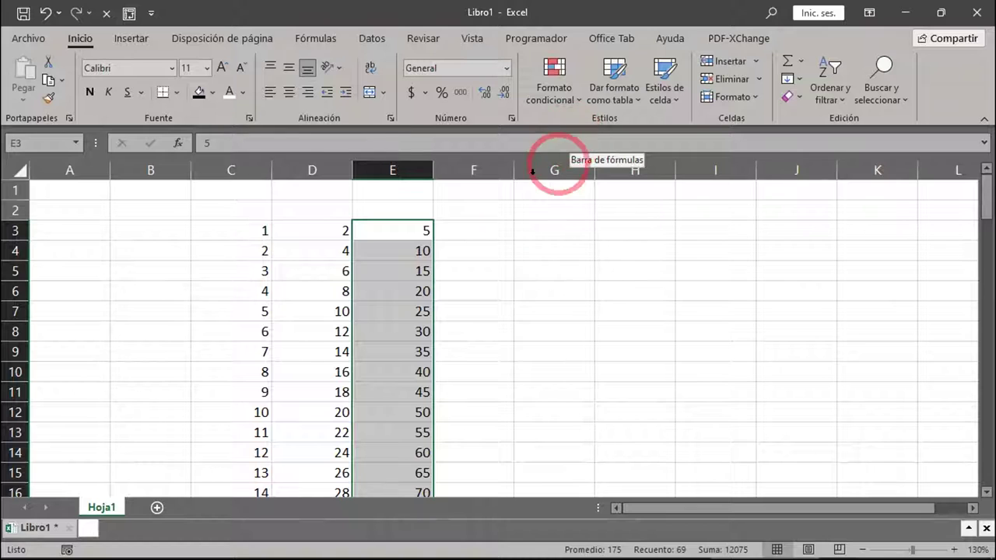
- Enter the weekdays Lunes in cell F3 and Martes in cell F4
{"action": "left_click", "coordinate": [480, 228]}
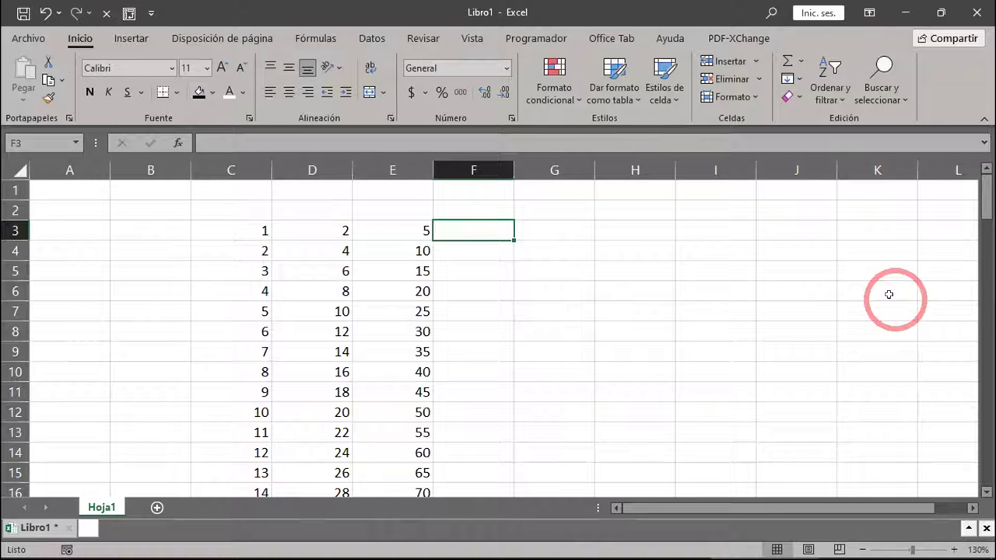
{"action": "type", "text": "Lunes"}
{"action": "key", "text": "Return"}
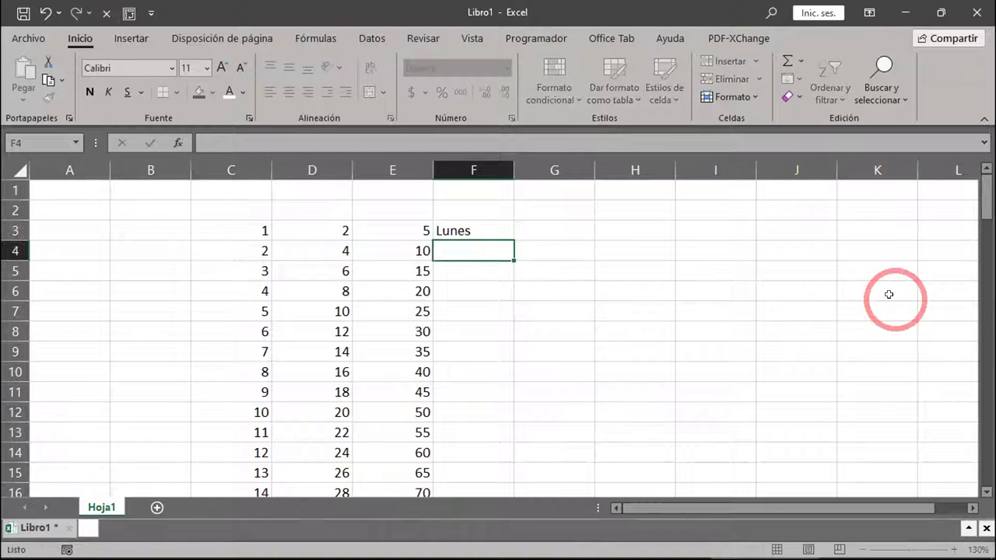
{"action": "type", "text": "Martes"}
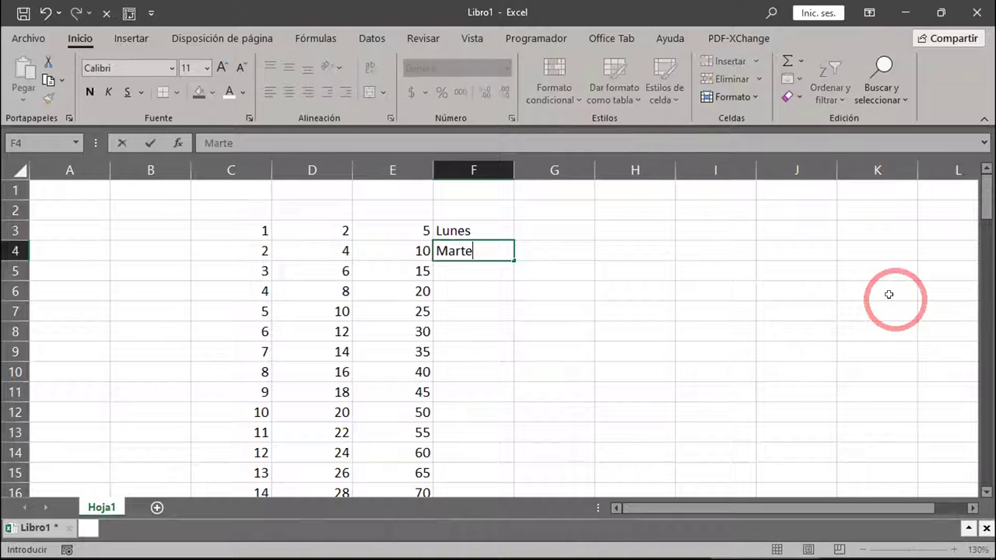
{"action": "key", "text": "Return"}
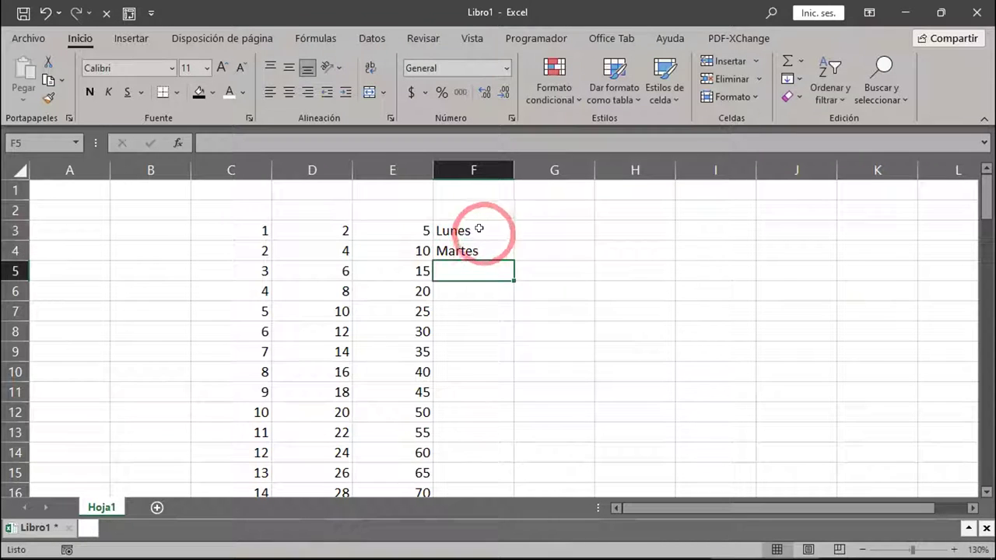
- Autofill the weekday series from F3:F4 down column F to cell F15
{"action": "left_click_drag", "start_coordinate": [472, 229], "coordinate": [471, 249]}
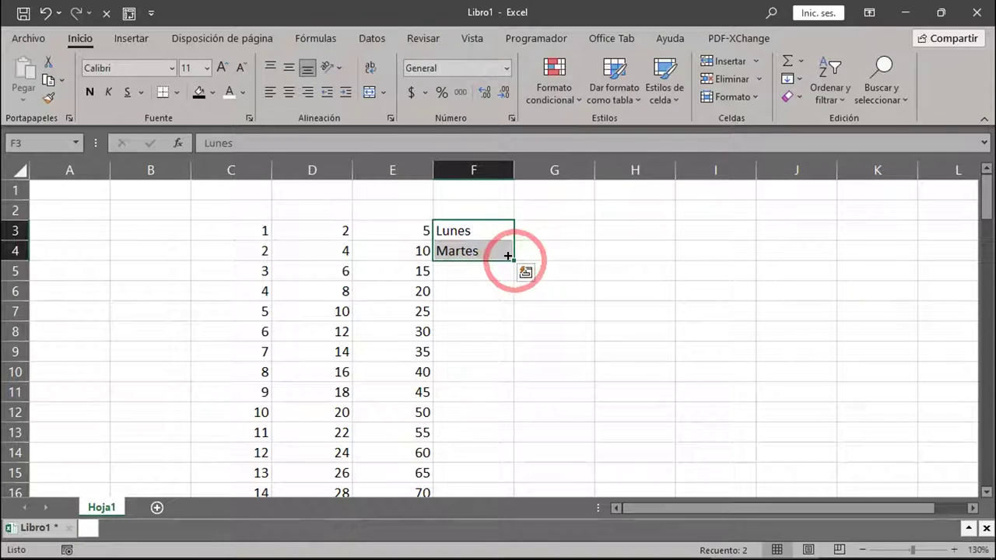
{"action": "left_click_drag", "start_coordinate": [508, 257], "coordinate": [495, 490]}
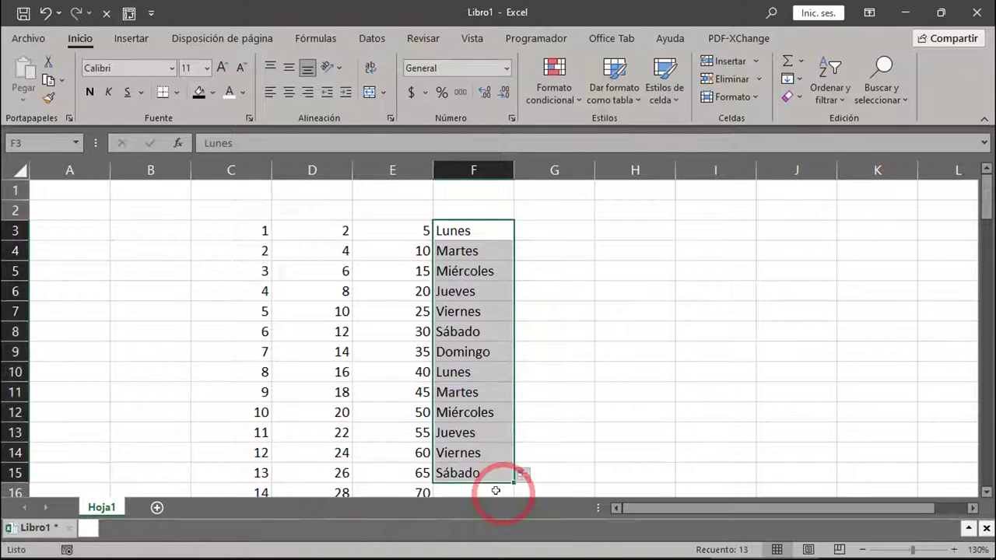
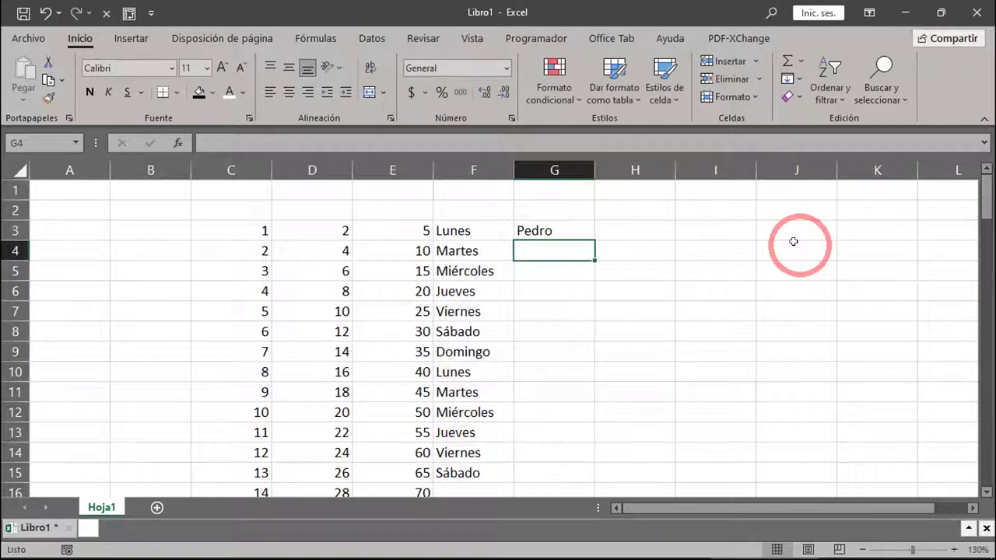
- Enter the second first name in cell G4 and autofill the name series from G3:G4 down to G15
{"action": "key", "text": "Return"}
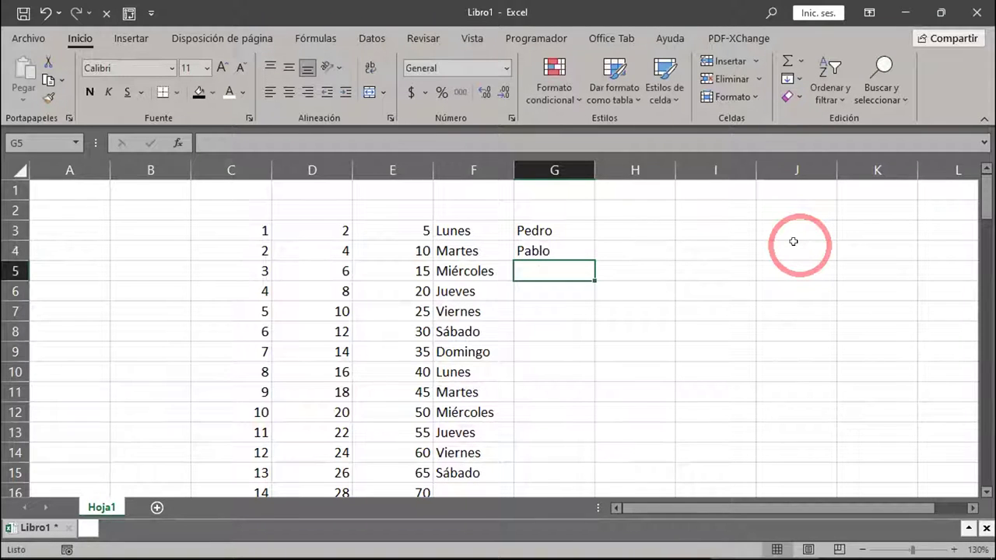
{"action": "left_click_drag", "start_coordinate": [556, 230], "coordinate": [555, 244]}
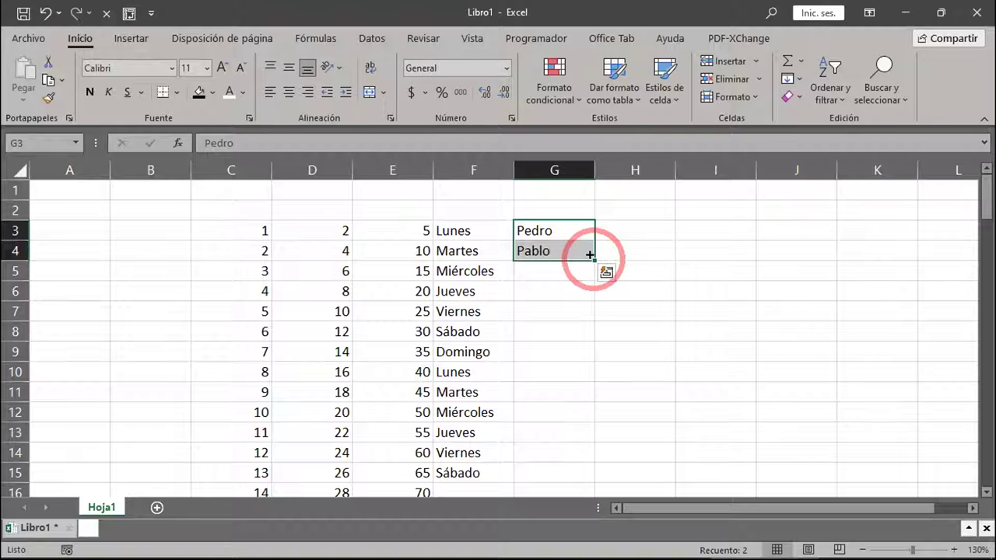
{"action": "left_click_drag", "start_coordinate": [590, 254], "coordinate": [594, 476]}
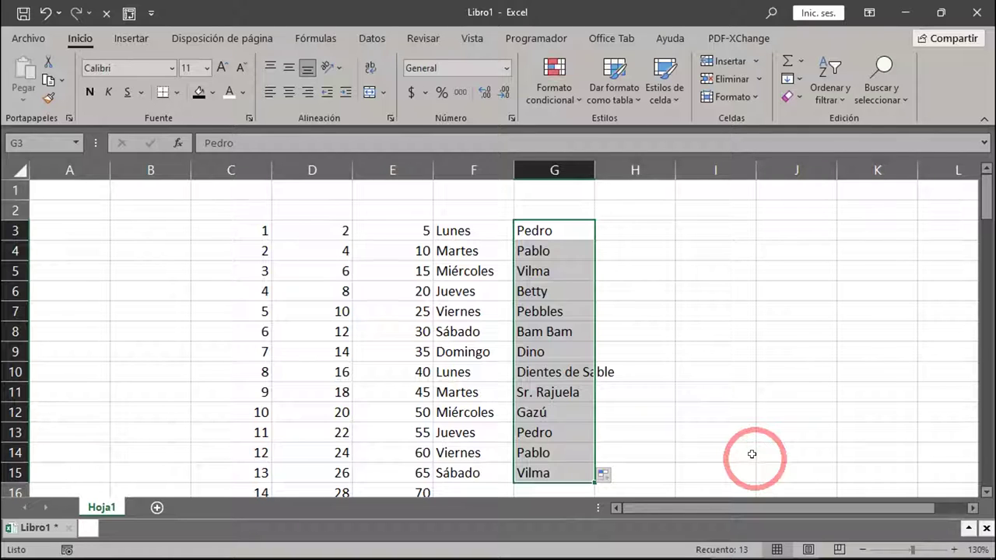
- Enter two first names that belong to no custom list in cells H3 and H4
{"action": "left_click", "coordinate": [627, 228]}
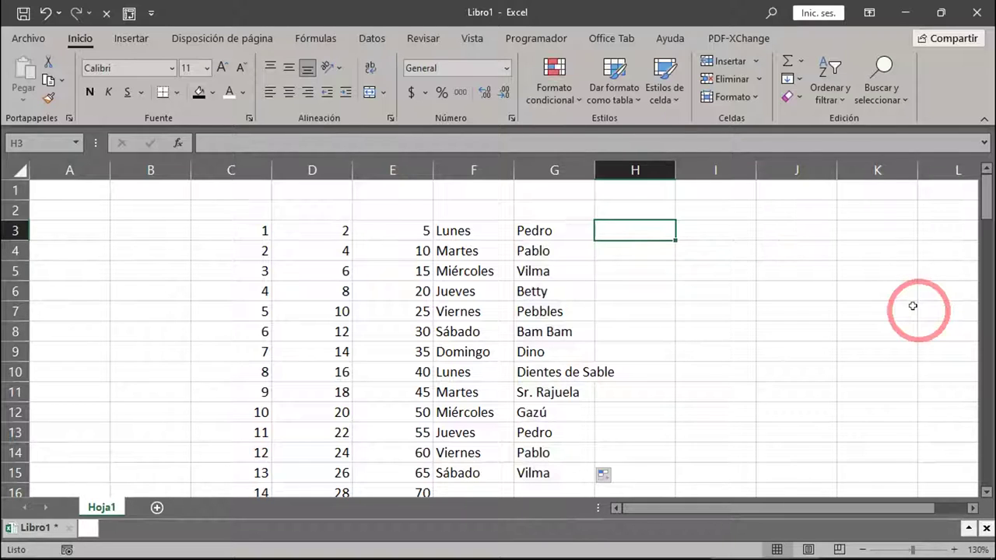
{"action": "type", "text": "Mario"}
{"action": "key", "text": "Return"}
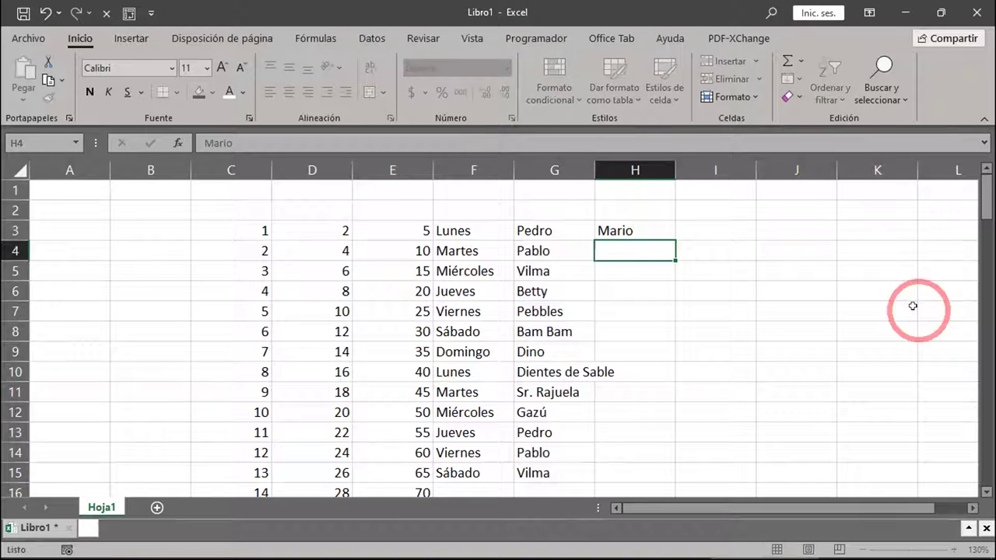
{"action": "type", "text": "José"}
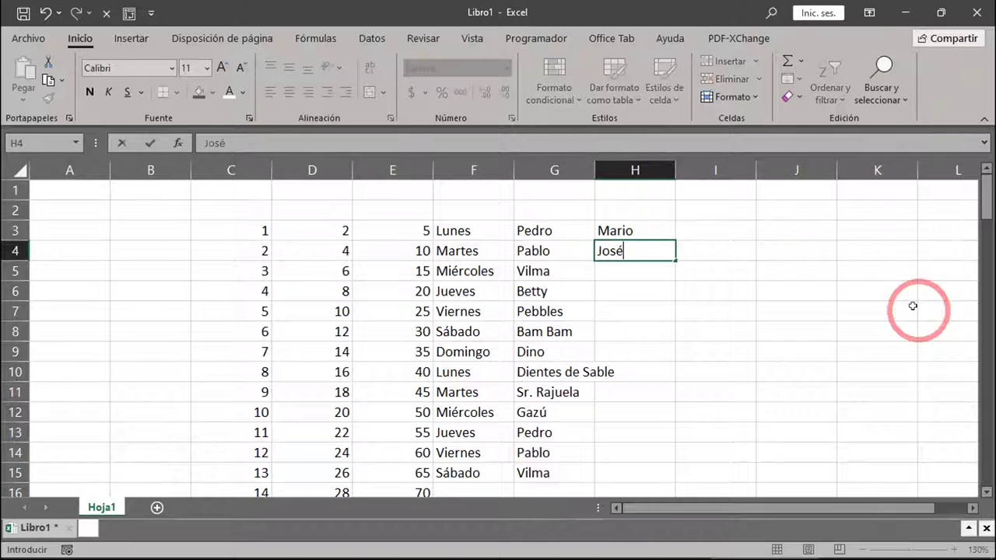
{"action": "key", "text": "Return"}
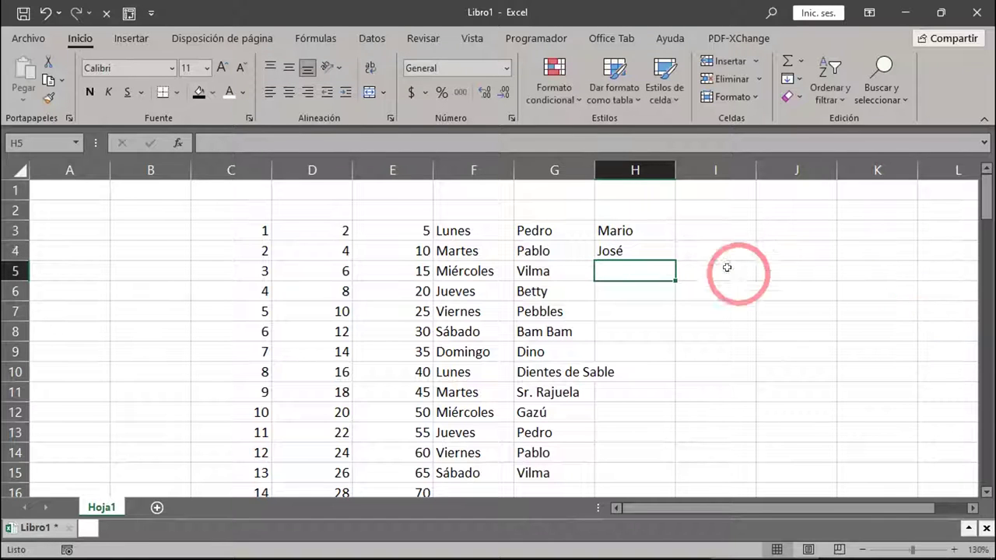
- Autofill the two names from H3:H4 down to H13 and compare the result with the names in column G
{"action": "left_click_drag", "start_coordinate": [640, 224], "coordinate": [708, 444]}
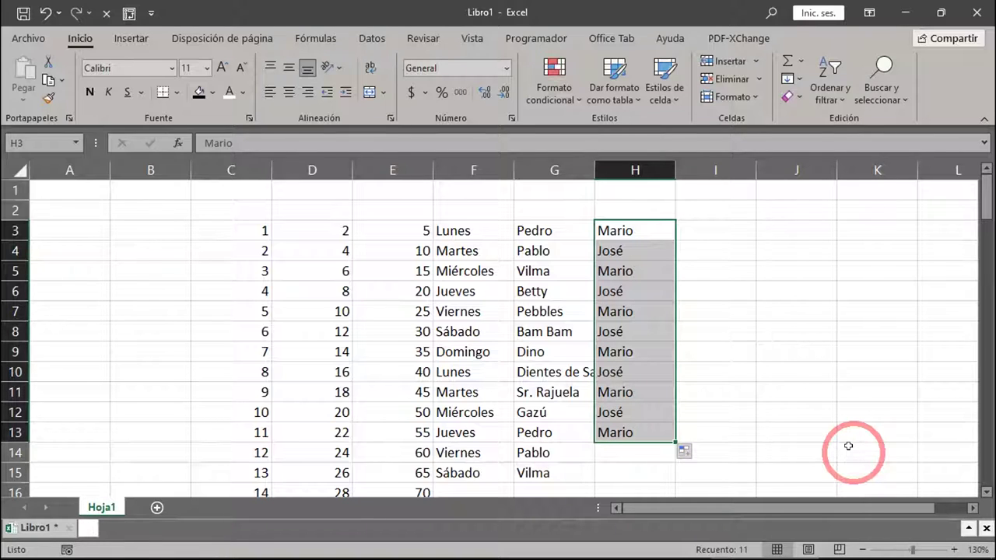
{"action": "left_click_drag", "start_coordinate": [547, 230], "coordinate": [527, 458]}
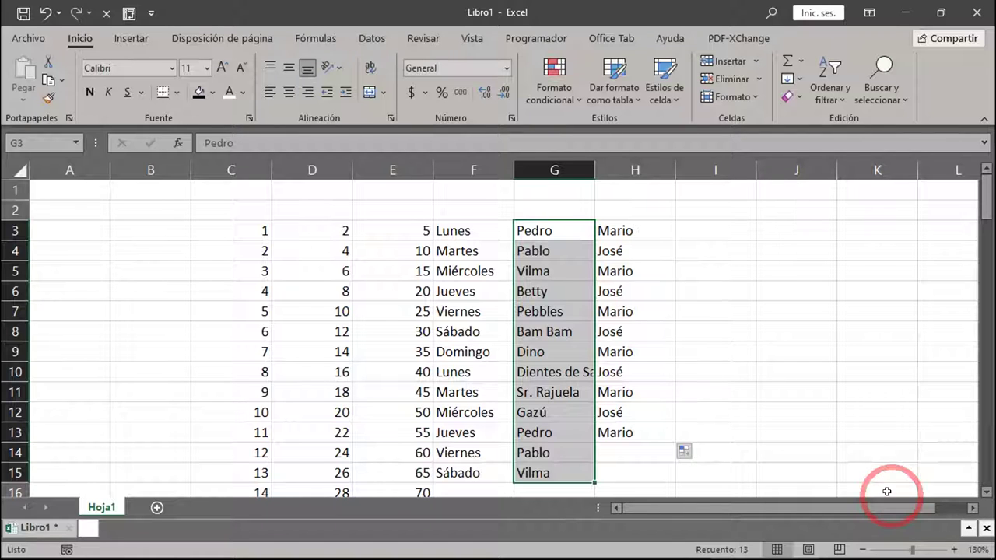
{"action": "left_click", "coordinate": [636, 227]}
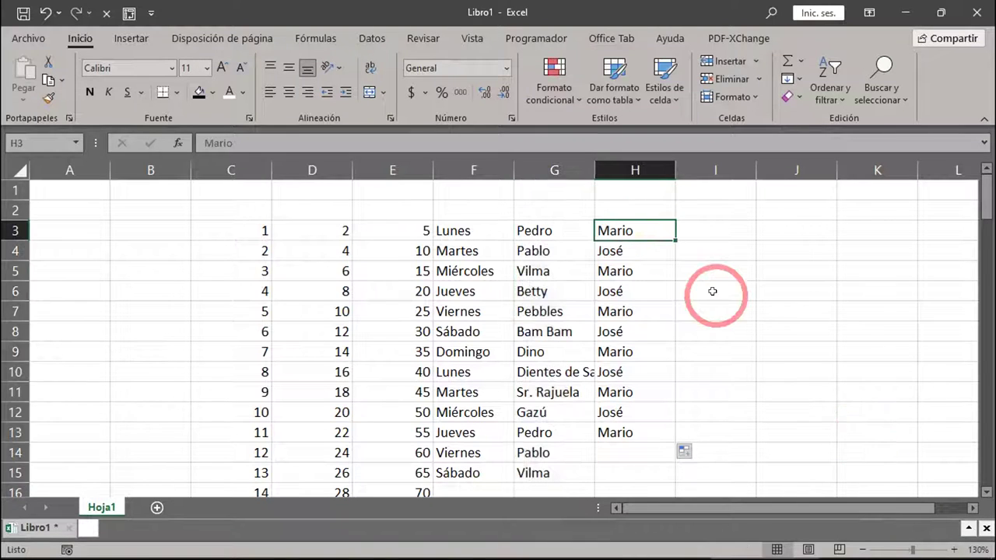
- Open the custom lists editor from the General section of Excel's advanced options
{"action": "left_click", "coordinate": [28, 40]}
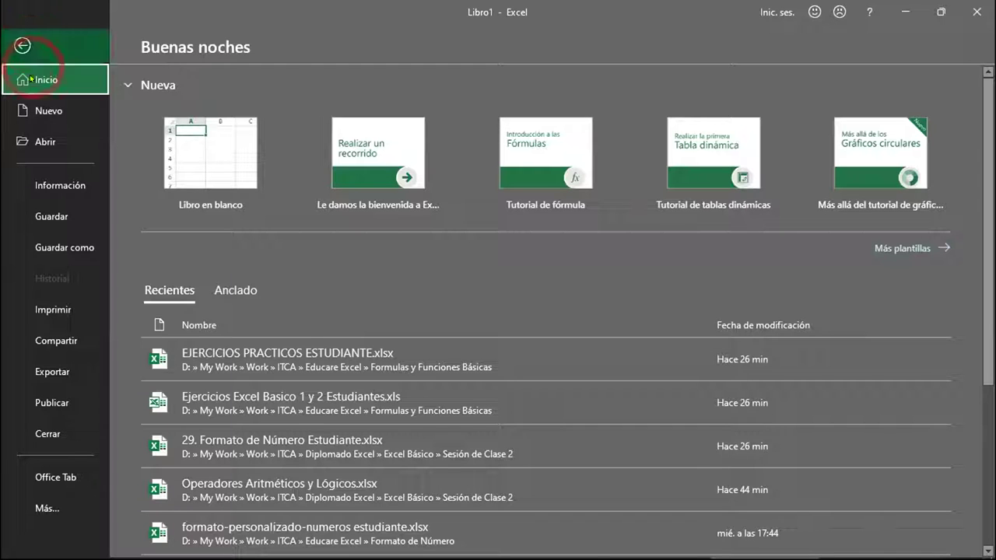
{"action": "left_click", "coordinate": [47, 506]}
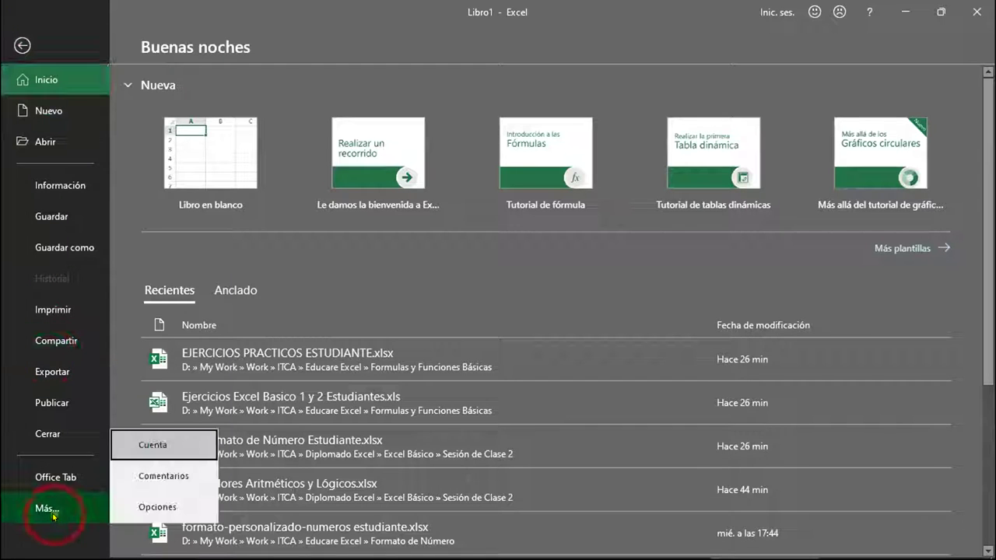
{"action": "left_click", "coordinate": [152, 514]}
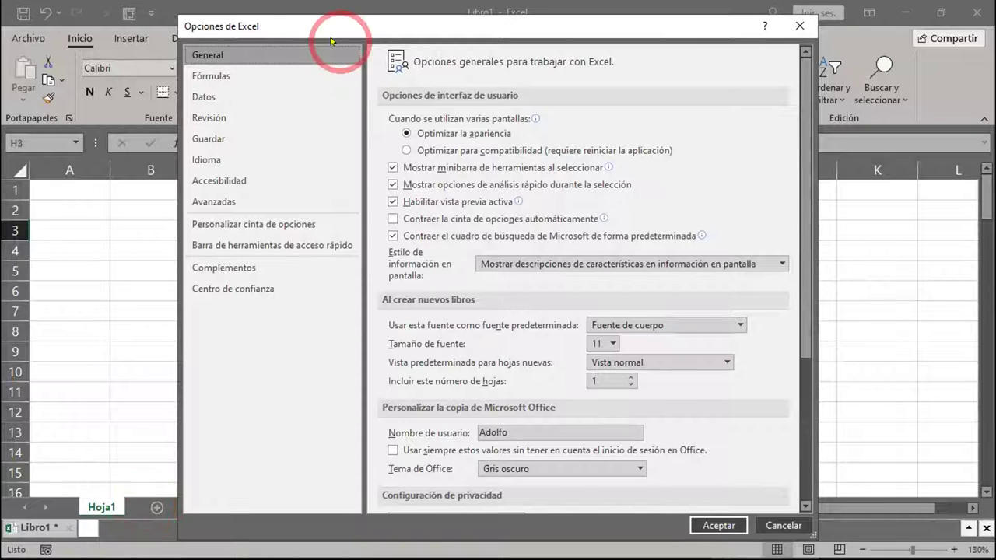
{"action": "left_click_drag", "start_coordinate": [311, 26], "coordinate": [317, 10]}
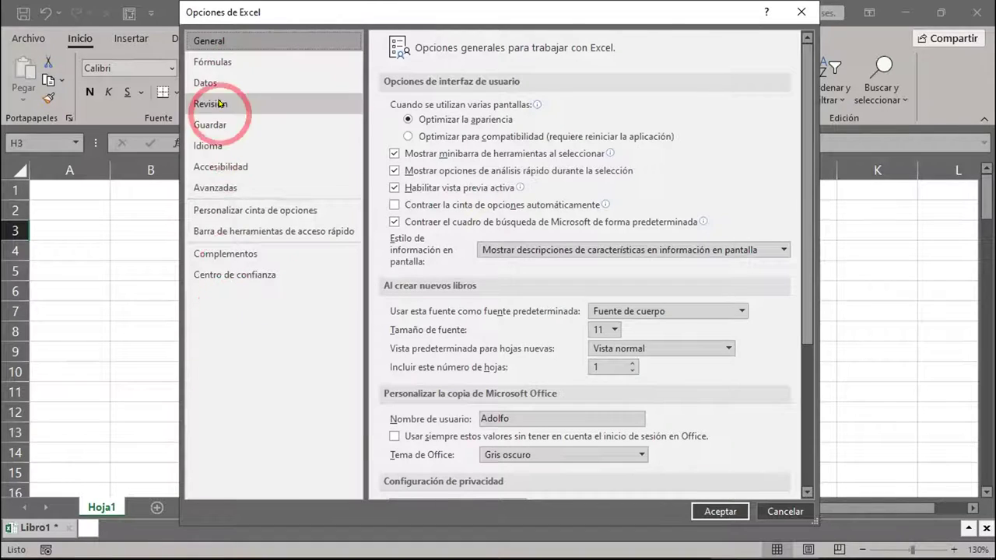
{"action": "left_click", "coordinate": [213, 190]}
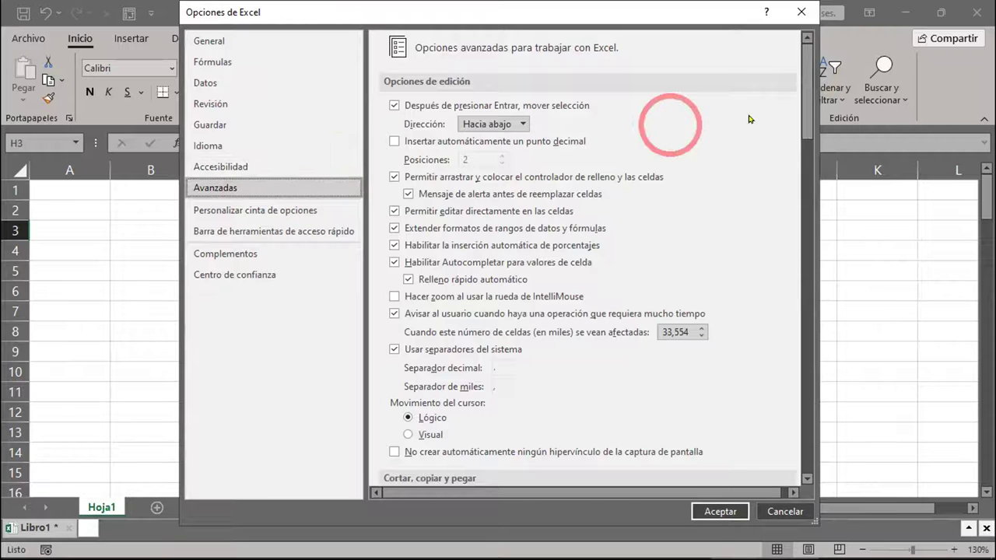
{"action": "left_click_drag", "start_coordinate": [810, 81], "coordinate": [809, 440]}
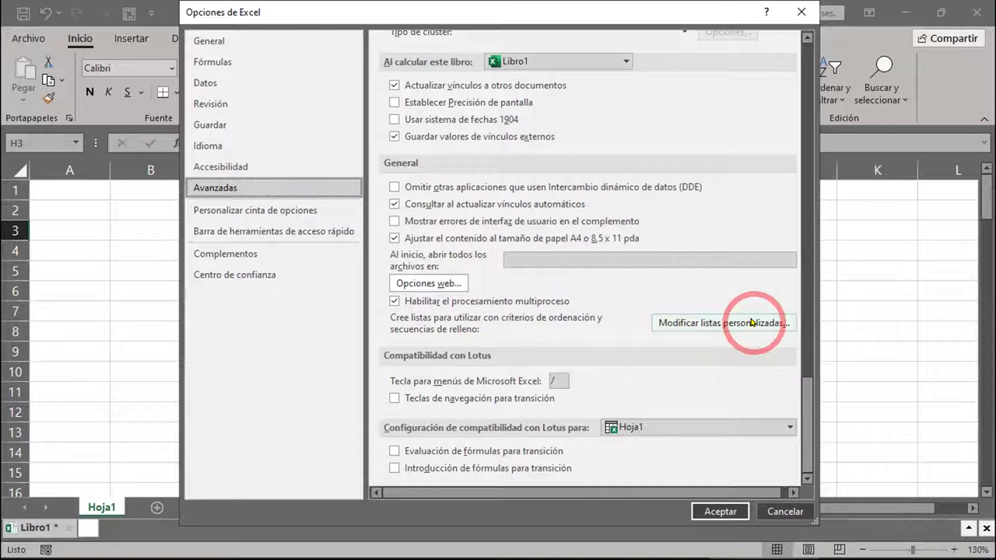
{"action": "left_click_drag", "start_coordinate": [809, 413], "coordinate": [801, 418]}
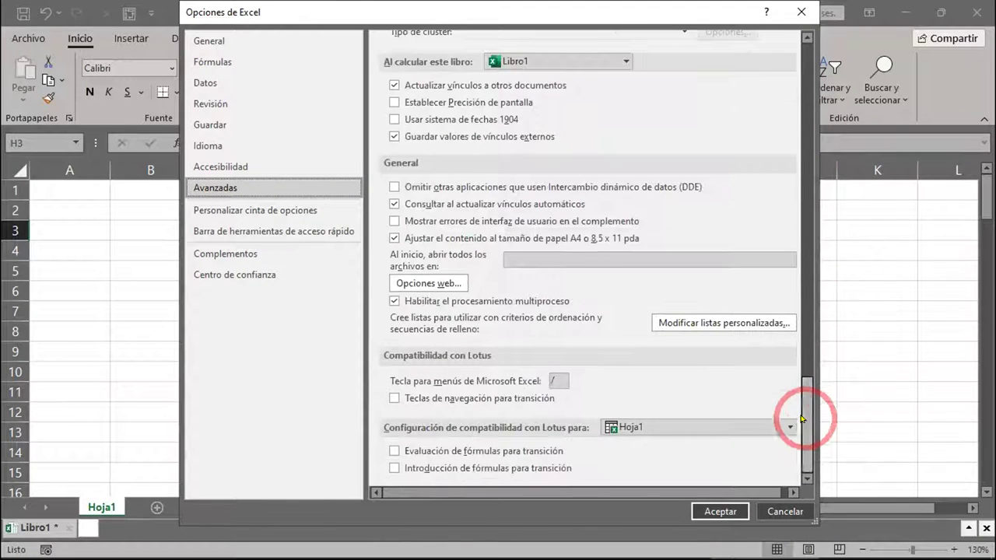
{"action": "left_click", "coordinate": [703, 323]}
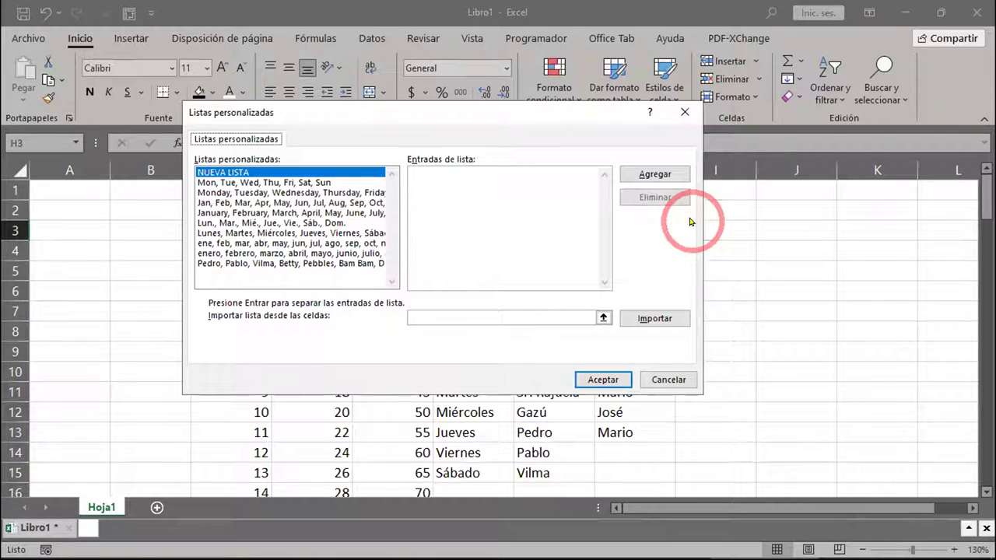
- Review the entries of the existing custom lists, covering English and Spanish weekdays and months plus the list of names
{"action": "left_click", "coordinate": [312, 182]}
{"action": "left_click", "coordinate": [314, 192]}
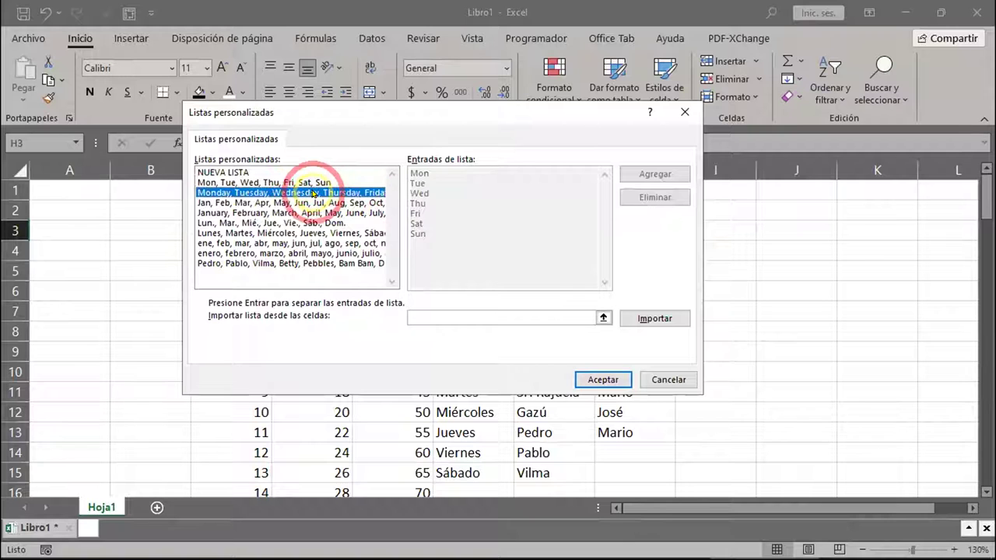
{"action": "left_click", "coordinate": [311, 202]}
{"action": "left_click", "coordinate": [308, 212]}
{"action": "left_click", "coordinate": [304, 223]}
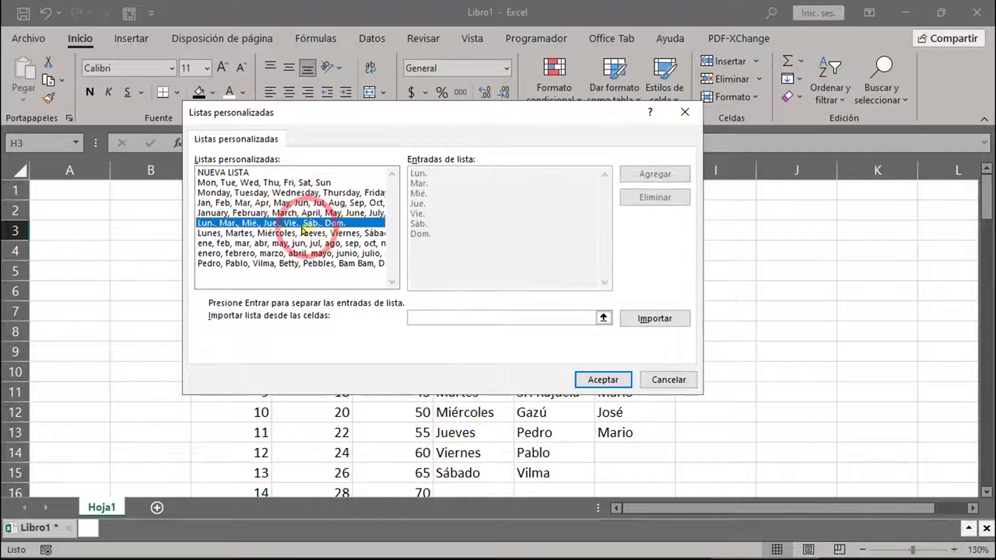
{"action": "left_click", "coordinate": [304, 232]}
{"action": "left_click", "coordinate": [304, 243]}
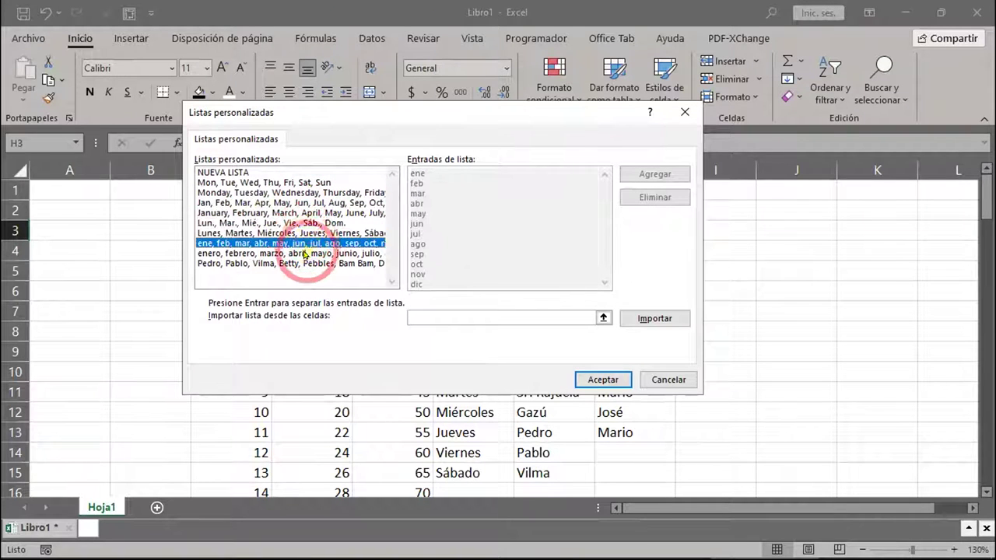
{"action": "left_click", "coordinate": [304, 252]}
{"action": "left_click", "coordinate": [307, 263]}
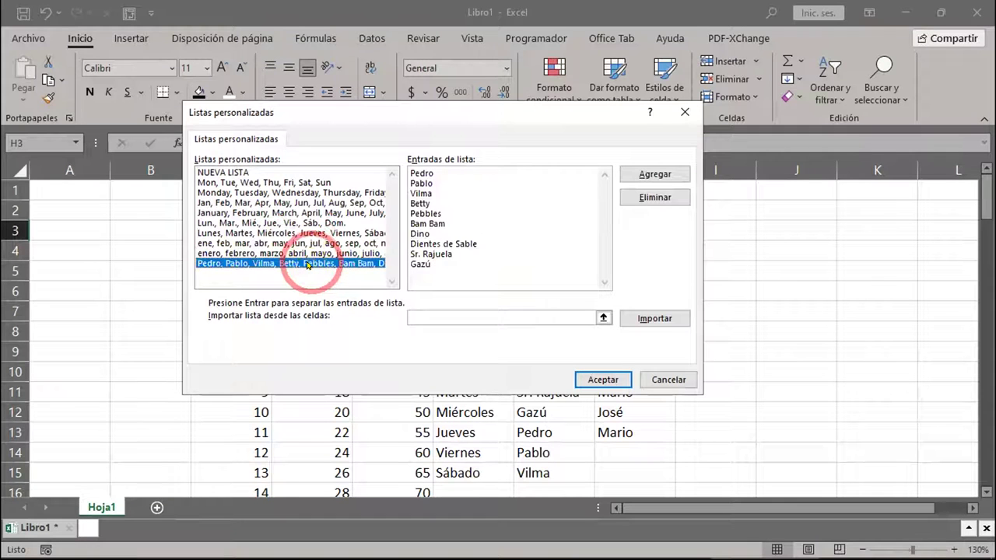
{"action": "left_click", "coordinate": [304, 213]}
{"action": "left_click", "coordinate": [308, 222]}
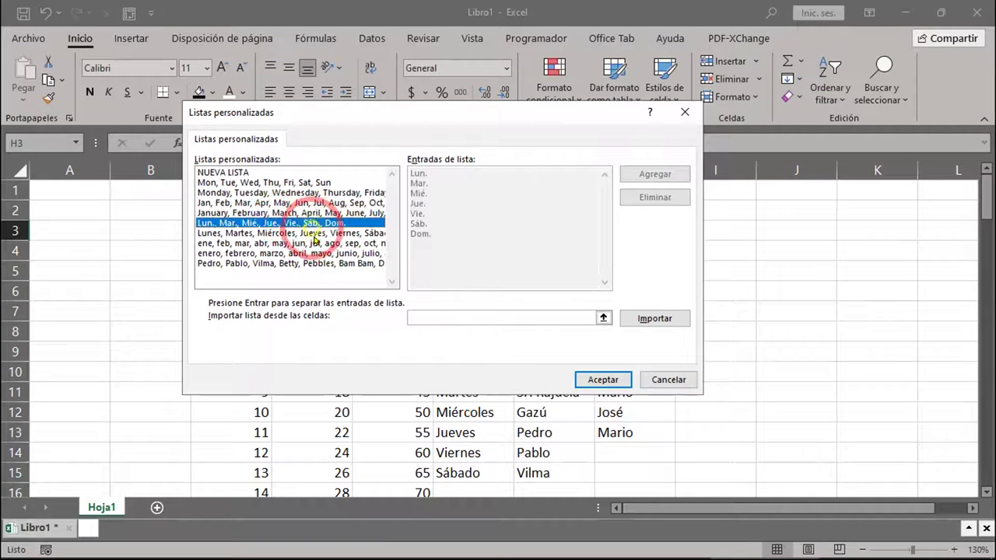
{"action": "left_click", "coordinate": [428, 277]}
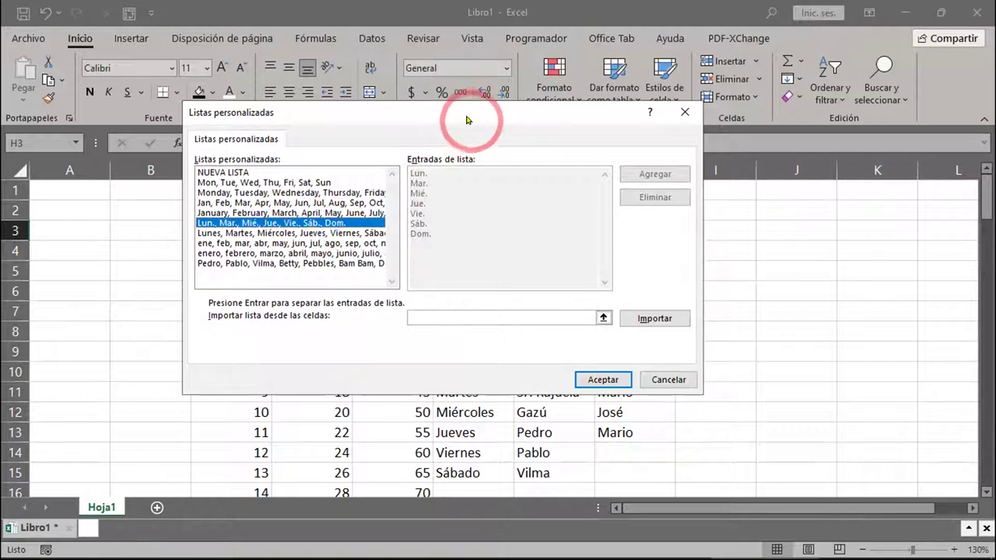
- Compare the worksheet series with the custom lists, examining the full Spanish weekdays, both Spanish month lists and the names list
{"action": "left_click_drag", "start_coordinate": [461, 118], "coordinate": [337, 388]}
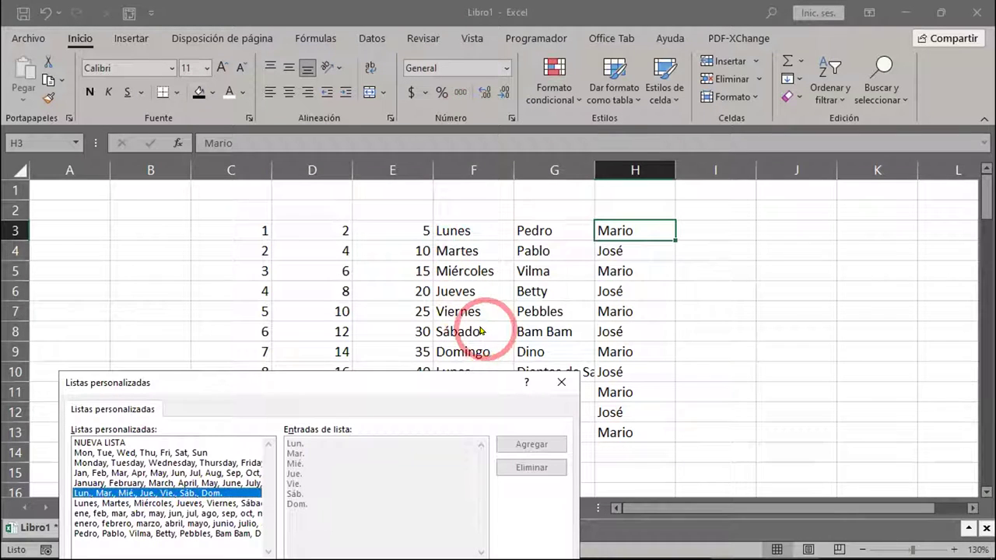
{"action": "left_click_drag", "start_coordinate": [406, 384], "coordinate": [520, 132]}
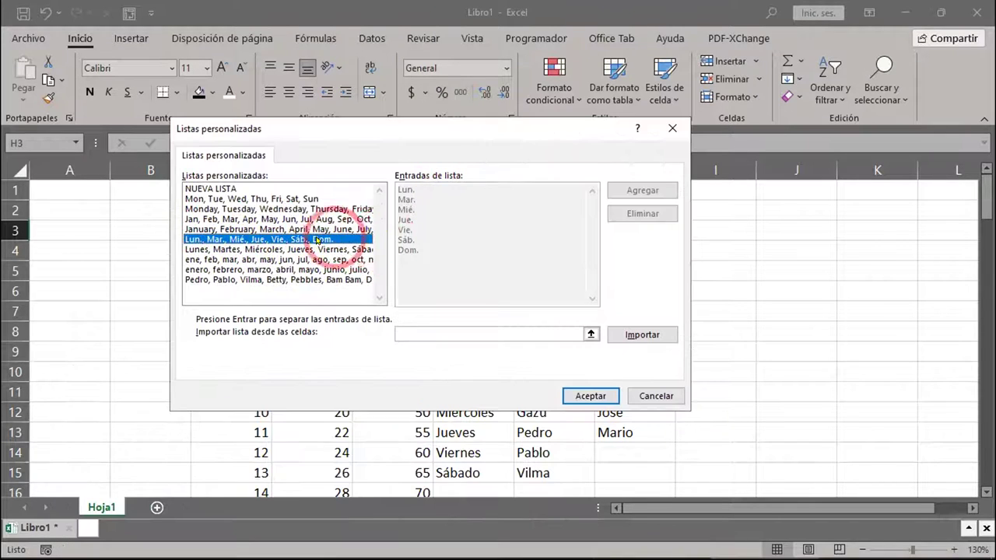
{"action": "left_click", "coordinate": [250, 249]}
{"action": "left_click", "coordinate": [251, 260]}
{"action": "left_click", "coordinate": [251, 270]}
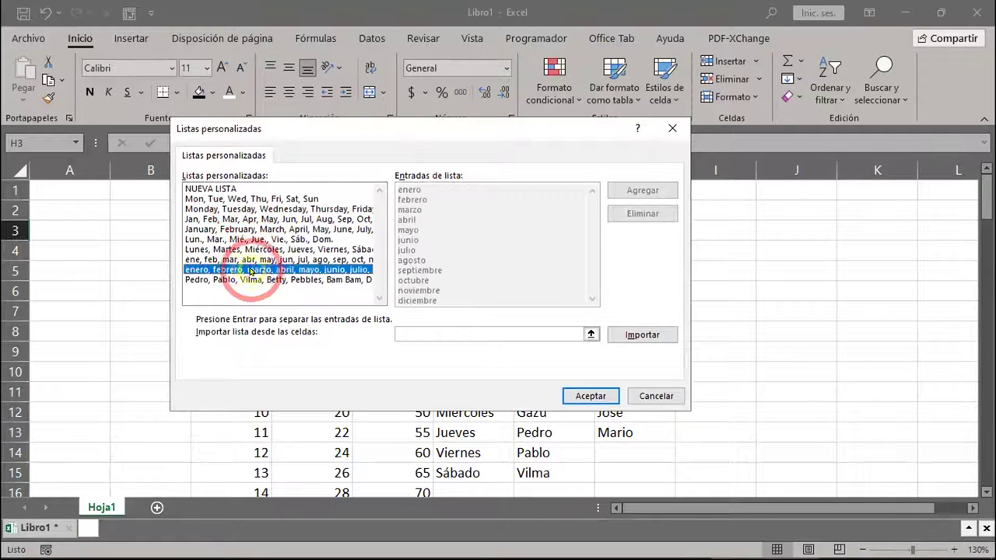
{"action": "left_click", "coordinate": [250, 279]}
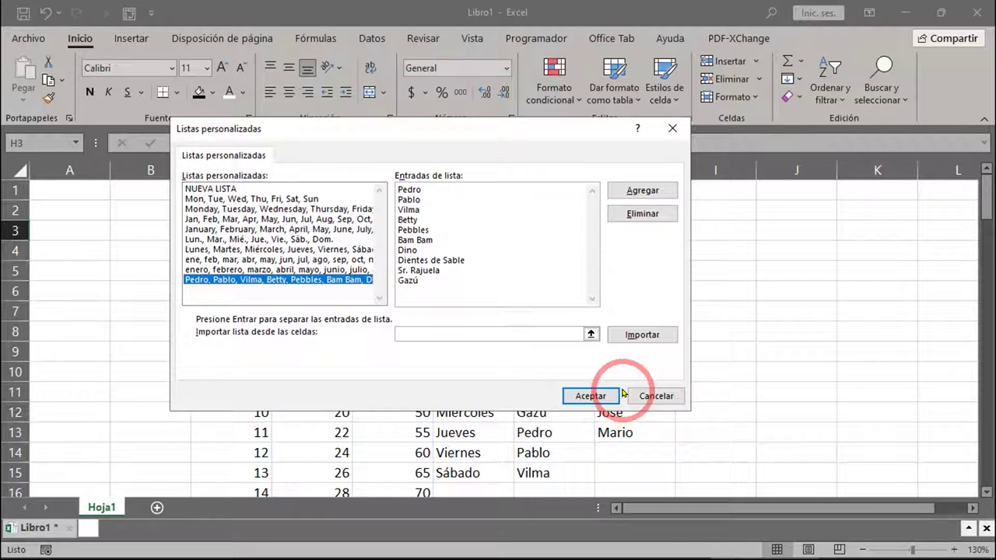
{"action": "left_click", "coordinate": [238, 154]}
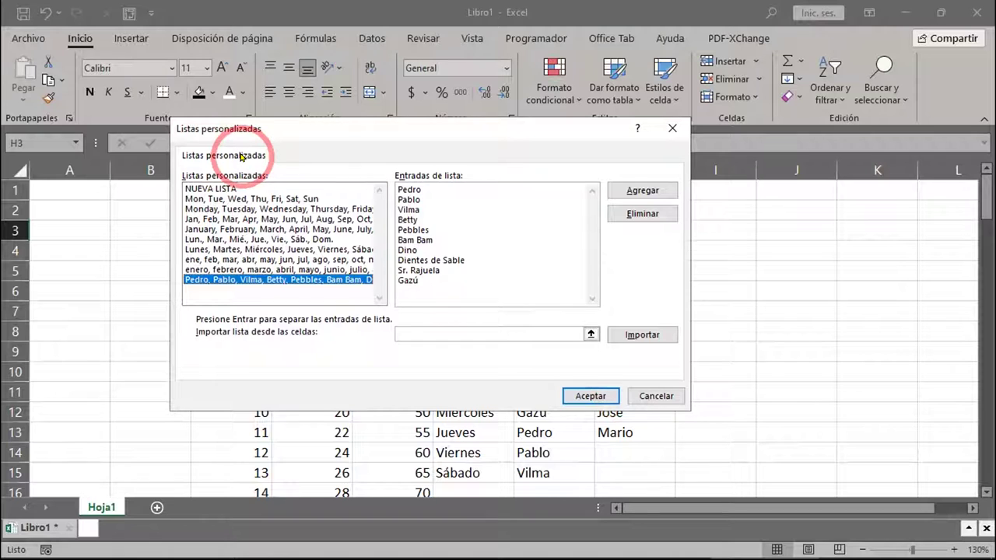
{"action": "left_click", "coordinate": [433, 187]}
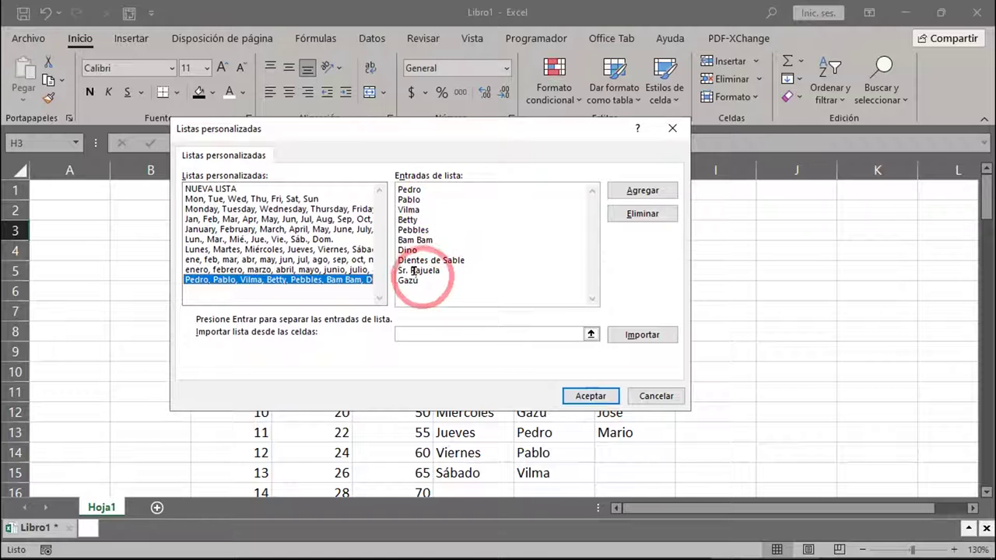
- Enter three first names on separate lines as the entries of a new custom list
{"action": "left_click", "coordinate": [216, 189]}
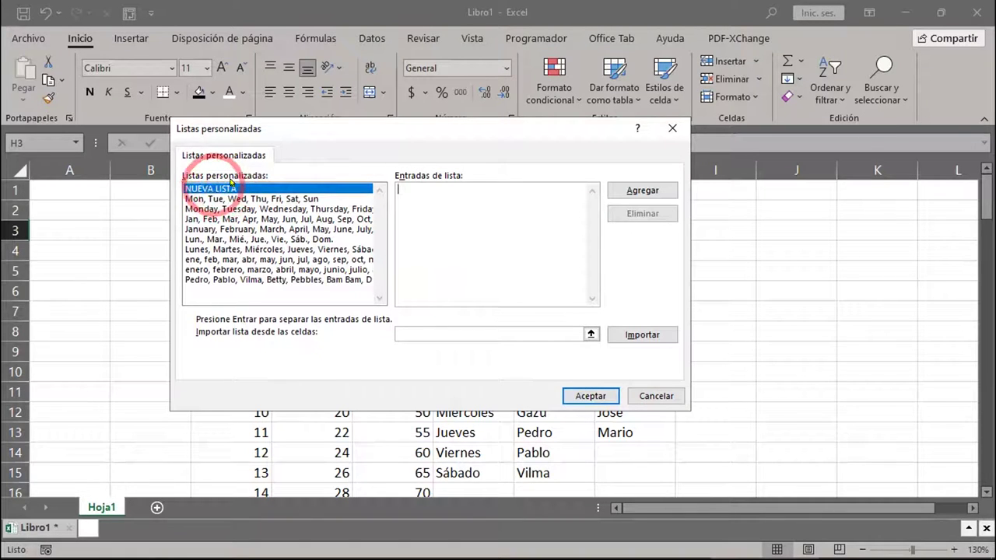
{"action": "left_click", "coordinate": [436, 186]}
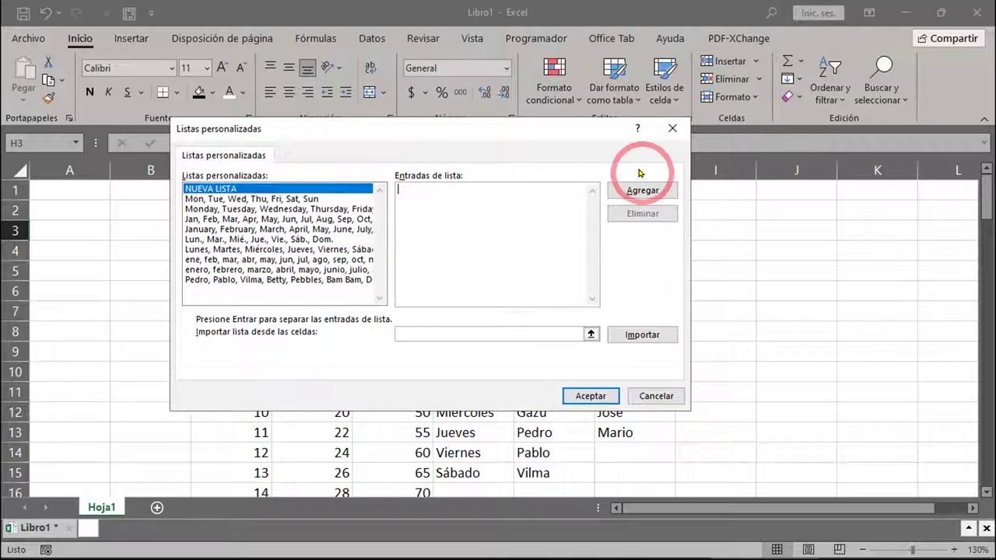
{"action": "type", "text": "Jose"}
{"action": "key", "text": "Return"}
{"action": "type", "text": "mA"}
{"action": "key", "text": "BackSpace"}
{"action": "key", "text": "BackSpace"}
{"action": "type", "text": "Mario"}
{"action": "key", "text": "Return"}
{"action": "type", "text": "Isabel"}
{"action": "key", "text": "Return"}
{"action": "left_click", "coordinate": [441, 188]}
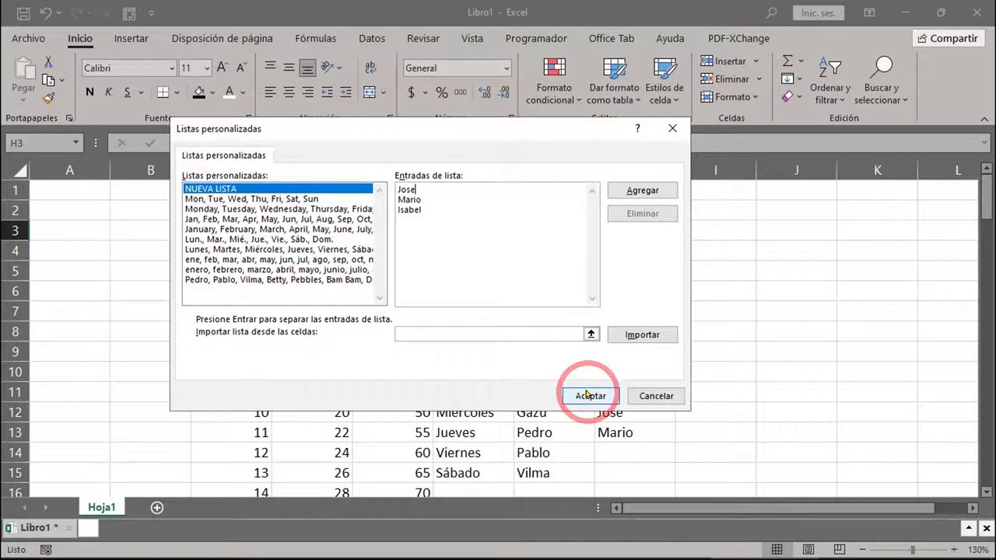
- Discard the new list entries, close the Excel options and return to cell I3 of the worksheet
{"action": "left_click", "coordinate": [656, 395]}
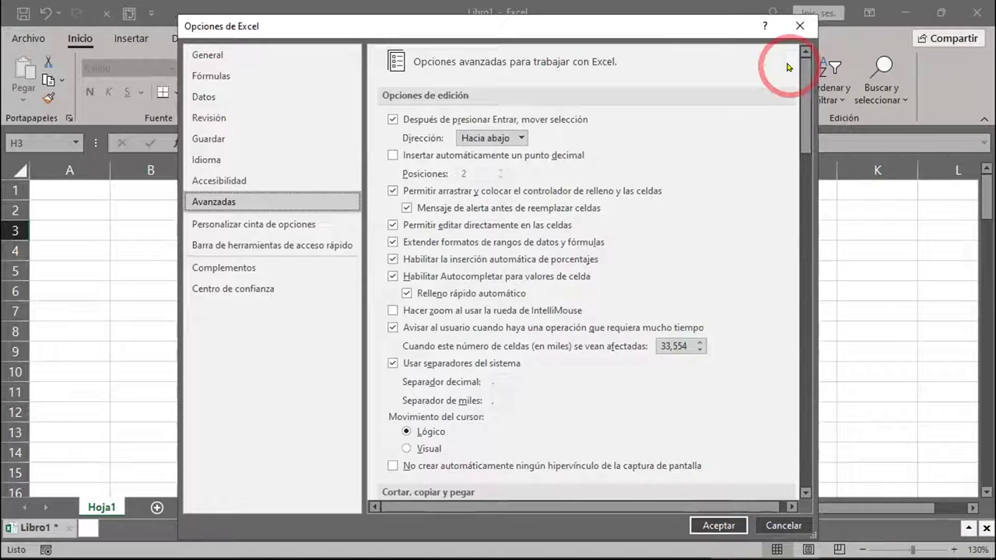
{"action": "left_click", "coordinate": [803, 29]}
{"action": "left_click", "coordinate": [710, 228]}
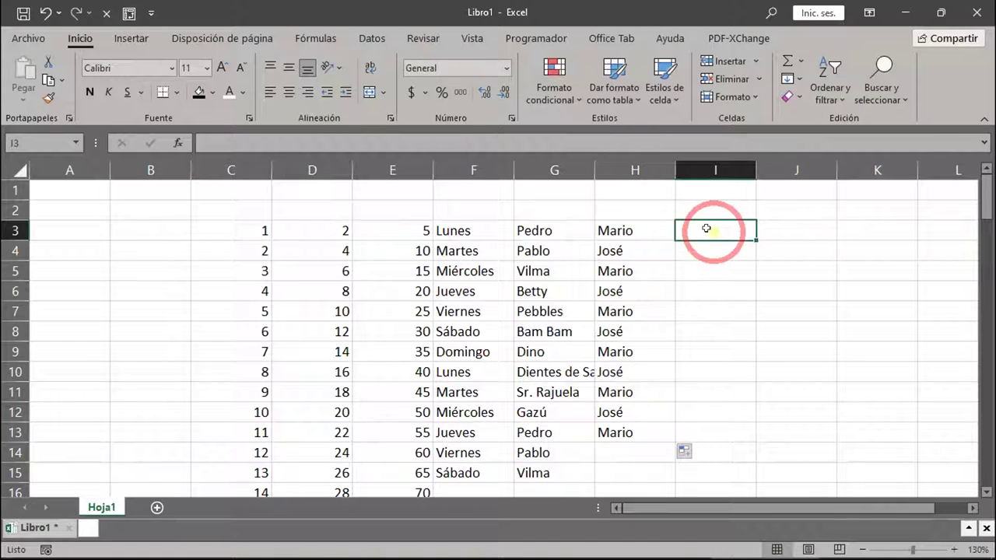
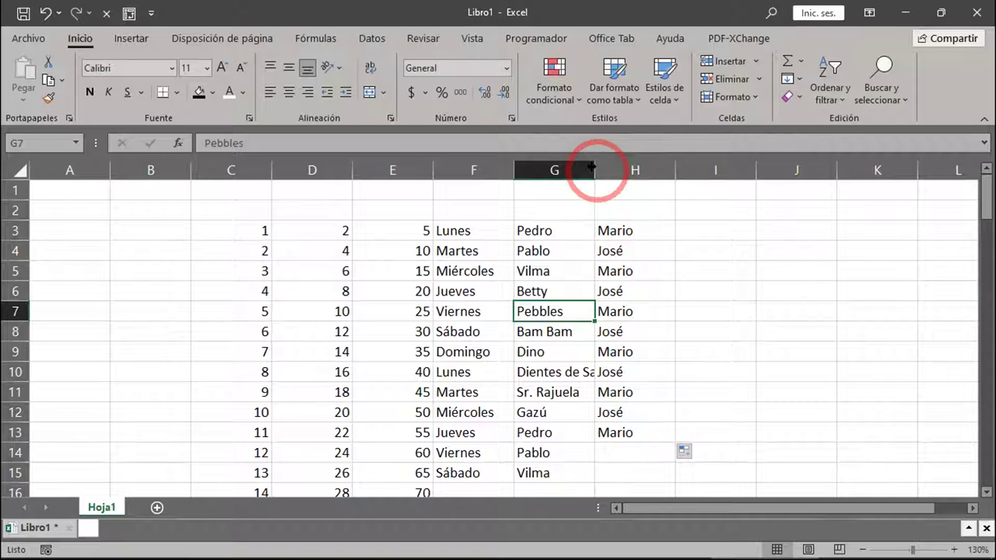
- Widen and narrow column G manually, finishing by autofitting it to its longest entry, Dientes de Sable
{"action": "left_click_drag", "start_coordinate": [591, 166], "coordinate": [677, 184]}
{"action": "left_click", "coordinate": [638, 158]}
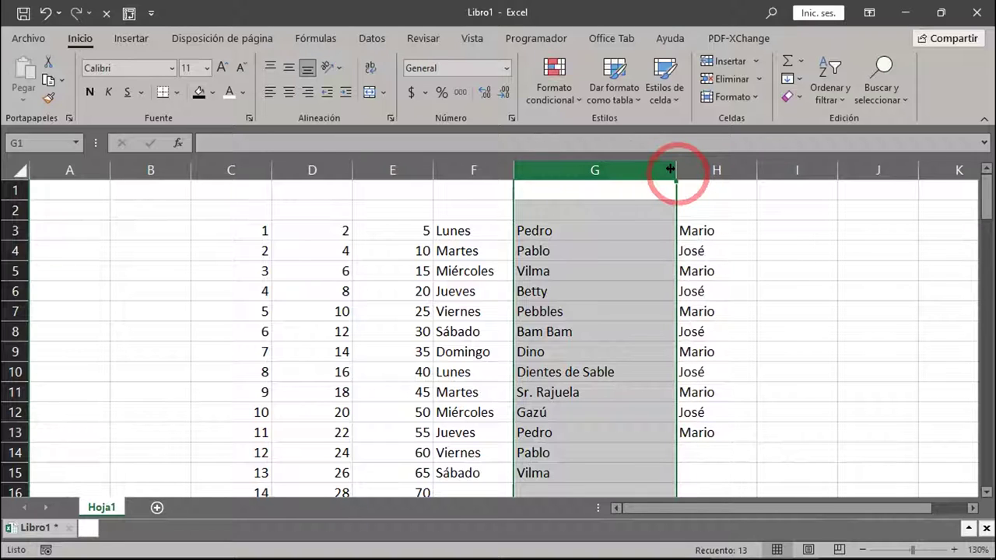
{"action": "left_click_drag", "start_coordinate": [671, 168], "coordinate": [590, 167]}
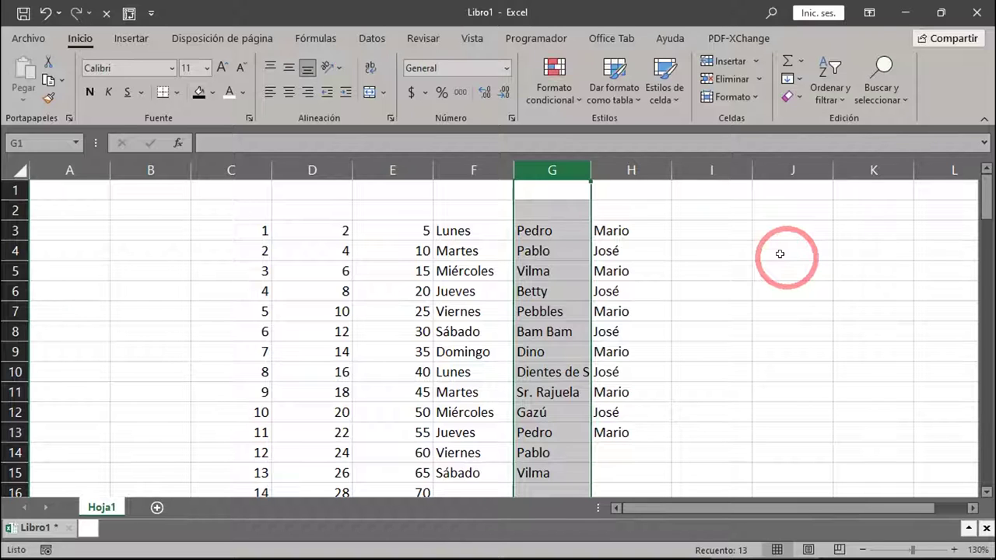
{"action": "left_click", "coordinate": [542, 372]}
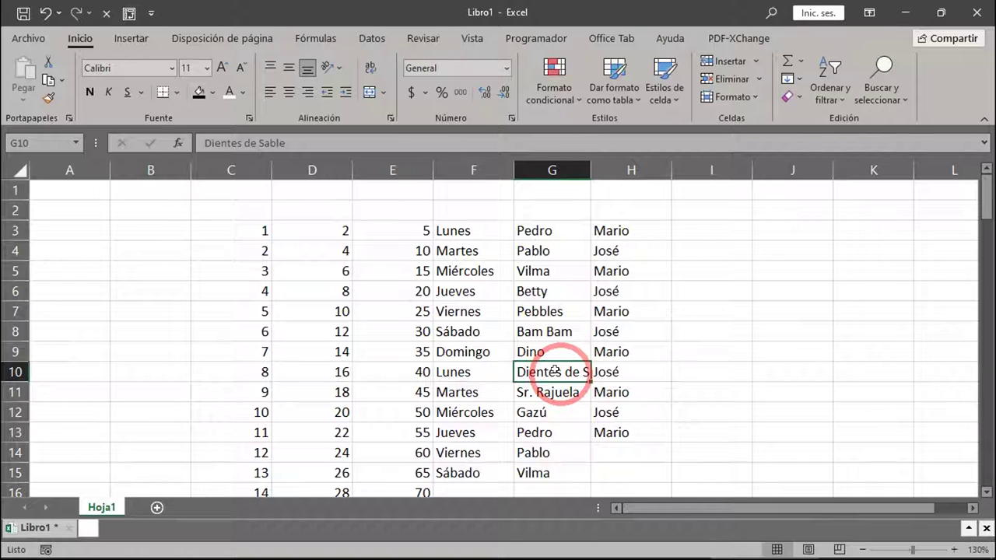
{"action": "double_click", "coordinate": [589, 170]}
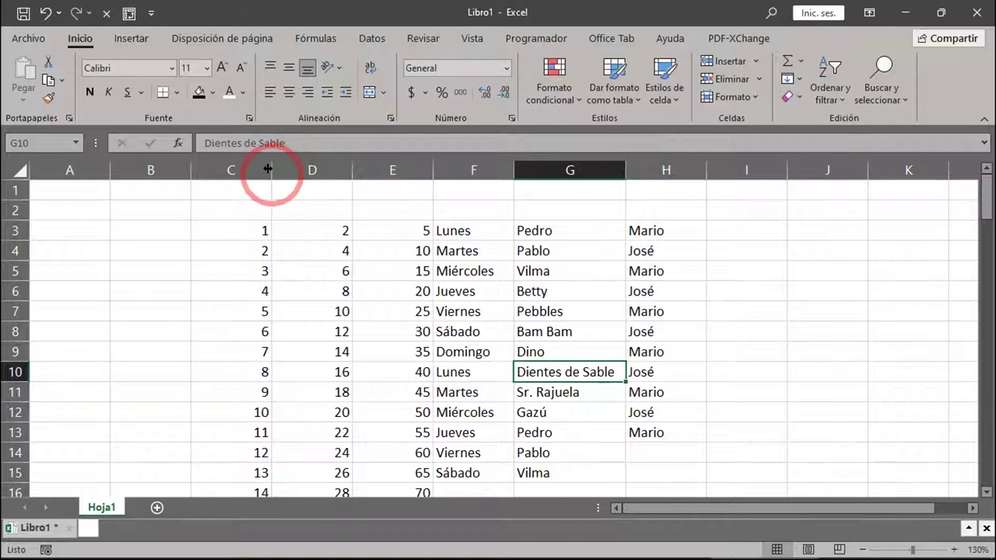
- Widen columns C, D, E, F and H individually, one after another
{"action": "left_click_drag", "start_coordinate": [268, 169], "coordinate": [291, 169]}
{"action": "left_click_drag", "start_coordinate": [295, 170], "coordinate": [297, 170]}
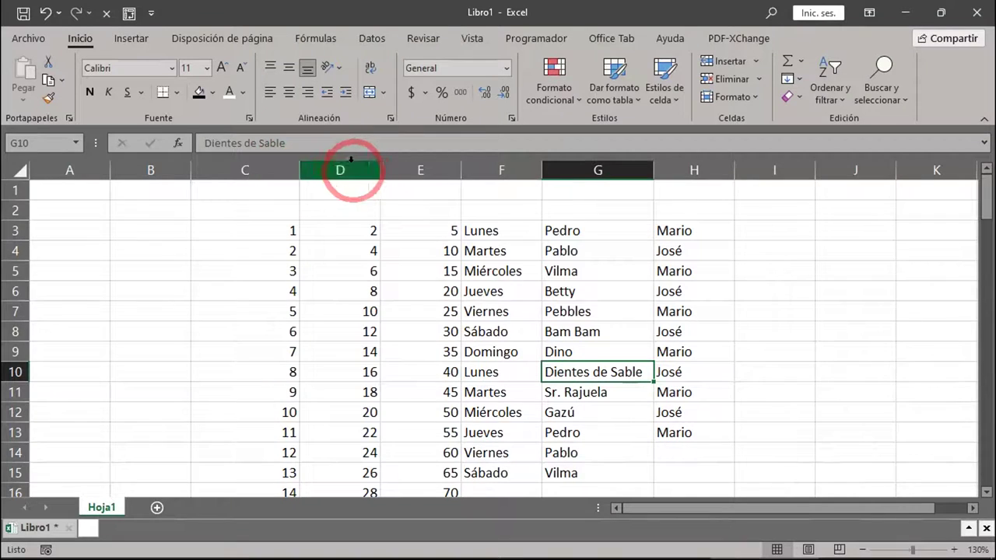
{"action": "left_click_drag", "start_coordinate": [381, 167], "coordinate": [415, 167]}
{"action": "left_click_drag", "start_coordinate": [496, 163], "coordinate": [524, 165]}
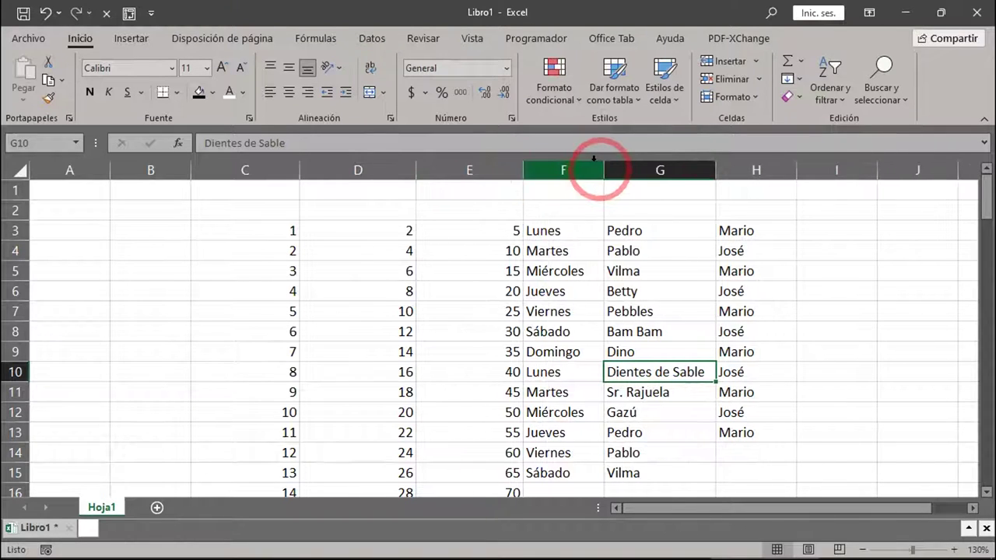
{"action": "left_click_drag", "start_coordinate": [604, 168], "coordinate": [632, 168]}
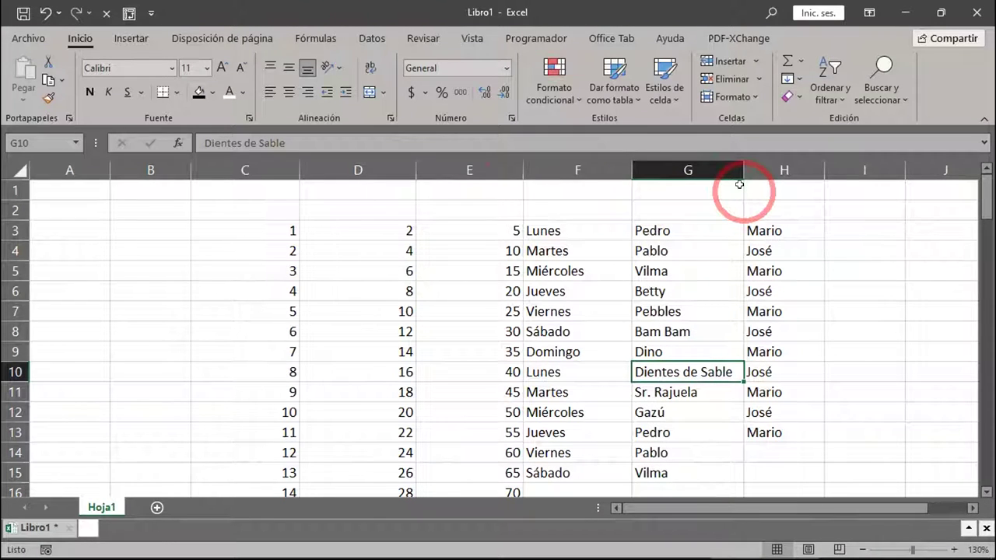
{"action": "left_click", "coordinate": [784, 168]}
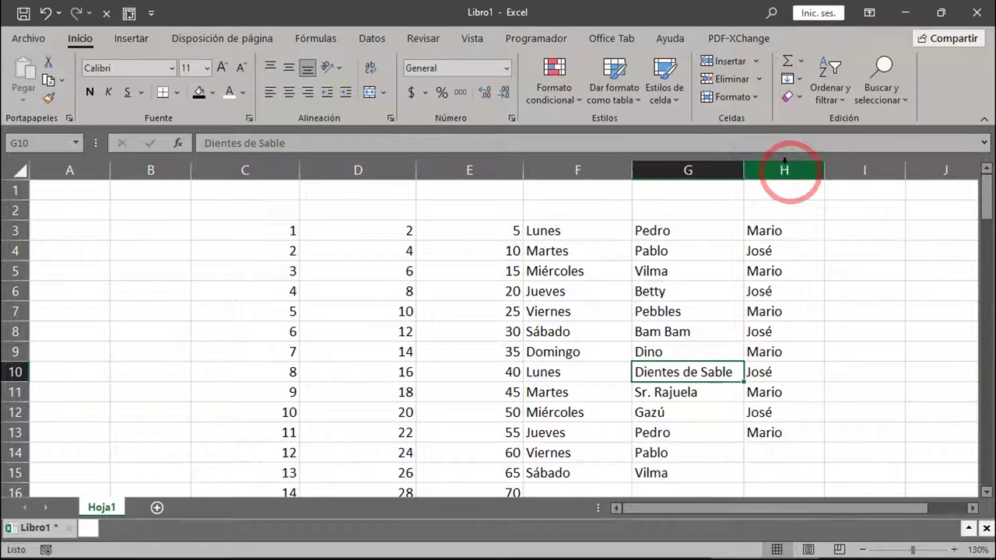
{"action": "left_click_drag", "start_coordinate": [819, 167], "coordinate": [851, 165]}
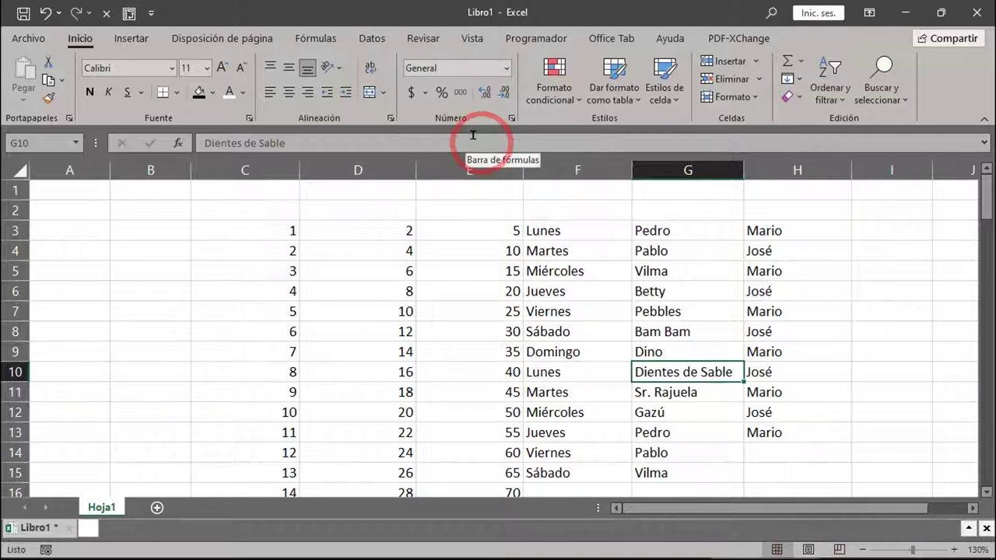
- Undo the individual width changes made to columns C, D, E, F and H
{"action": "left_click", "coordinate": [45, 17]}
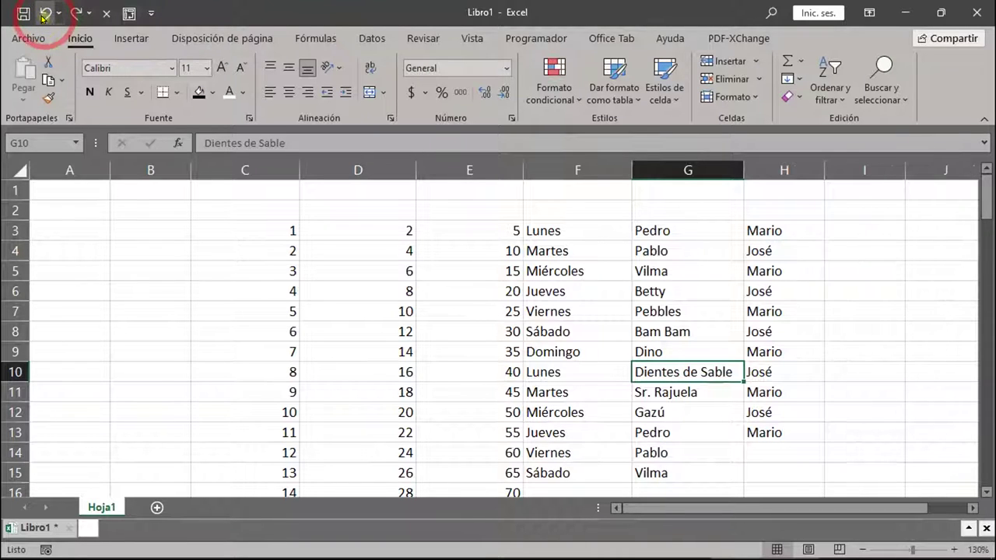
{"action": "left_click", "coordinate": [44, 17]}
{"action": "left_click", "coordinate": [44, 17]}
{"action": "left_click", "coordinate": [45, 17]}
{"action": "left_click", "coordinate": [45, 17]}
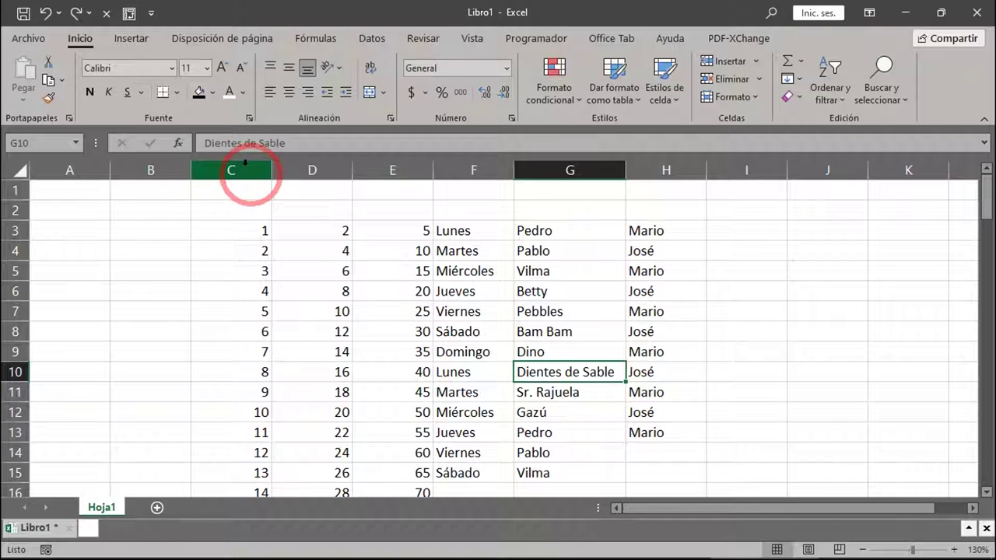
- Select the entire column C and examine how far down the sheet the selection extends
{"action": "left_click", "coordinate": [245, 163]}
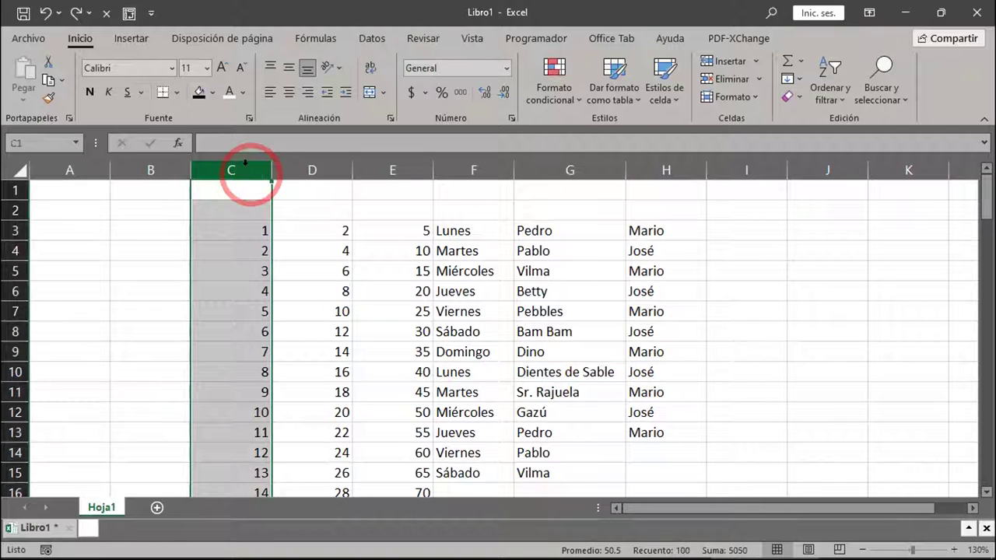
{"action": "scroll", "coordinate": [335, 390], "scroll_direction": "down", "scroll_amount": 20}
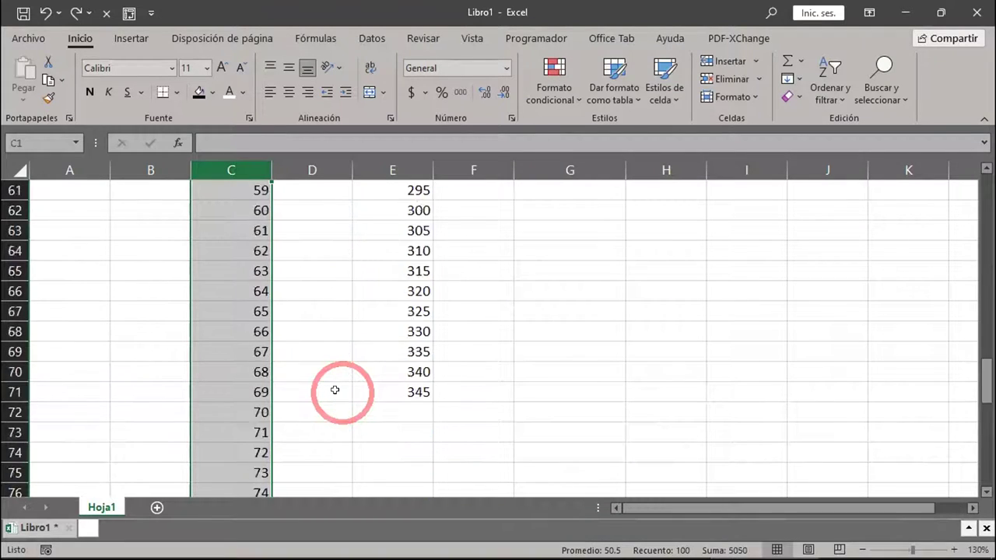
{"action": "scroll", "coordinate": [335, 390], "scroll_direction": "down", "scroll_amount": 10}
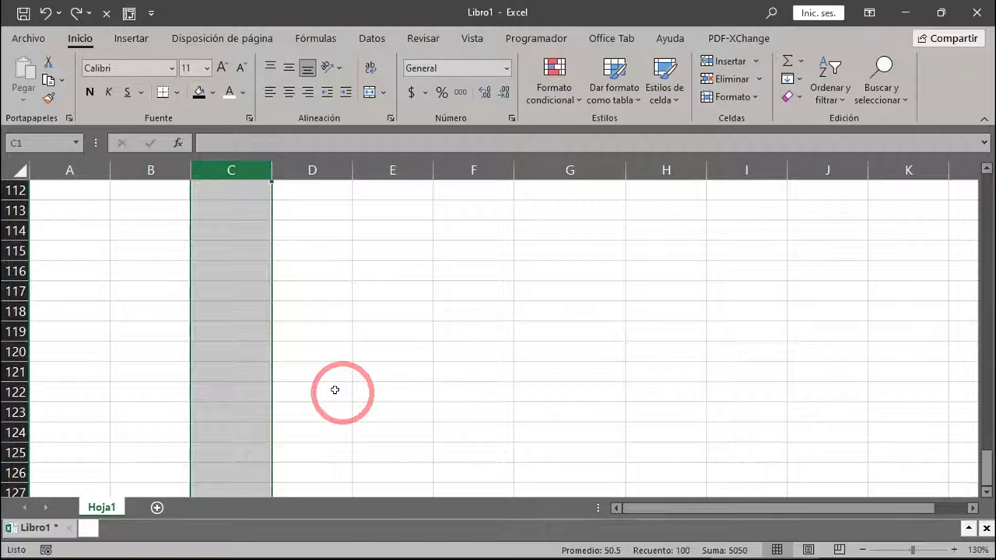
{"action": "scroll", "coordinate": [335, 390], "scroll_direction": "up", "scroll_amount": 20}
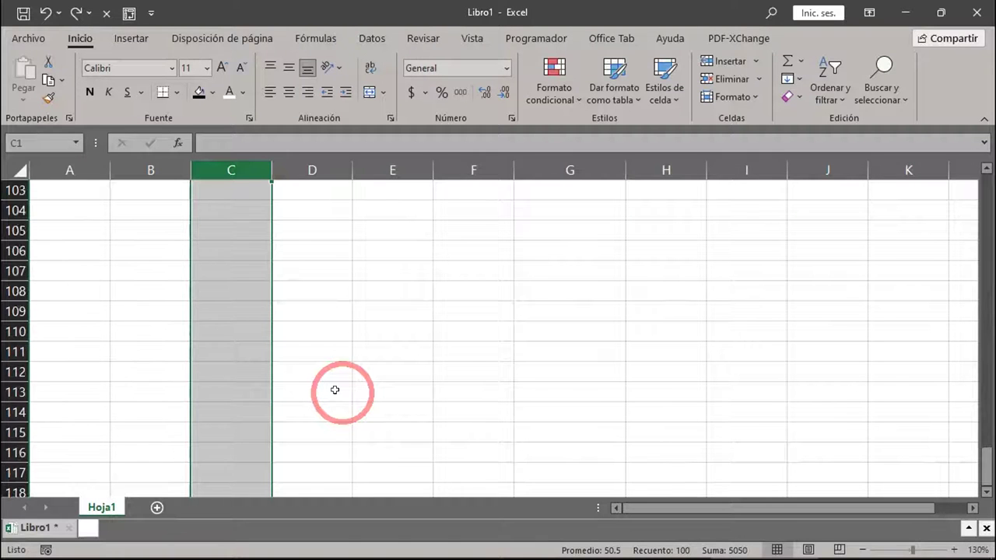
{"action": "scroll", "coordinate": [335, 390], "scroll_direction": "up", "scroll_amount": 16}
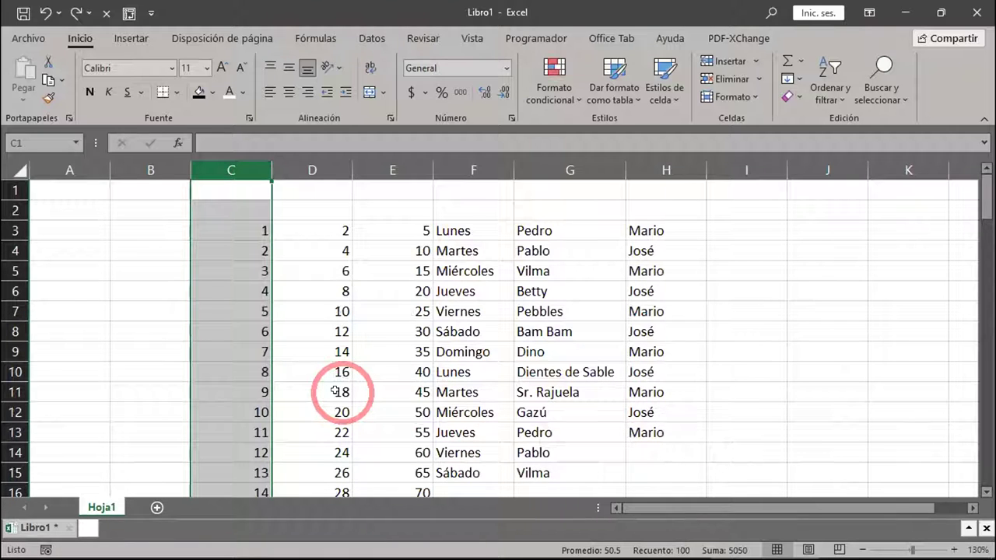
- Select columns C through H and widen them all together to one equal width
{"action": "left_click_drag", "start_coordinate": [266, 169], "coordinate": [234, 166]}
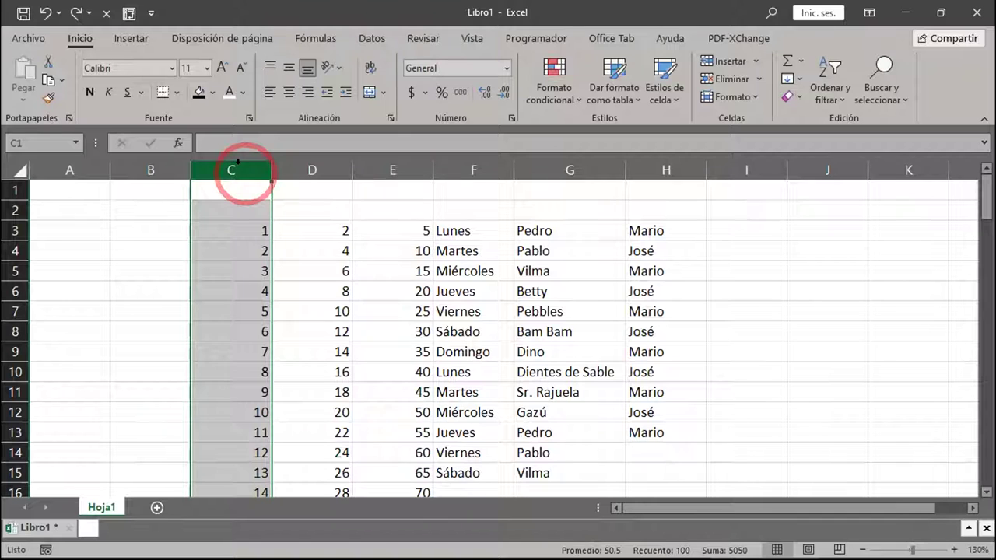
{"action": "left_click_drag", "start_coordinate": [239, 163], "coordinate": [639, 178]}
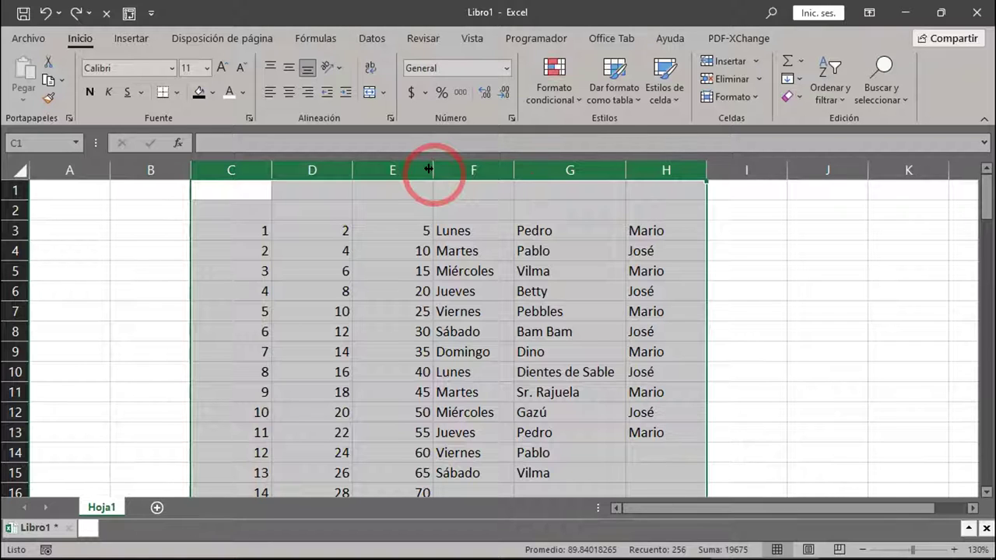
{"action": "left_click_drag", "start_coordinate": [429, 169], "coordinate": [467, 169]}
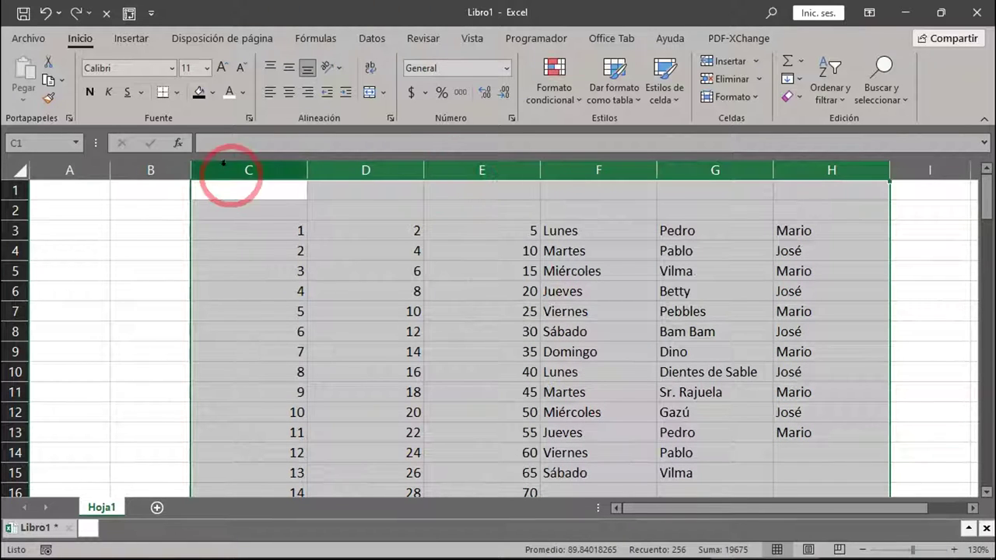
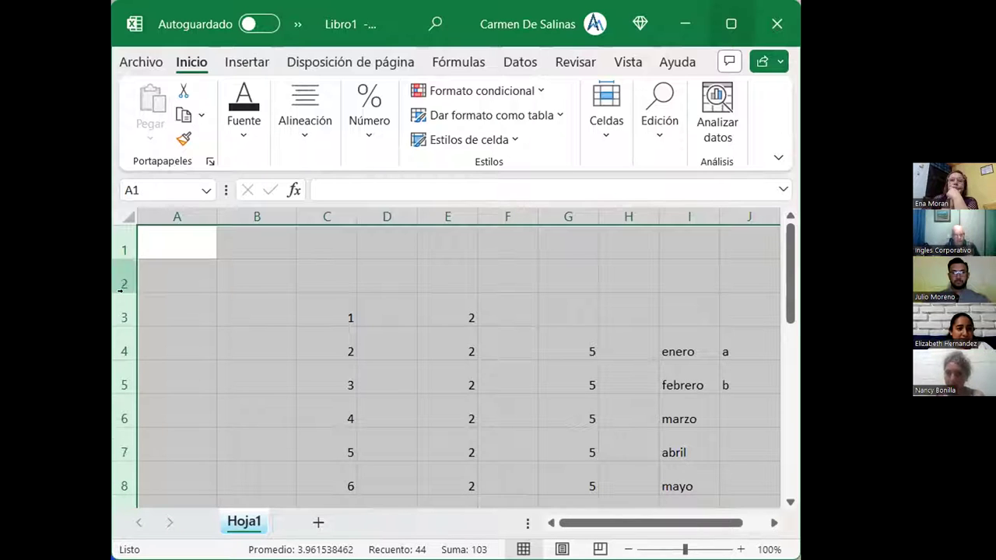
{"action": "left_click_drag", "start_coordinate": [120, 287], "coordinate": [120, 269]}
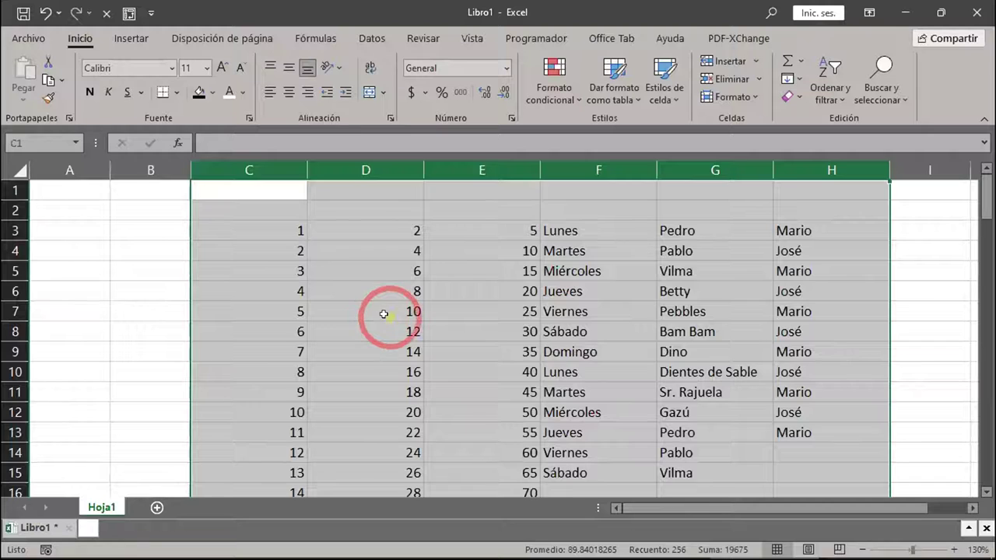
- Increase the height of row 5 alone to more than twice the standard row height
{"action": "left_click", "coordinate": [387, 315]}
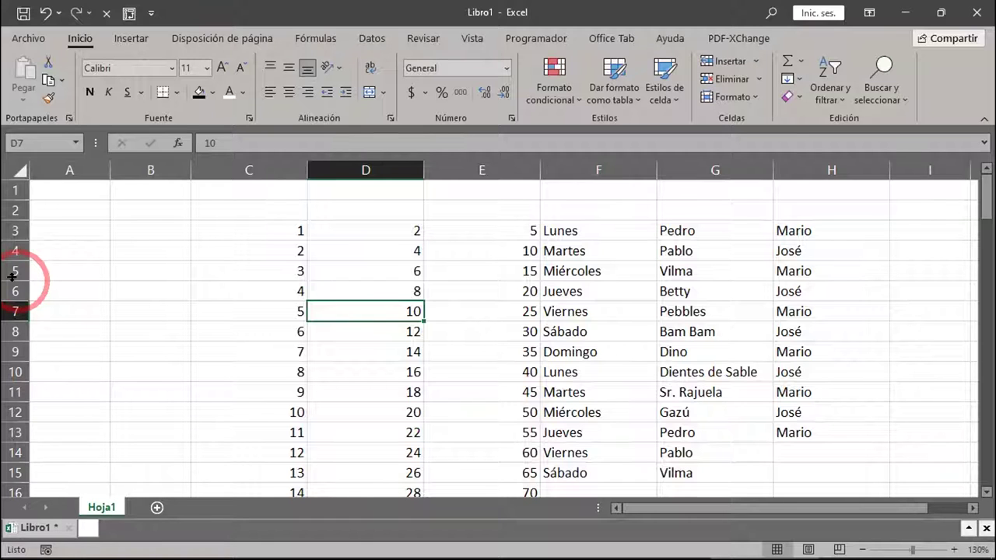
{"action": "left_click_drag", "start_coordinate": [11, 276], "coordinate": [18, 306]}
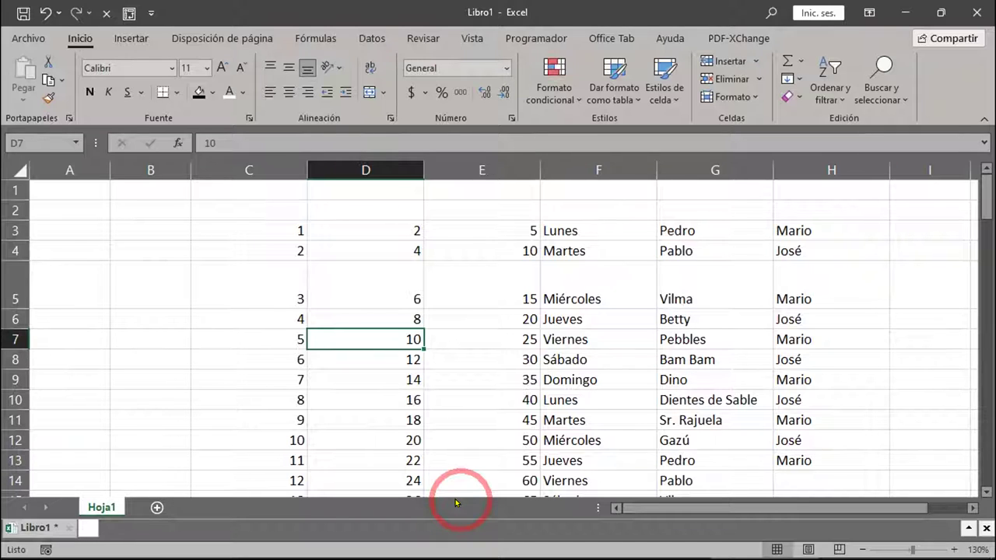
{"action": "left_click", "coordinate": [245, 344]}
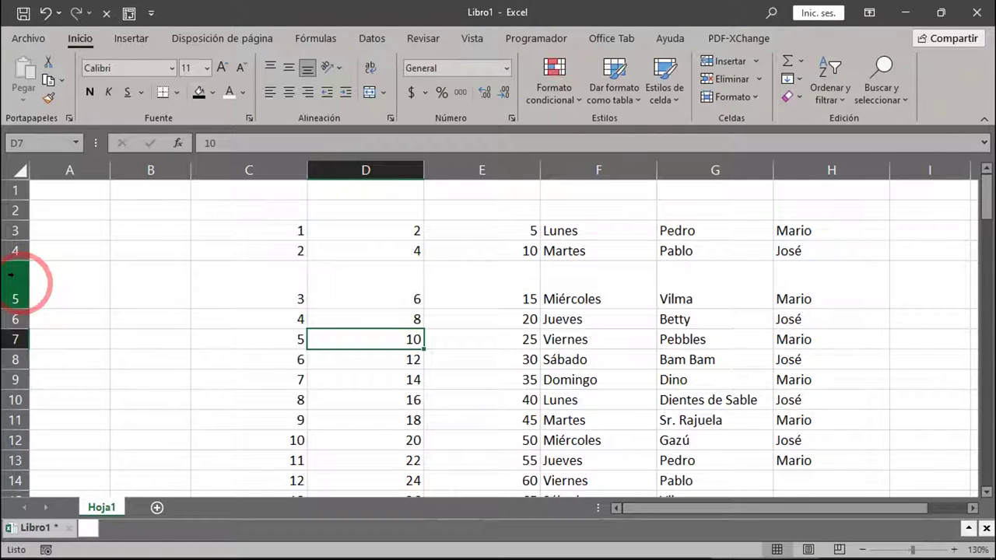
- Select rows 5 through 12, give them one equal, taller height and clear the selection by choosing cell D6
{"action": "left_click_drag", "start_coordinate": [11, 274], "coordinate": [5, 434]}
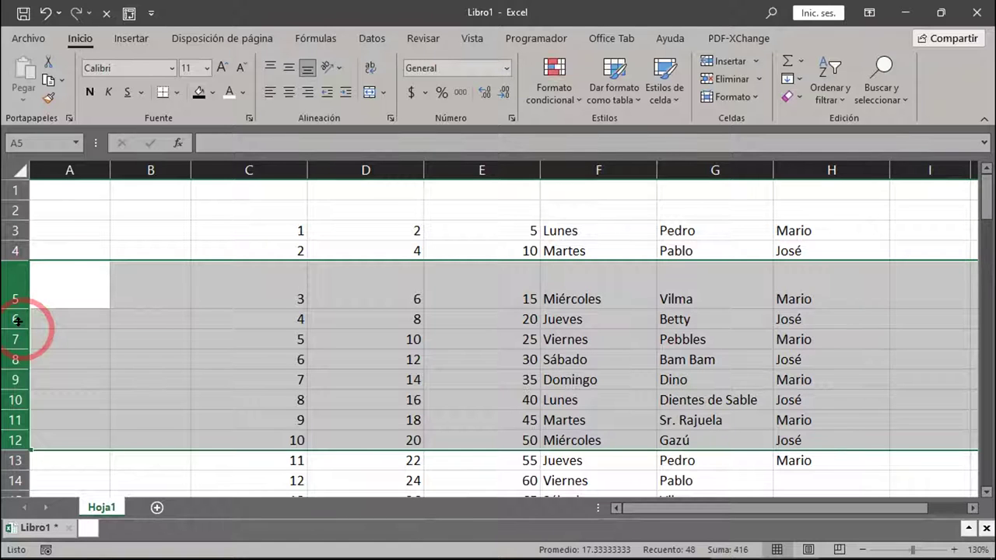
{"action": "left_click_drag", "start_coordinate": [17, 320], "coordinate": [15, 333]}
{"action": "scroll", "coordinate": [275, 394], "scroll_direction": "down", "scroll_amount": 1}
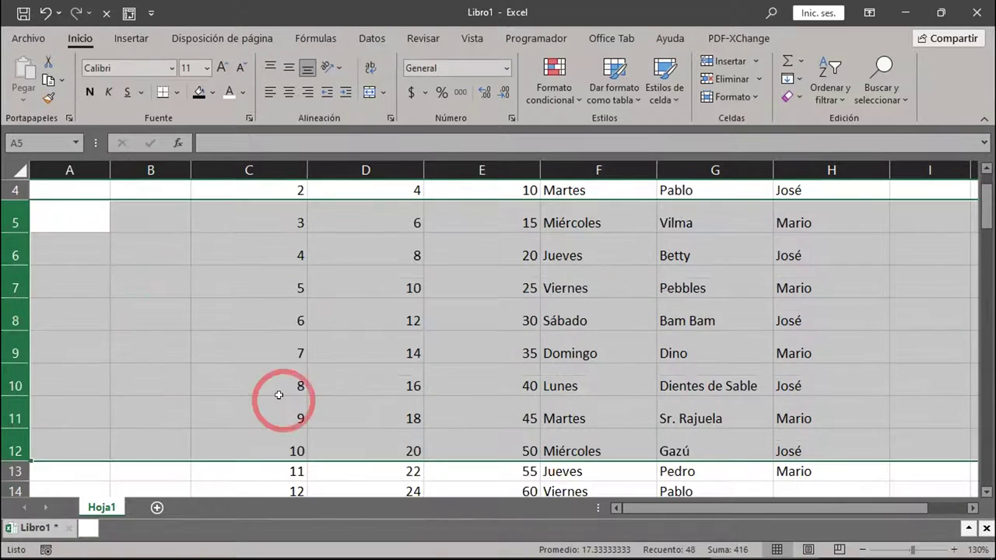
{"action": "scroll", "coordinate": [279, 395], "scroll_direction": "up", "scroll_amount": 1}
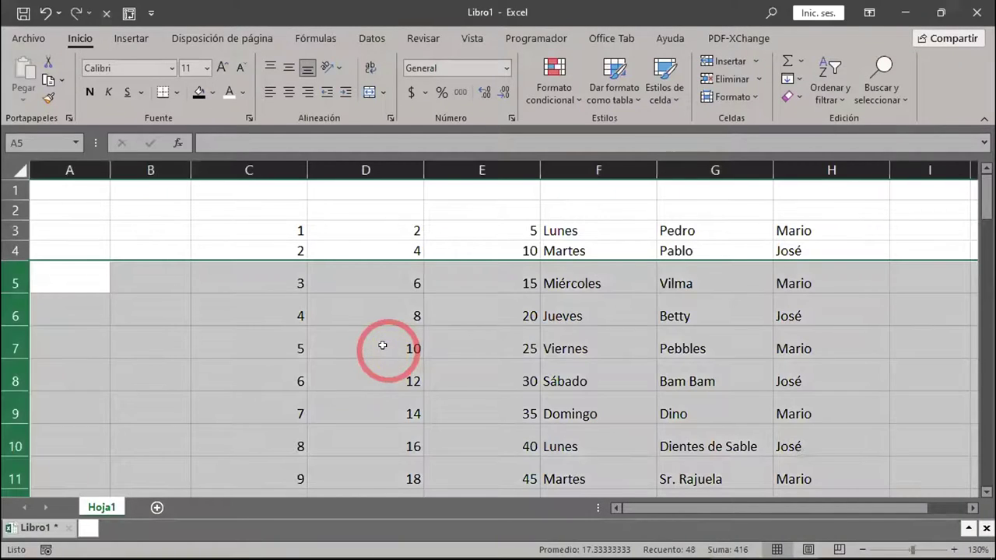
{"action": "left_click", "coordinate": [344, 305]}
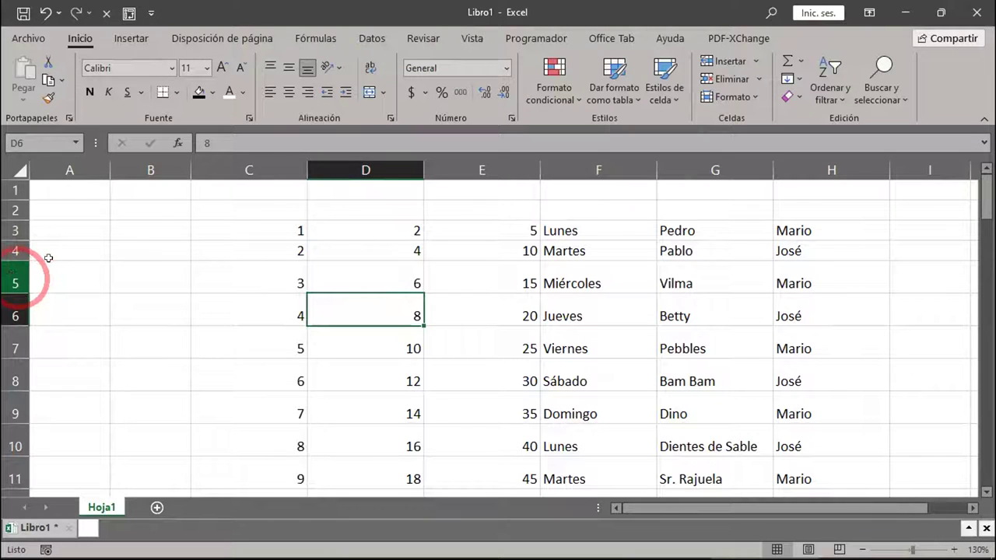
- Select adjacent whole columns as one block, first C through F, D through F, and finally D through H
{"action": "left_click", "coordinate": [401, 169]}
{"action": "left_click_drag", "start_coordinate": [430, 165], "coordinate": [831, 168]}
{"action": "left_click_drag", "start_coordinate": [257, 170], "coordinate": [589, 173]}
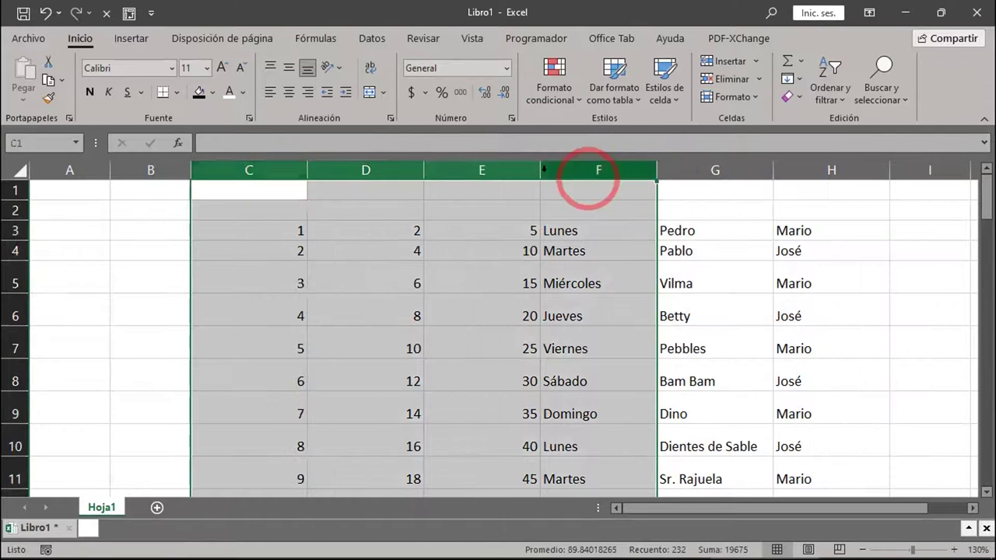
{"action": "left_click_drag", "start_coordinate": [363, 171], "coordinate": [639, 210]}
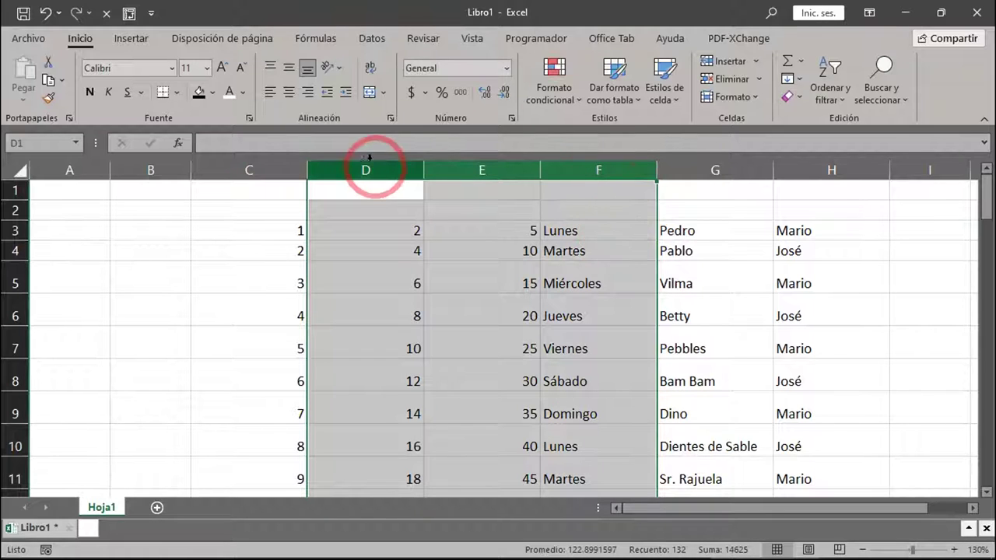
{"action": "left_click_drag", "start_coordinate": [360, 160], "coordinate": [818, 161]}
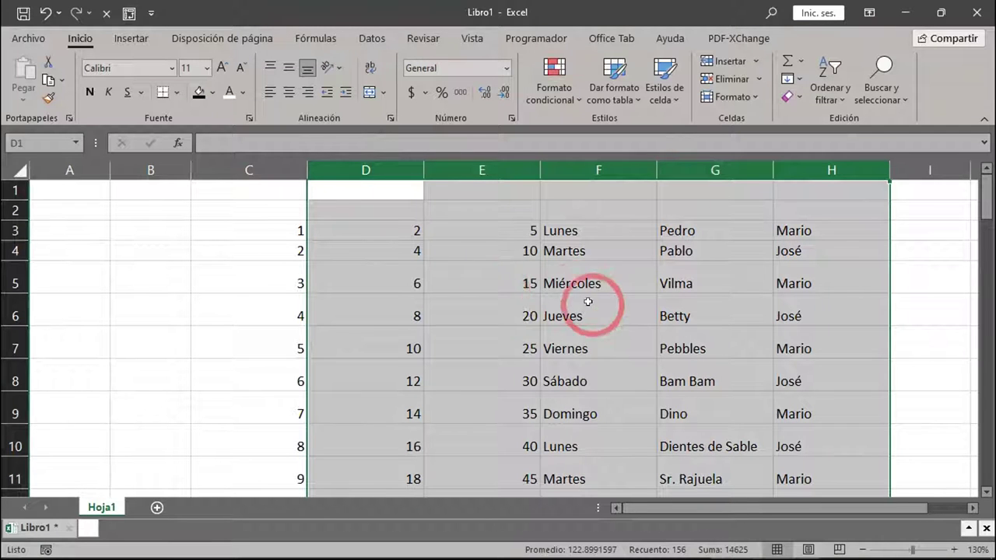
- Select columns D, F and H one at a time as single selections and clear the selection by choosing cell D5
{"action": "left_click", "coordinate": [383, 167]}
{"action": "left_click", "coordinate": [611, 162]}
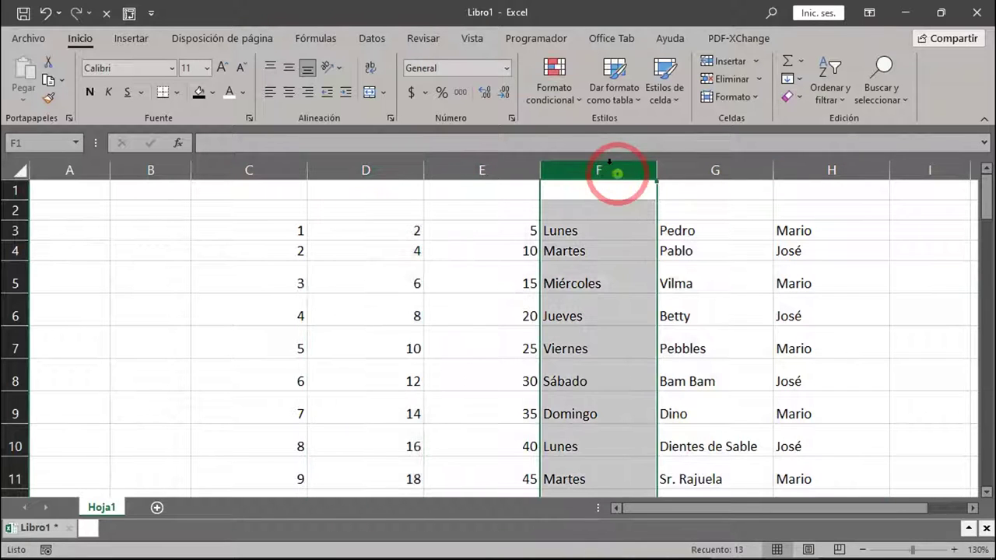
{"action": "left_click", "coordinate": [807, 160], "text": "ctrl"}
{"action": "left_click_drag", "start_coordinate": [806, 157], "coordinate": [802, 184]}
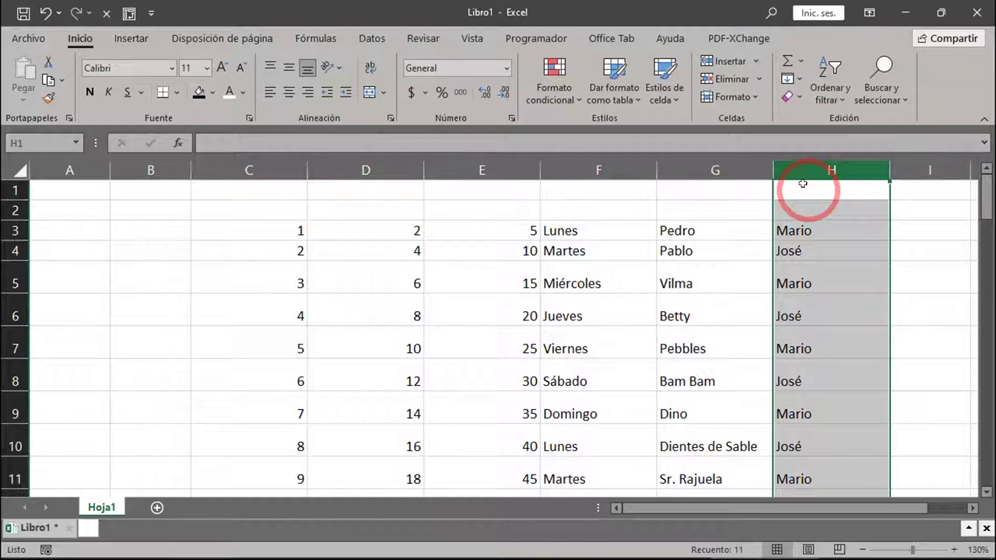
{"action": "left_click", "coordinate": [365, 265]}
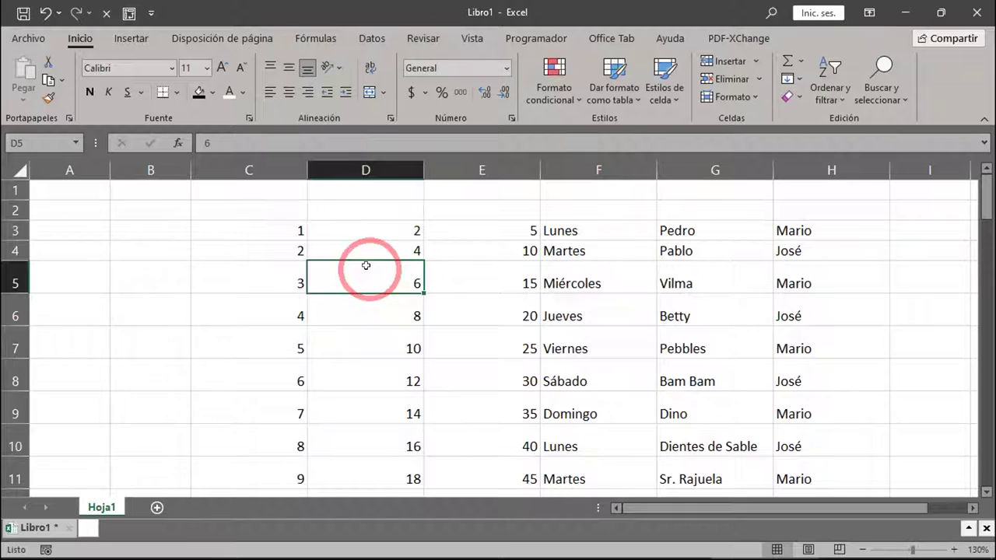
- Select the non-adjacent columns D, F and H together, leaving columns E and G out of the selection
{"action": "left_click", "coordinate": [386, 170]}
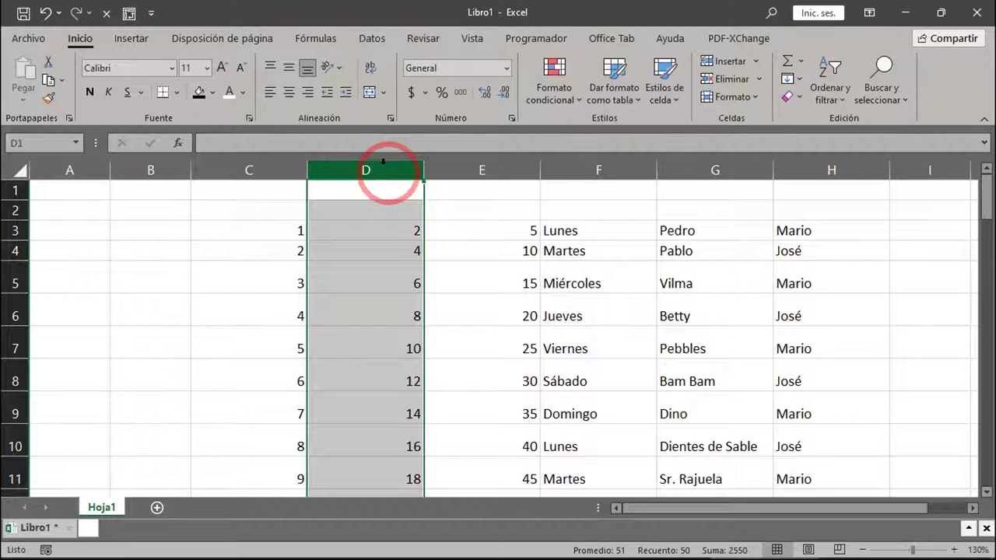
{"action": "left_click_drag", "start_coordinate": [383, 161], "coordinate": [583, 170]}
{"action": "left_click", "coordinate": [583, 170], "text": "ctrl"}
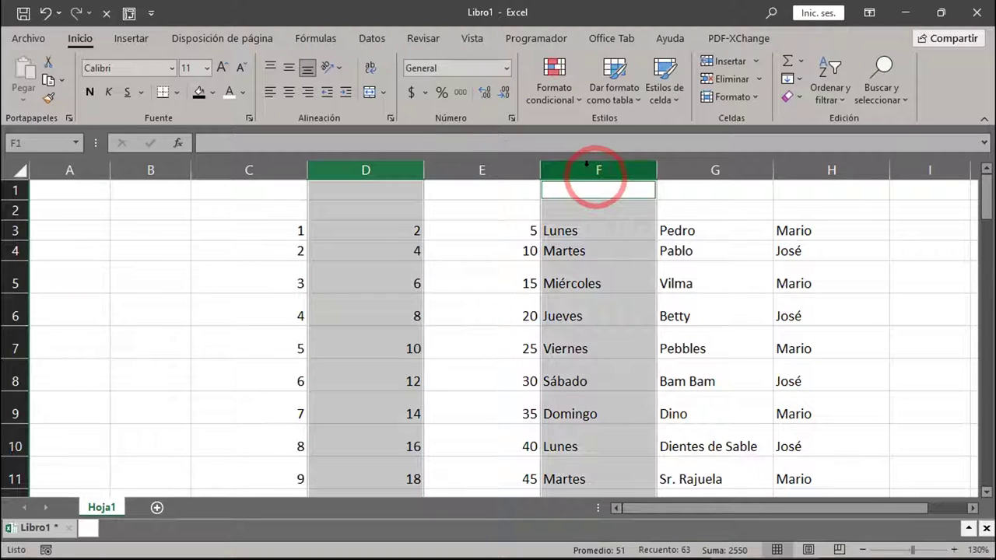
{"action": "left_click_drag", "start_coordinate": [596, 162], "coordinate": [807, 162]}
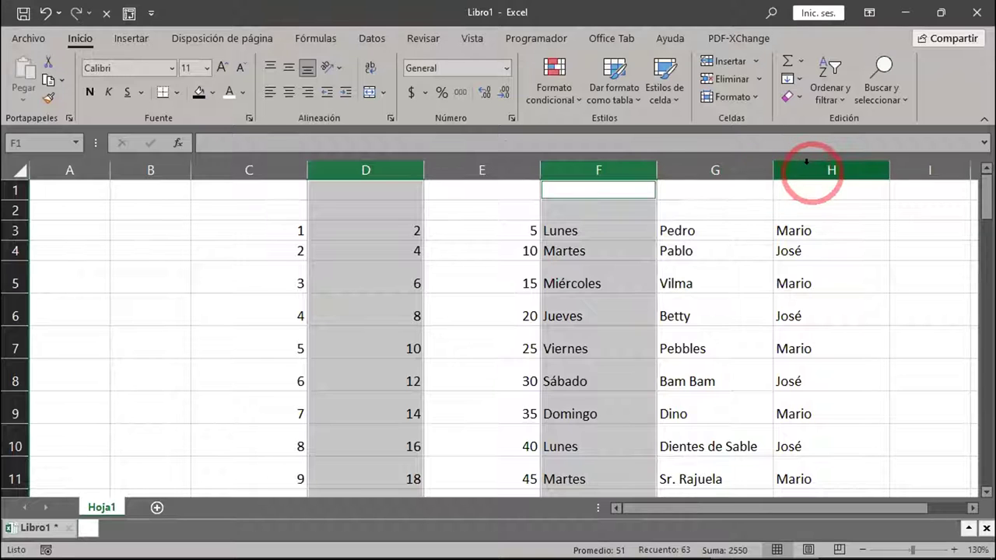
{"action": "left_click", "coordinate": [806, 162], "text": "ctrl"}
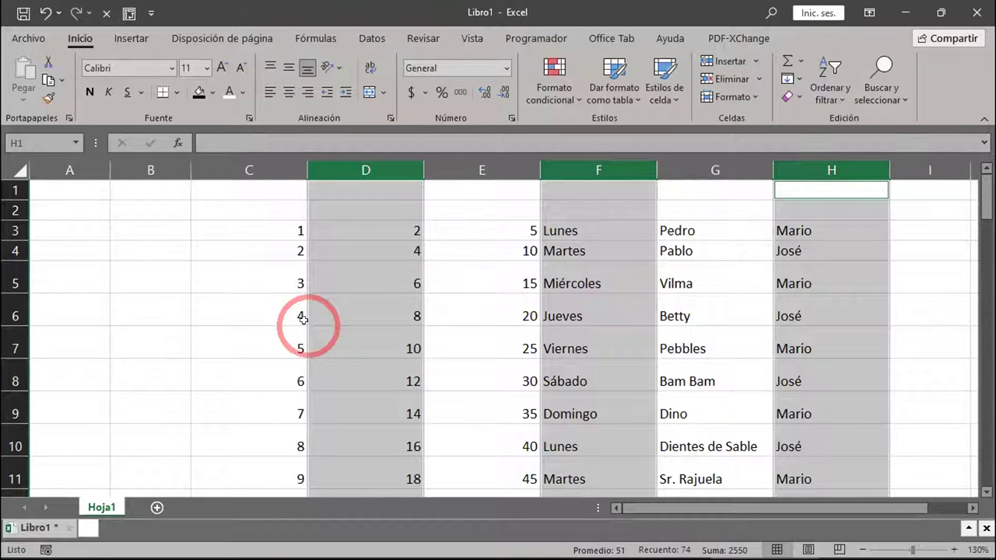
- Select rows 5, 7 and 9 one at a time, each replacing the previous selection
{"action": "left_click", "coordinate": [12, 282]}
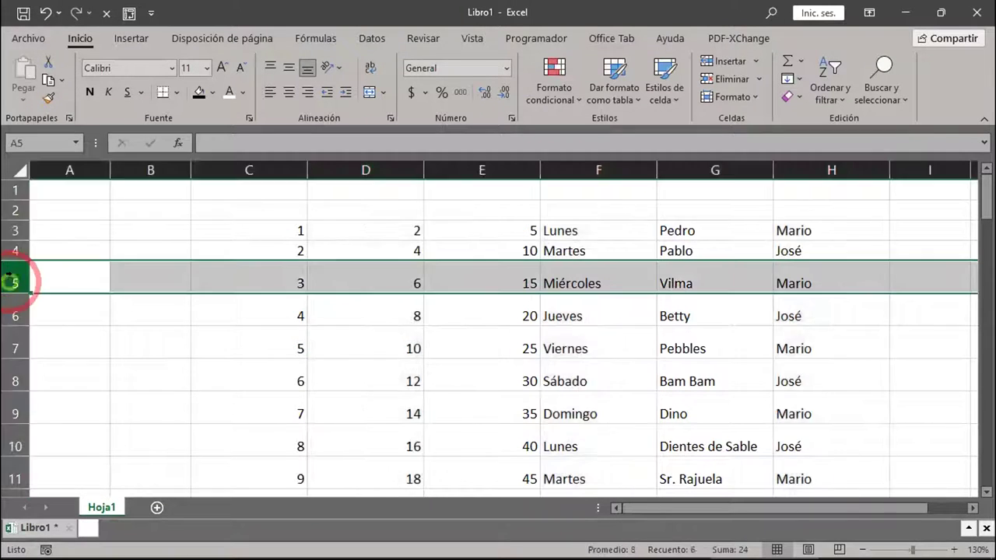
{"action": "left_click", "coordinate": [12, 349]}
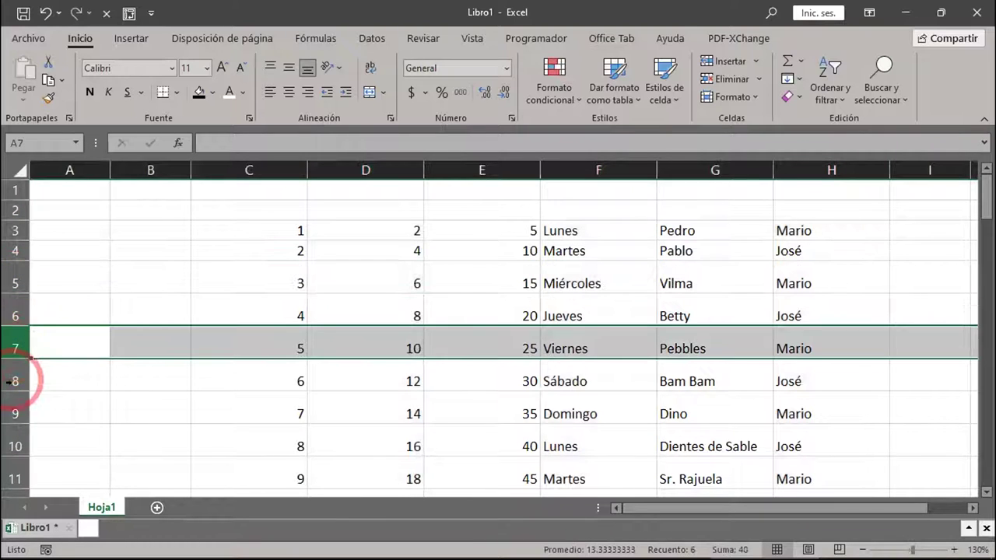
{"action": "left_click", "coordinate": [15, 411]}
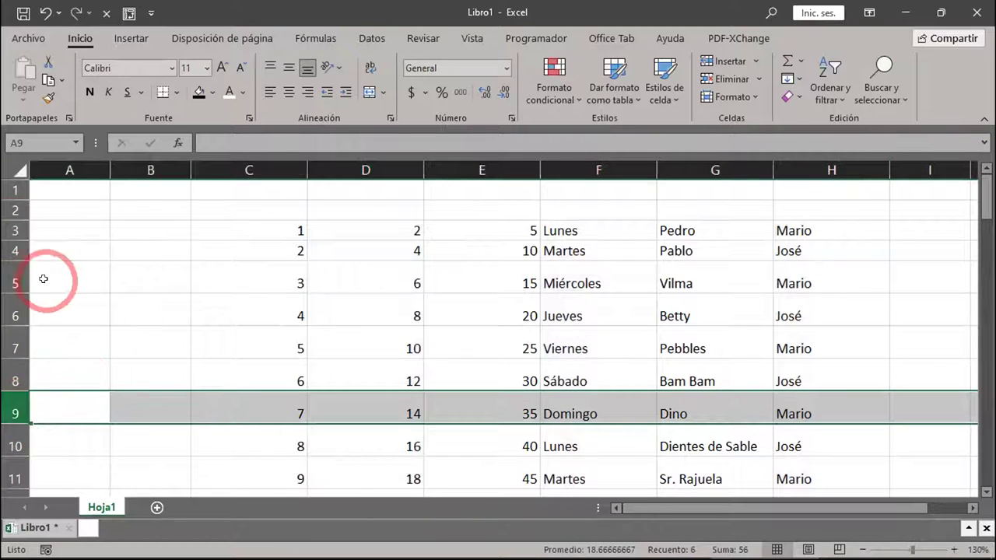
- Select the non-adjacent rows 5, 7 and 9 together and clear the selection by choosing cell C4
{"action": "left_click", "coordinate": [10, 281]}
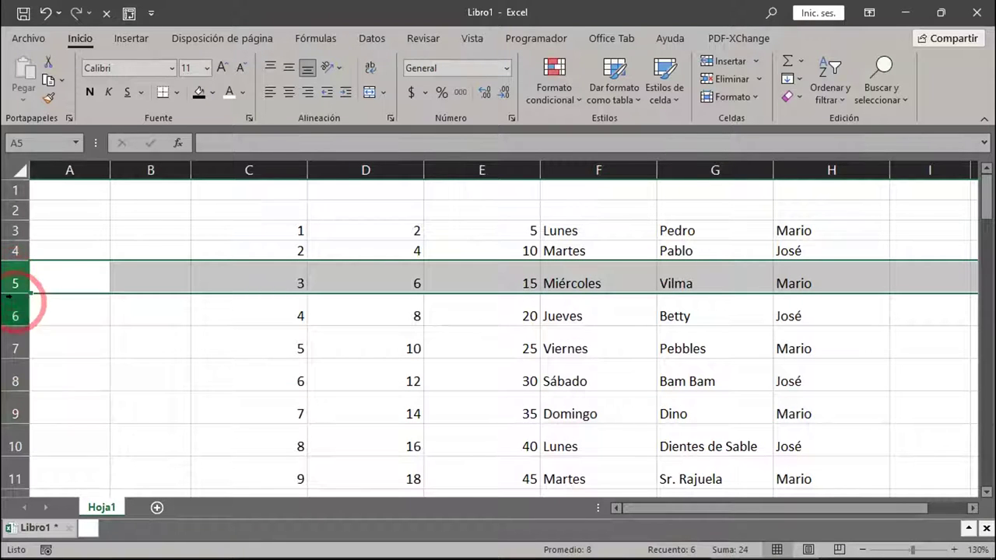
{"action": "left_click", "coordinate": [10, 338], "text": "ctrl"}
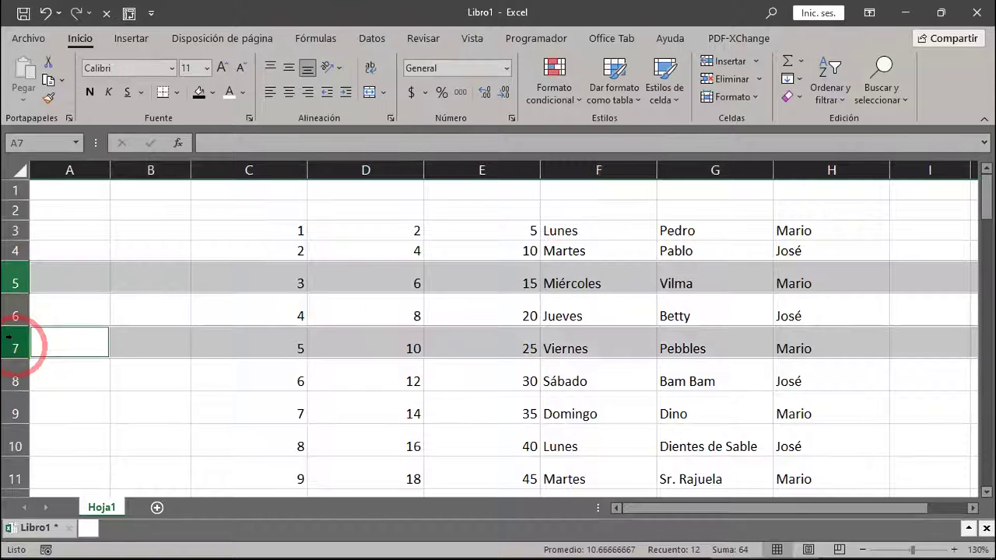
{"action": "left_click", "coordinate": [9, 398], "text": "ctrl"}
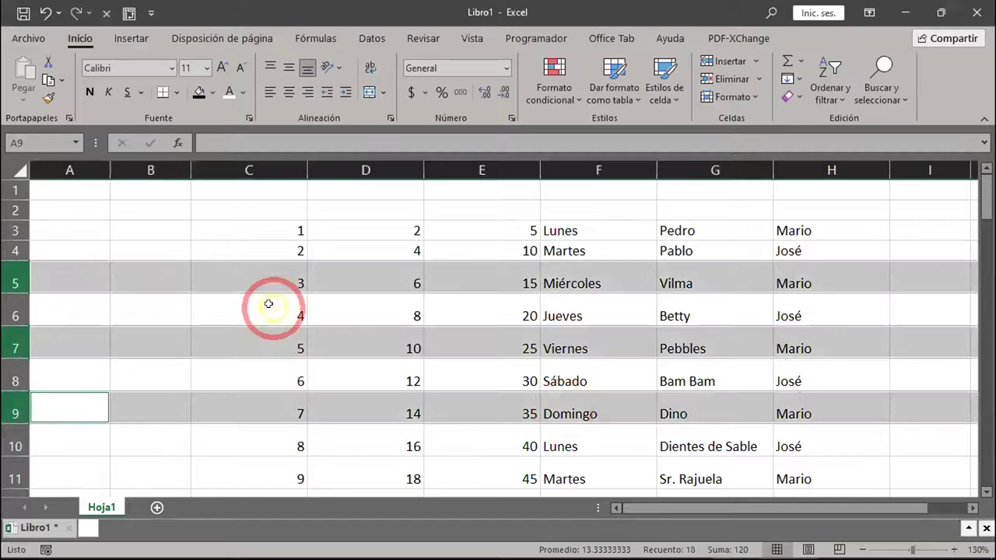
{"action": "left_click", "coordinate": [267, 245]}
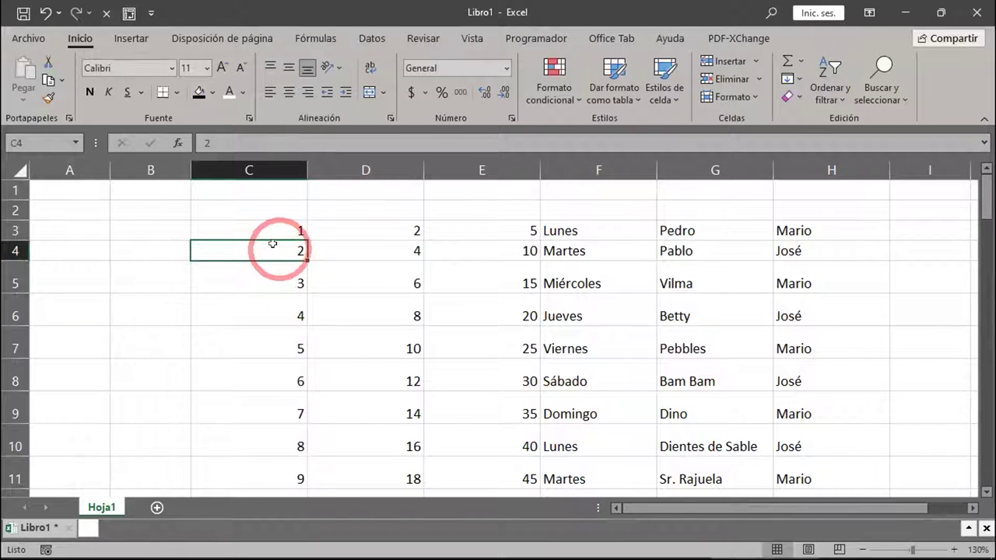
- Select the non-adjacent columns C, E and G together and clear the selection by choosing cell D6
{"action": "left_click", "coordinate": [267, 171]}
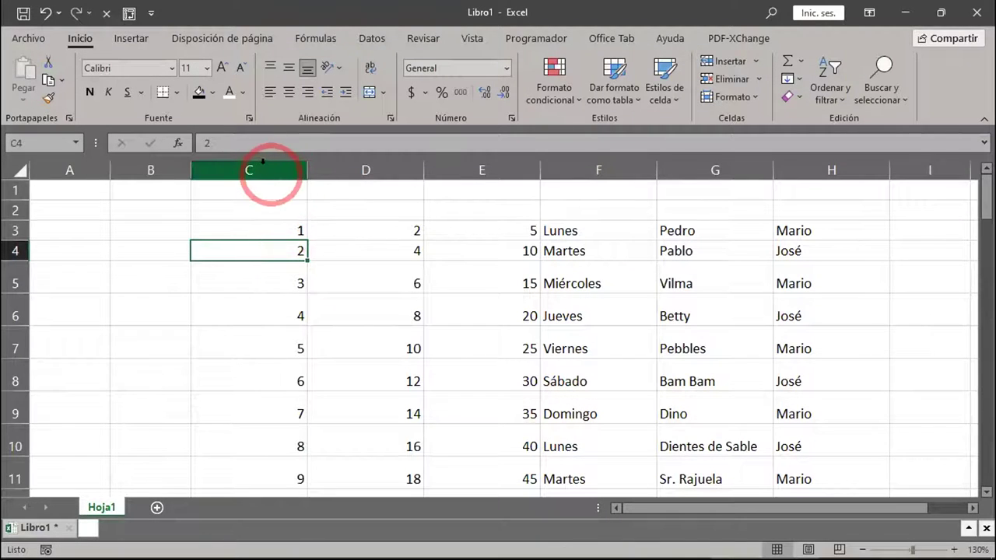
{"action": "left_click", "coordinate": [708, 166]}
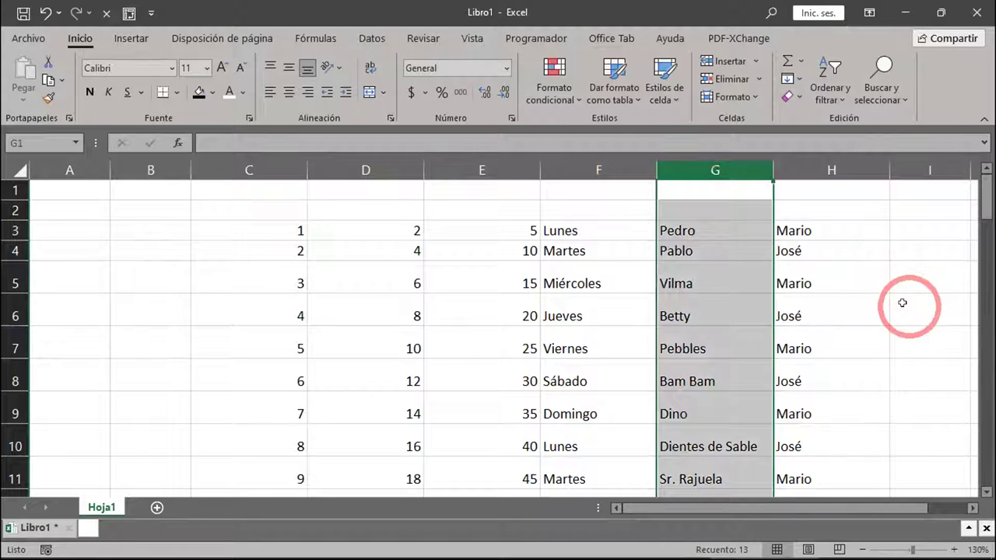
{"action": "left_click", "coordinate": [264, 165], "text": "ctrl"}
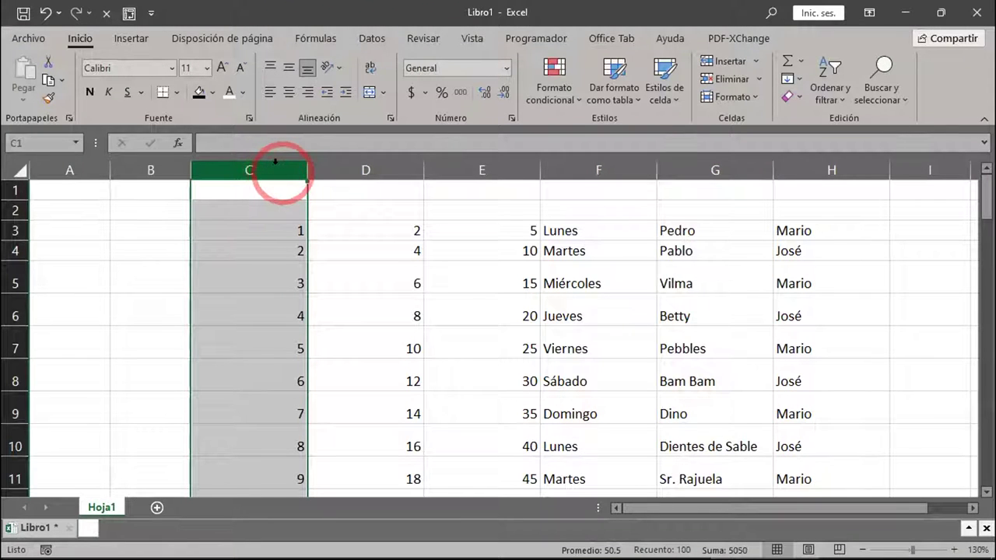
{"action": "left_click_drag", "start_coordinate": [287, 160], "coordinate": [492, 162]}
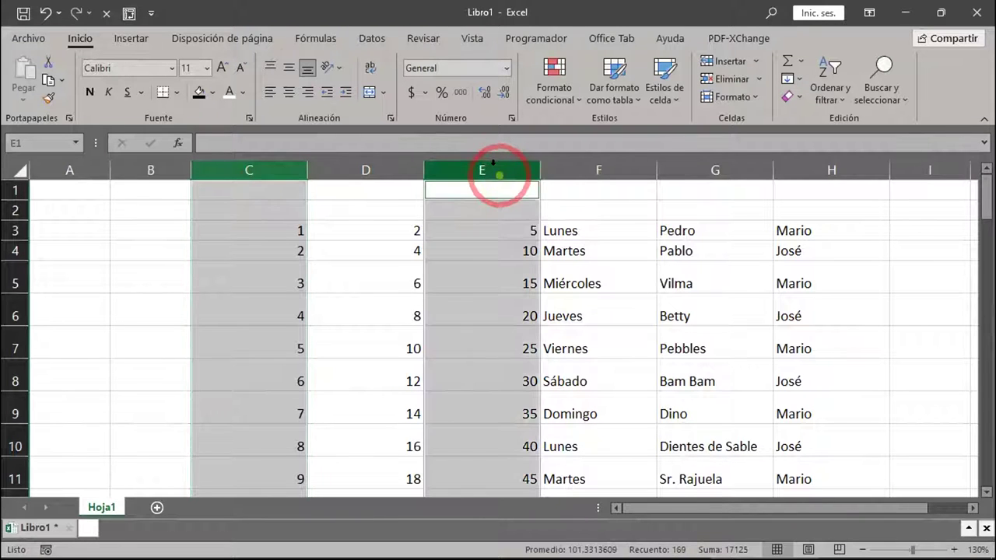
{"action": "left_click", "coordinate": [734, 162], "text": "ctrl"}
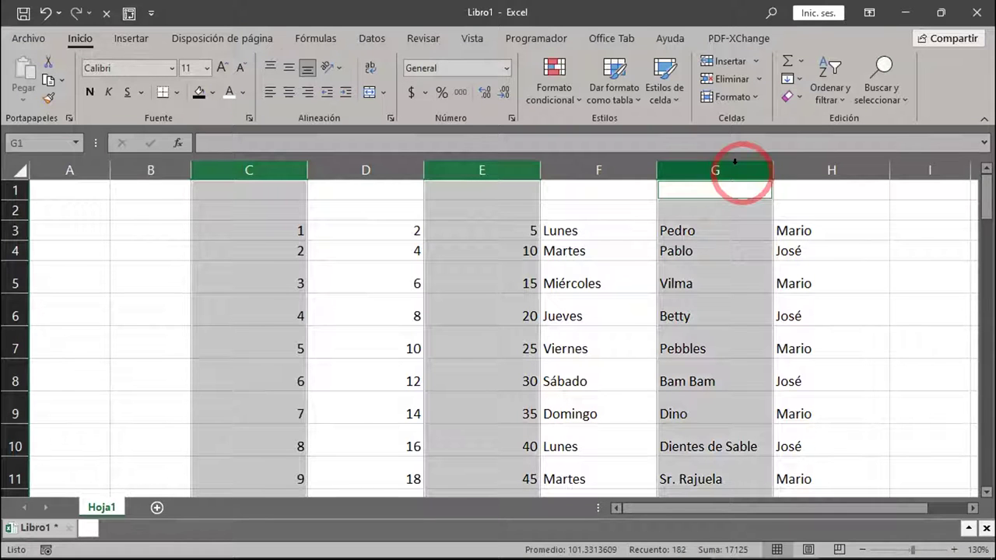
{"action": "left_click", "coordinate": [355, 310]}
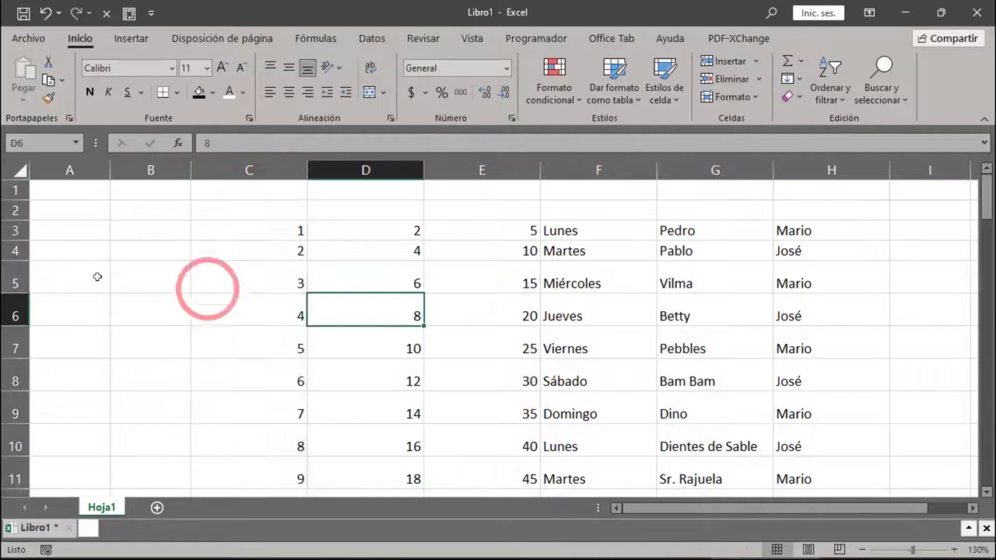
- Select rows 5, 7 and 9 together again, replace that selection with cells E3:E4, and end on cell E5
{"action": "left_click", "coordinate": [10, 274]}
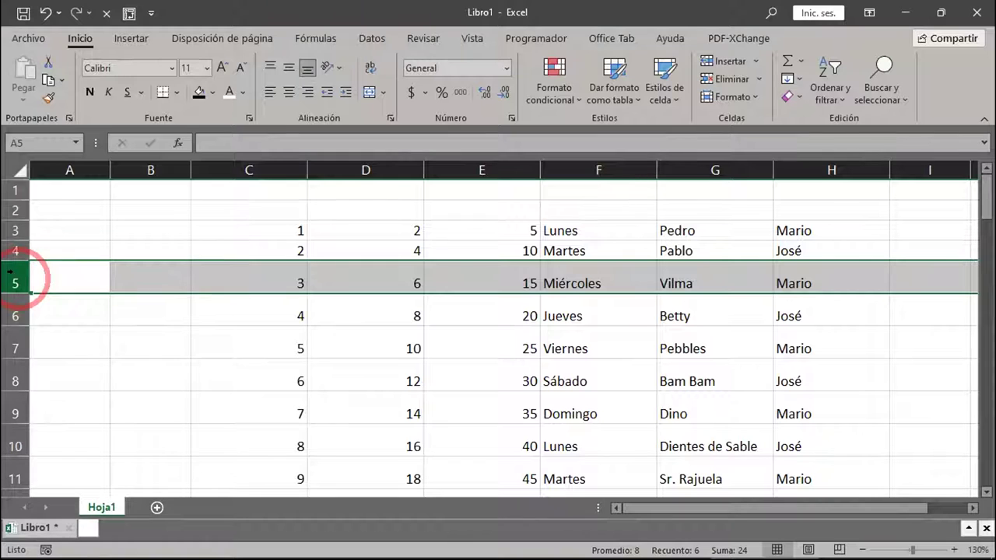
{"action": "left_click", "coordinate": [11, 342], "text": "ctrl"}
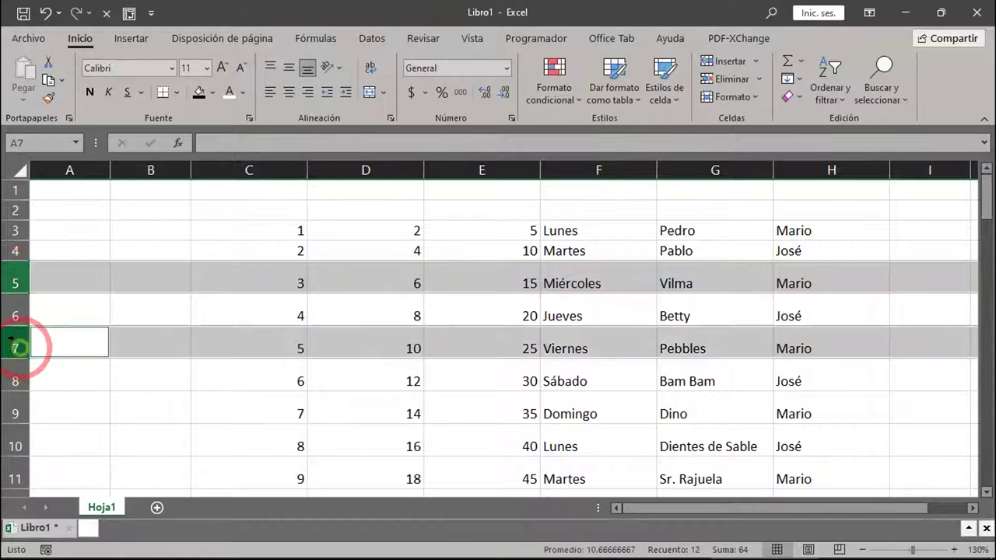
{"action": "left_click", "coordinate": [12, 411], "text": "ctrl"}
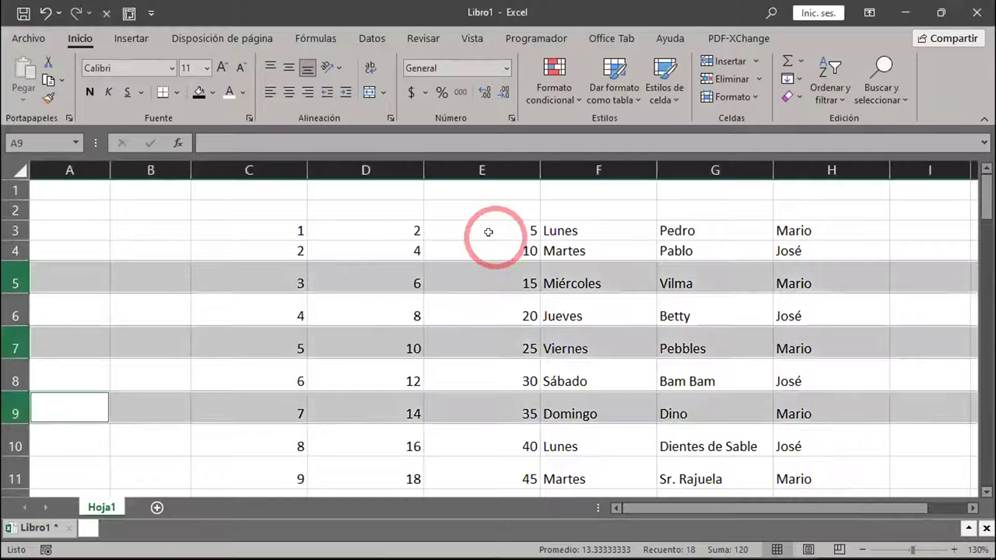
{"action": "left_click_drag", "start_coordinate": [487, 231], "coordinate": [462, 248]}
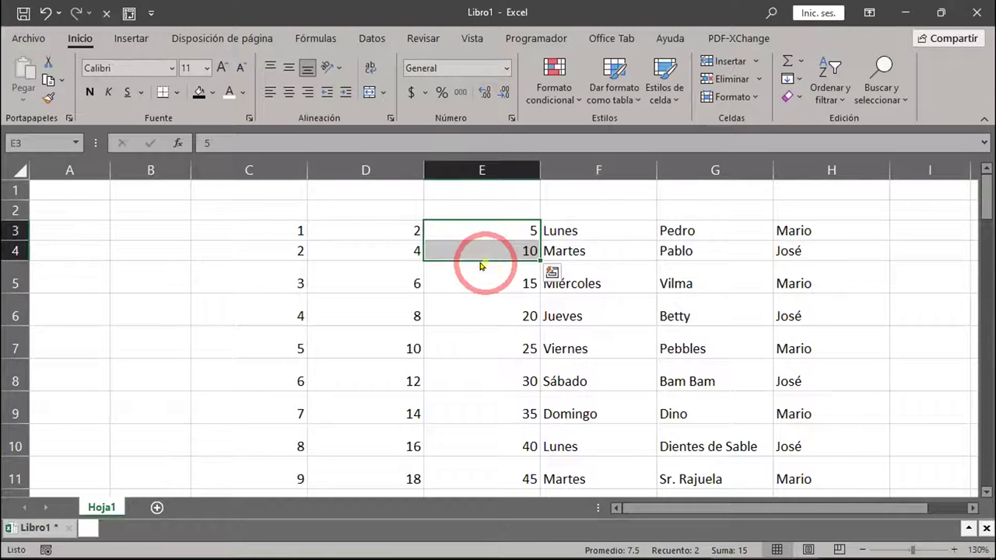
{"action": "left_click", "coordinate": [502, 277]}
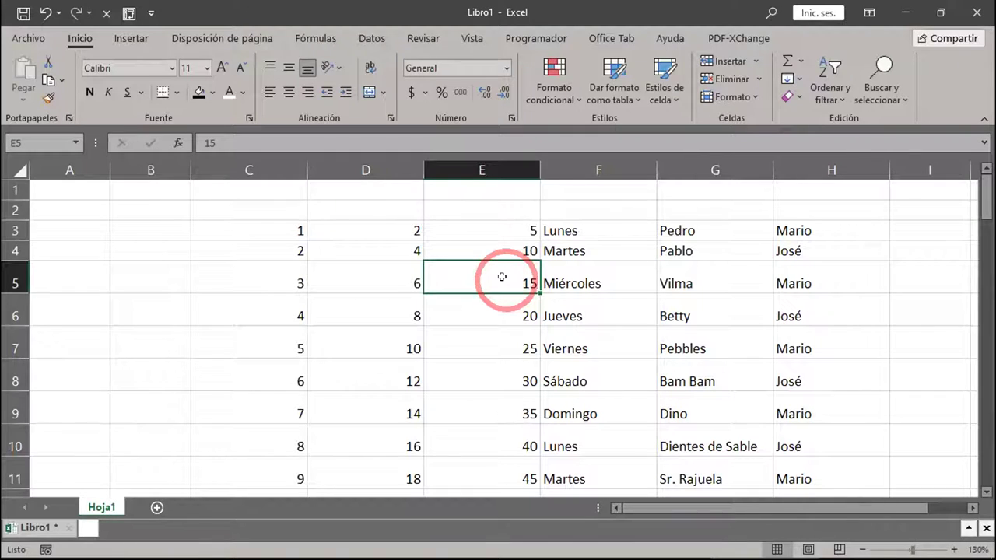
- Select the cells of column D from D1 down to row 230, return to the sheet's start and choose cell E4
{"action": "left_click_drag", "start_coordinate": [357, 195], "coordinate": [380, 235]}
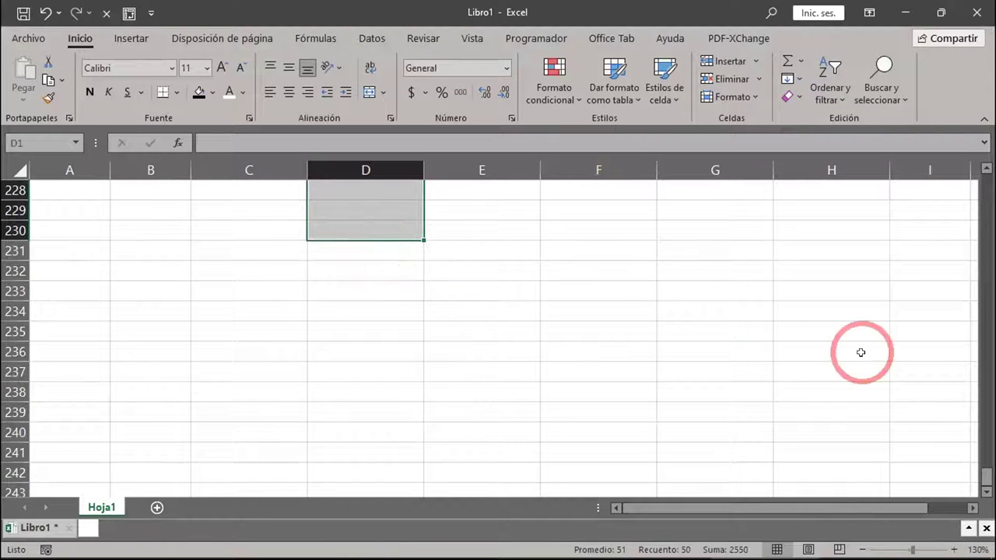
{"action": "left_click_drag", "start_coordinate": [985, 475], "coordinate": [983, 289]}
{"action": "left_click_drag", "start_coordinate": [976, 207], "coordinate": [970, 147]}
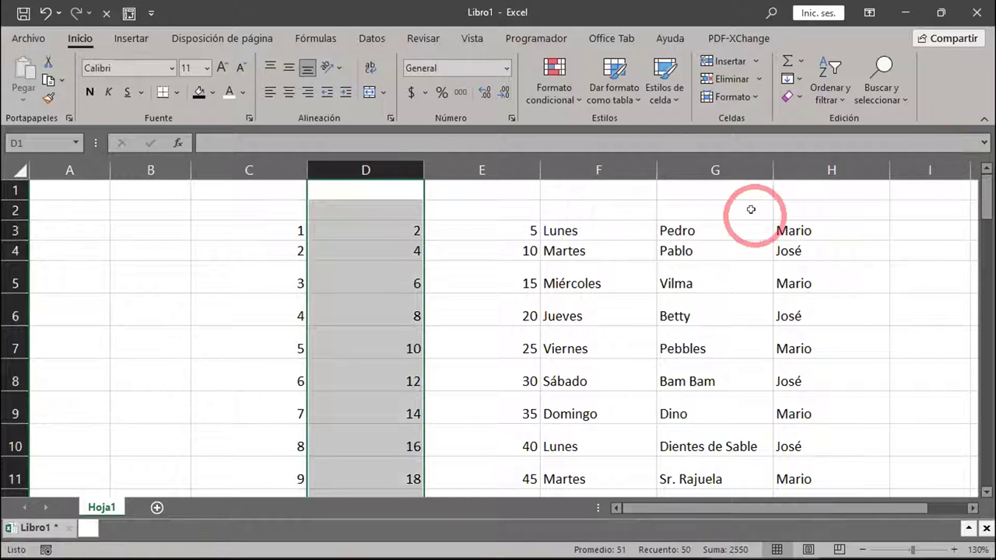
{"action": "left_click", "coordinate": [483, 251]}
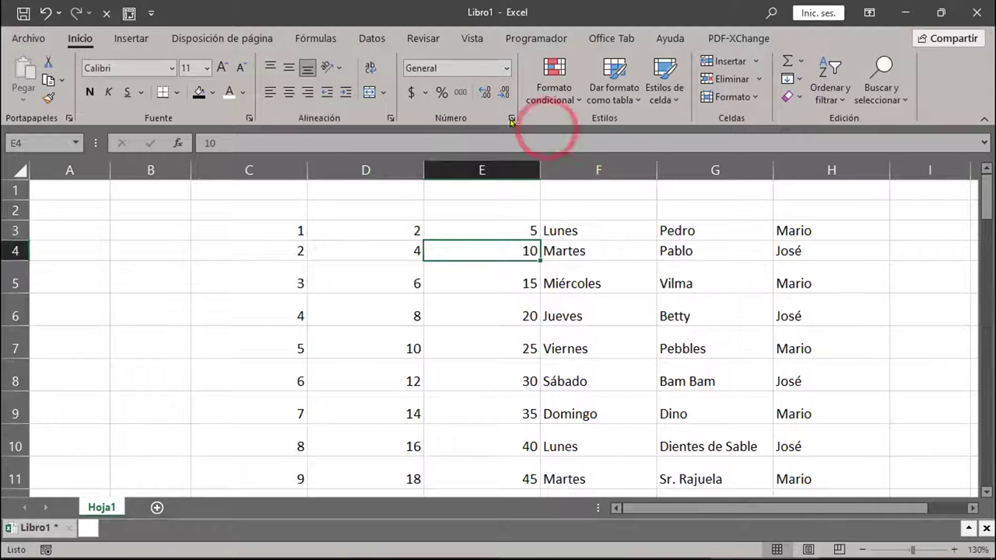
- Delete the entire column D containing the series that counts by twos, keeping the column that takes its place selected
{"action": "right_click", "coordinate": [382, 171]}
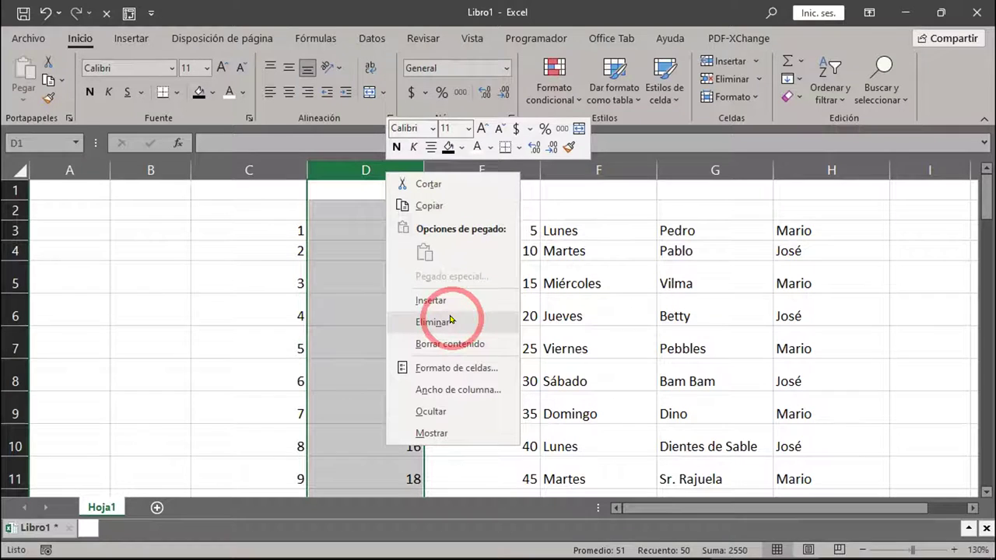
{"action": "left_click", "coordinate": [450, 319]}
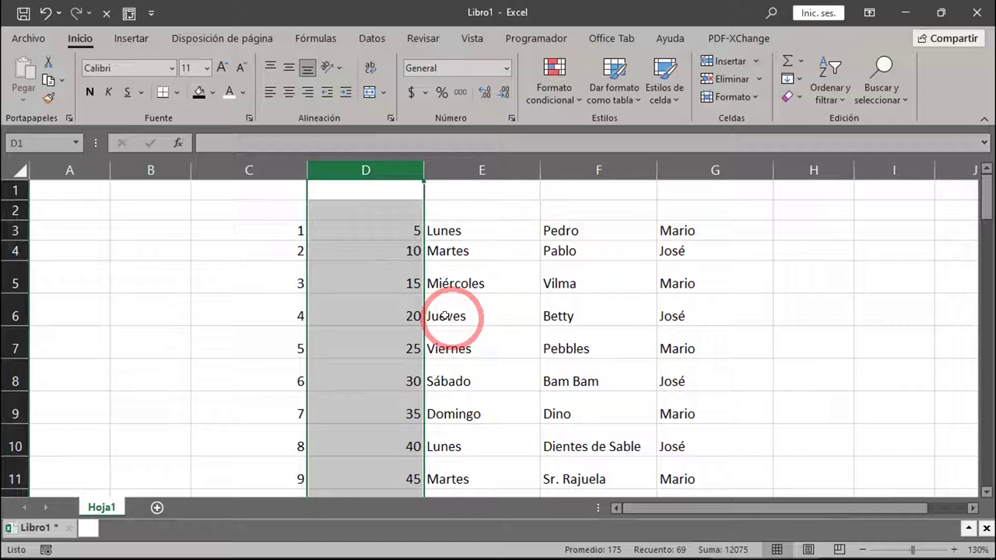
{"action": "left_click", "coordinate": [483, 167], "text": "ctrl"}
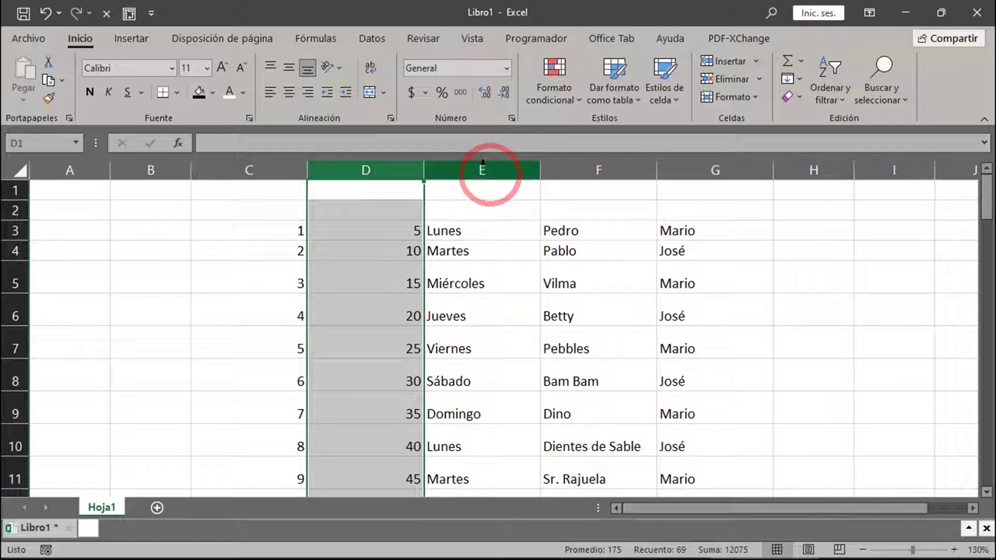
{"action": "left_click_drag", "start_coordinate": [482, 165], "coordinate": [774, 181]}
{"action": "left_click", "coordinate": [371, 169]}
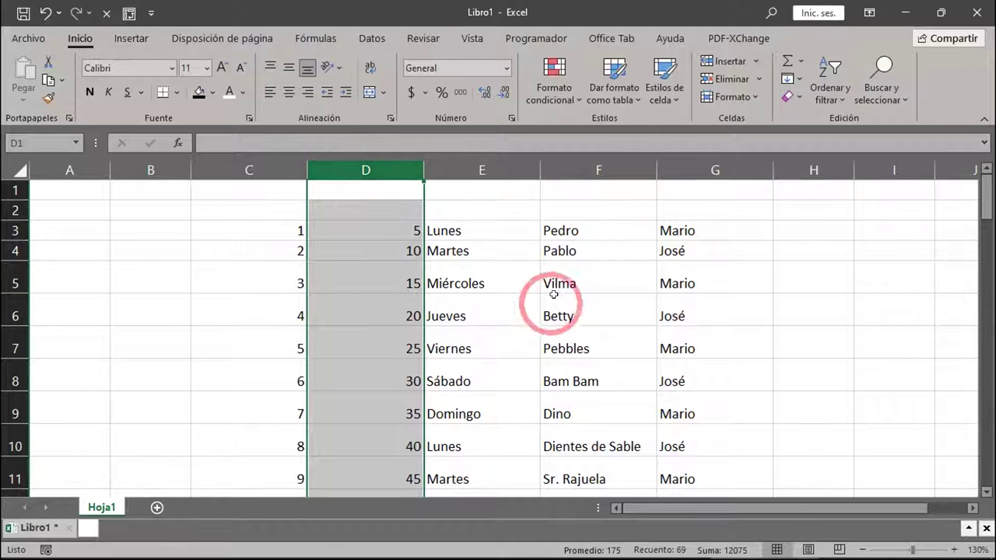
- Delete entire rows 5 to 7 from the sheet so the rows beneath them move up
{"action": "left_click", "coordinate": [629, 294]}
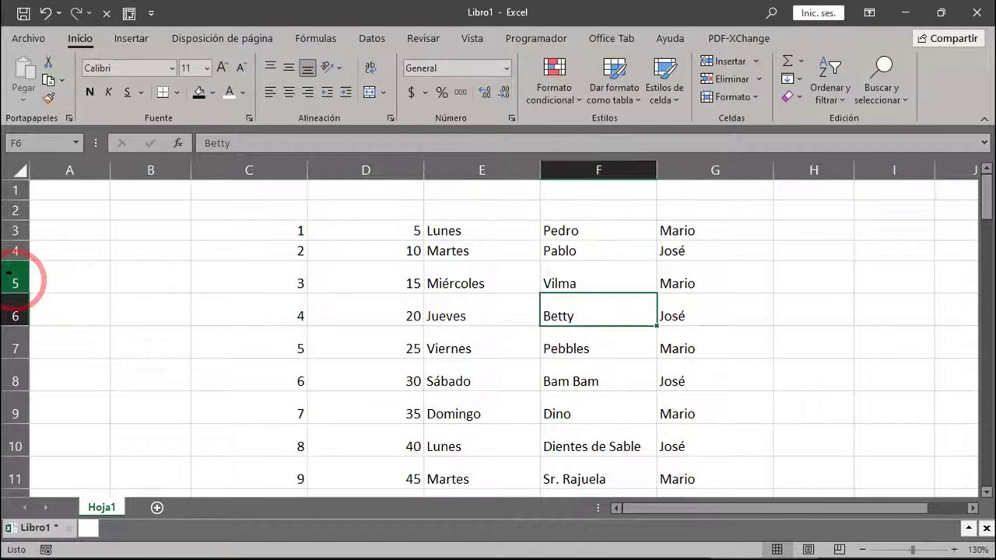
{"action": "left_click_drag", "start_coordinate": [9, 273], "coordinate": [8, 344]}
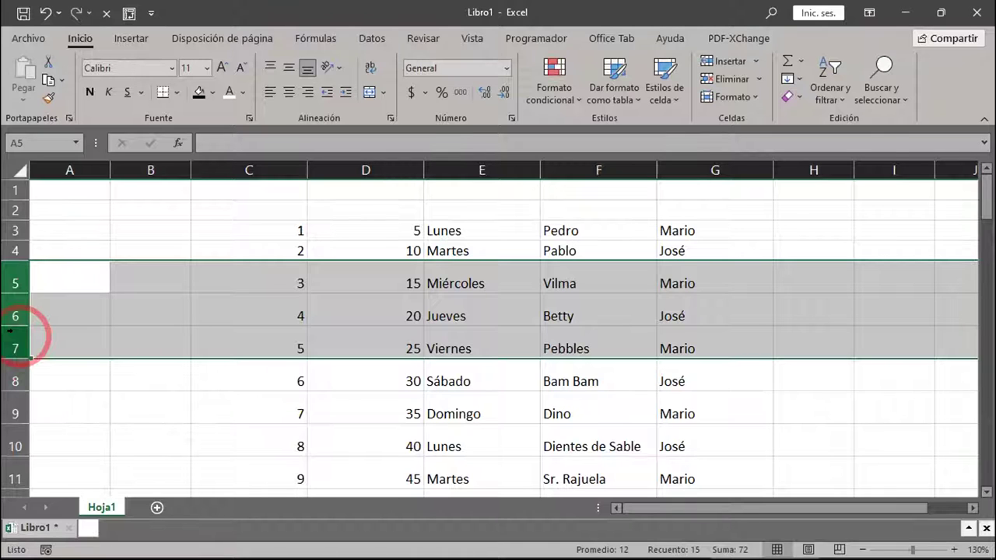
{"action": "right_click", "coordinate": [13, 333]}
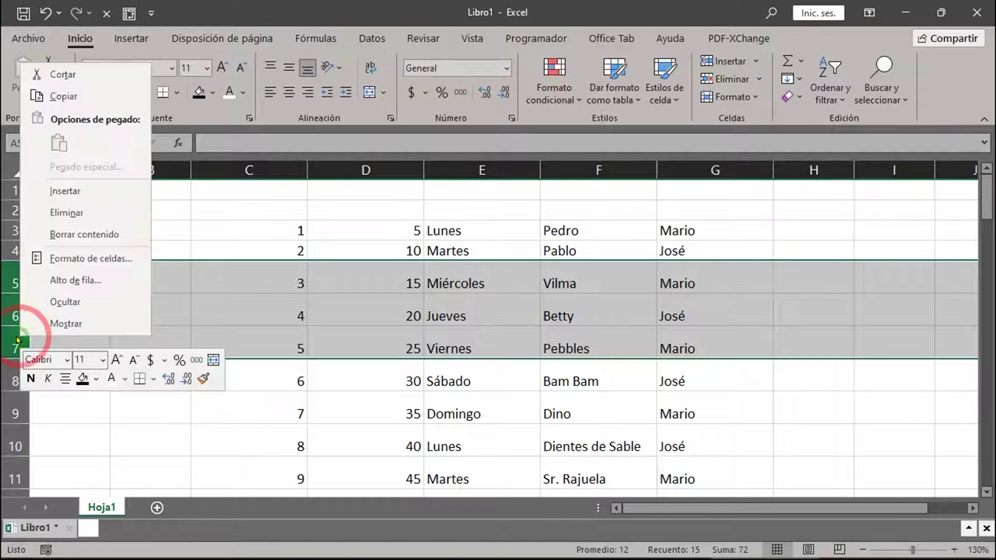
{"action": "left_click", "coordinate": [46, 210]}
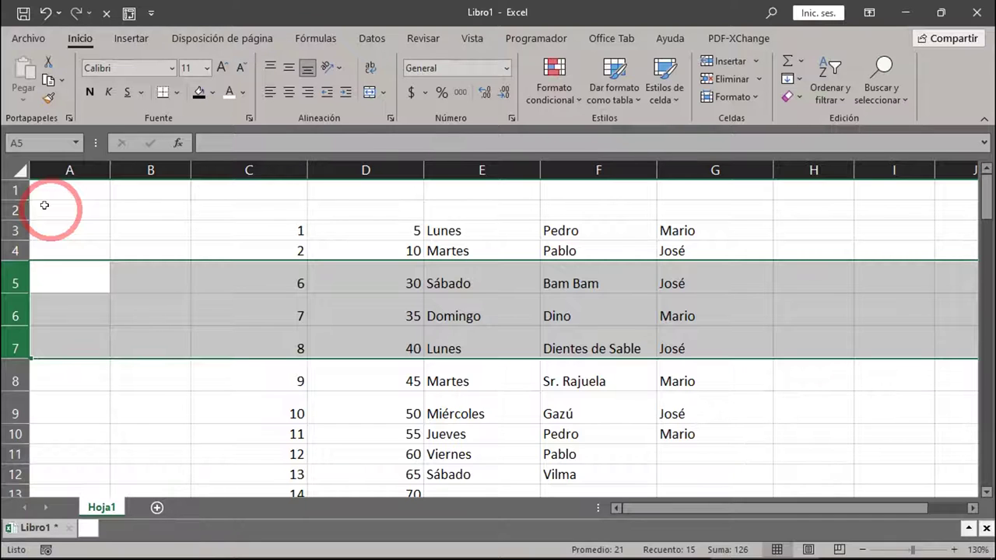
- Insert two blank columns before column D by selecting columns D and E as the insertion range
{"action": "left_click", "coordinate": [378, 247]}
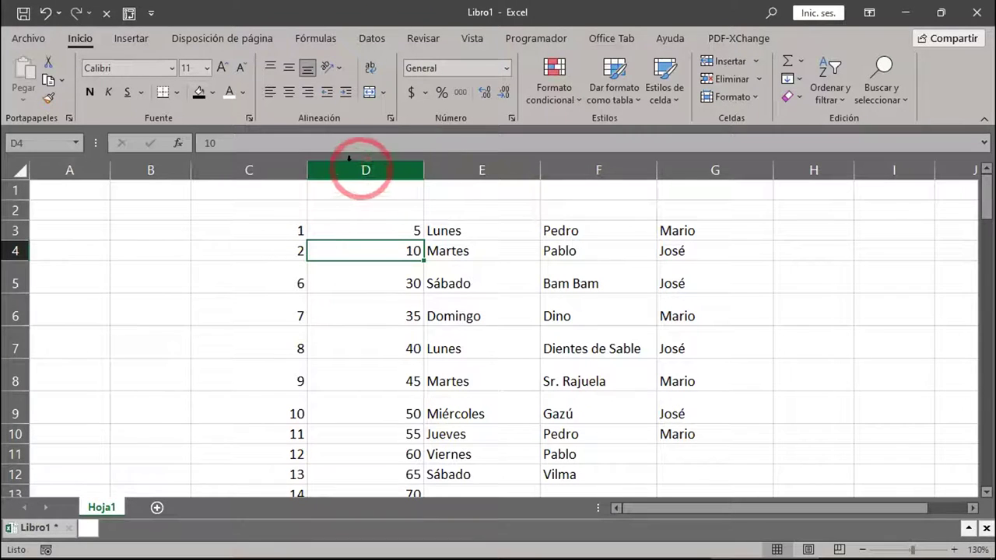
{"action": "left_click_drag", "start_coordinate": [358, 165], "coordinate": [476, 158]}
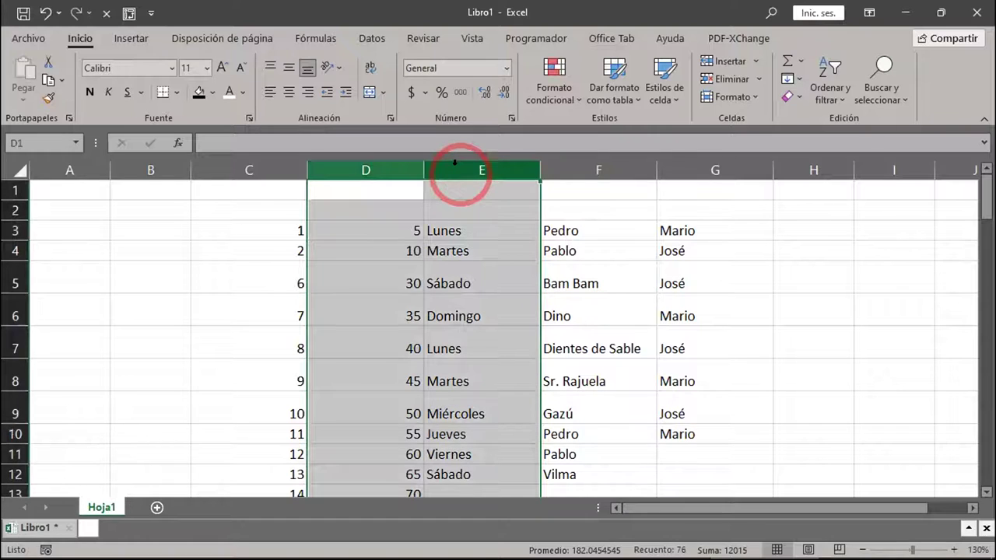
{"action": "right_click", "coordinate": [455, 163]}
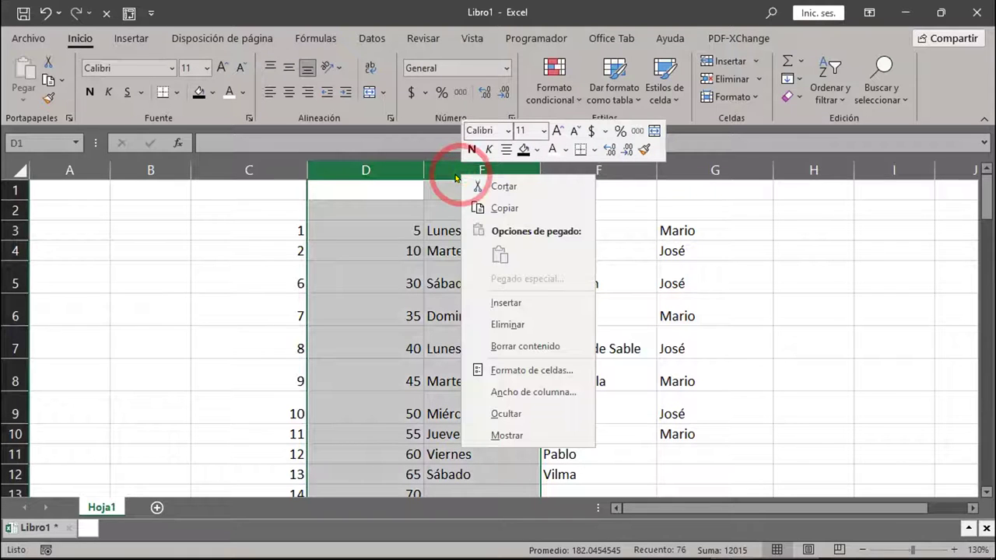
{"action": "left_click", "coordinate": [524, 305]}
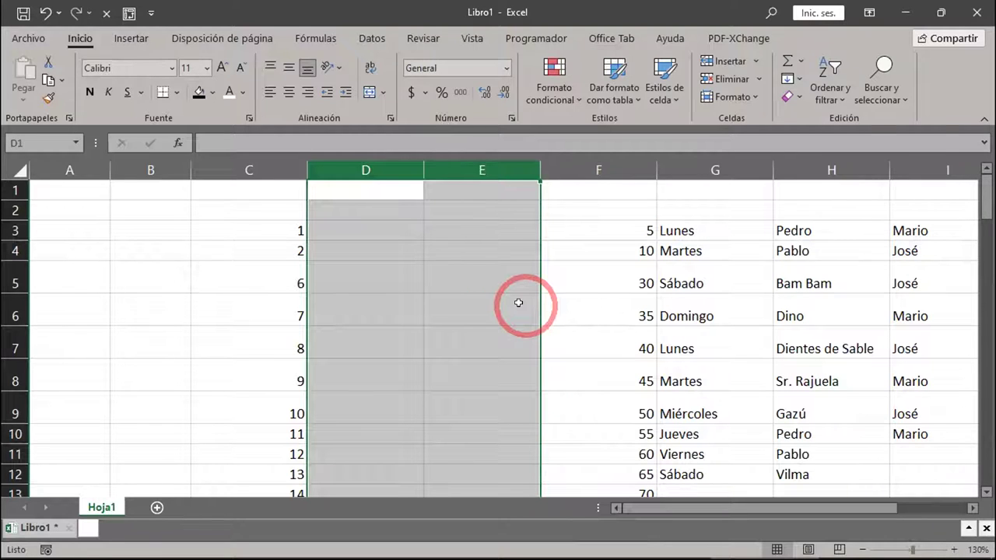
- Insert two blank rows above row 6, using rows 6 and 7 as the insertion range
{"action": "left_click", "coordinate": [518, 303]}
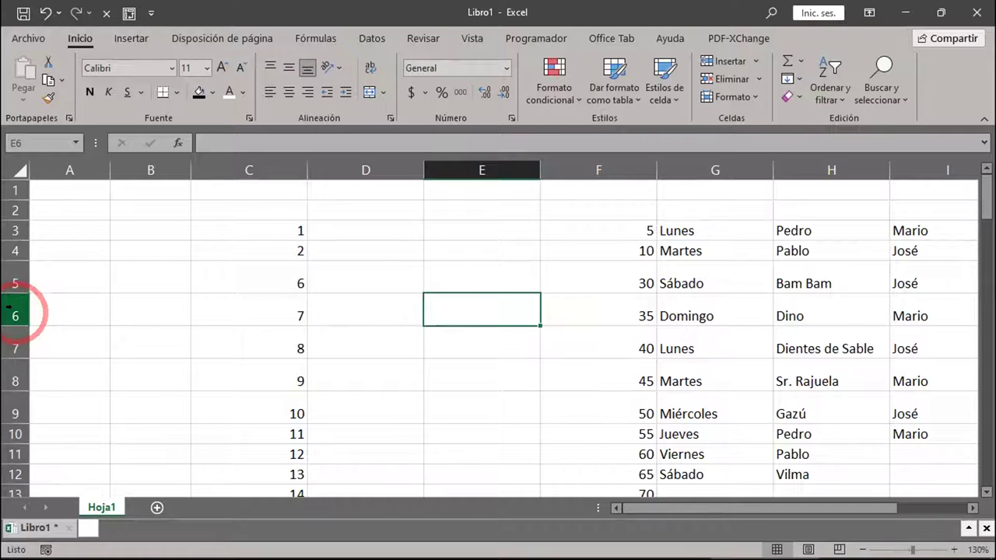
{"action": "left_click_drag", "start_coordinate": [11, 307], "coordinate": [12, 330]}
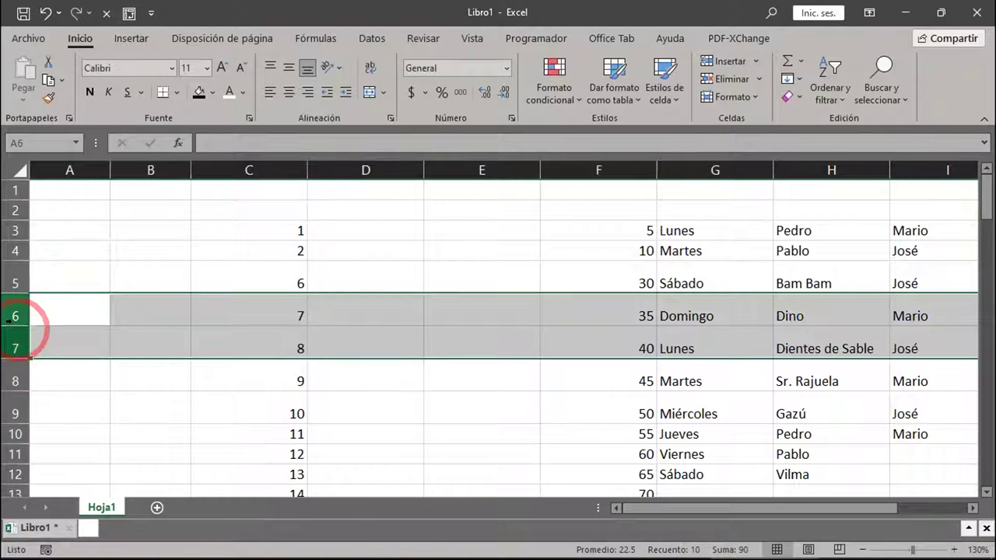
{"action": "right_click", "coordinate": [17, 343]}
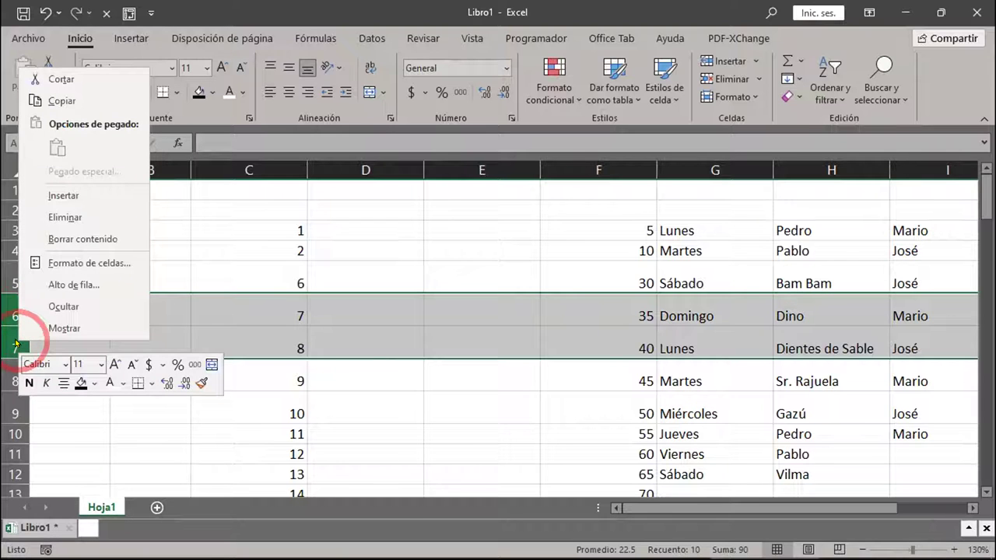
{"action": "left_click", "coordinate": [93, 198]}
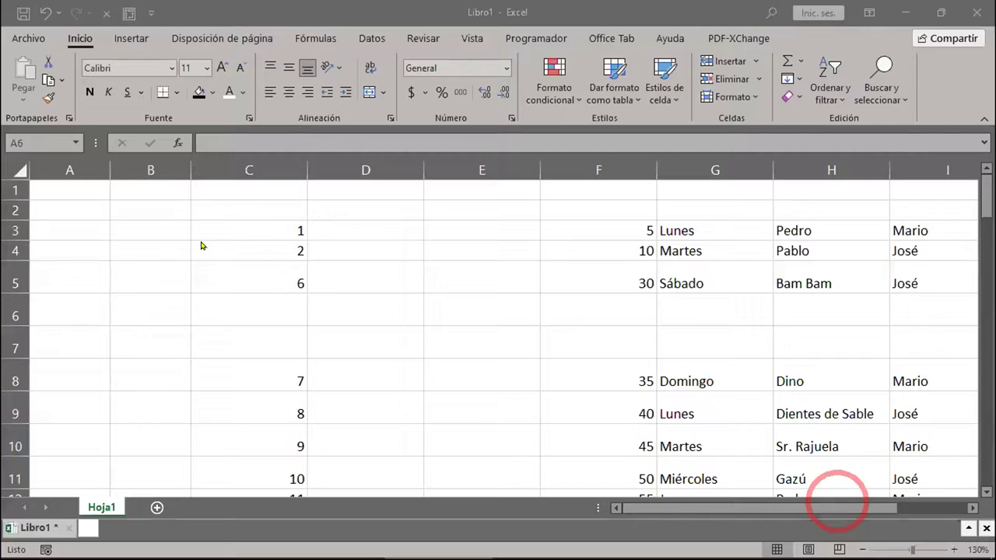
- Select the data block from C3 down to row 20, then clear the selection by choosing cell D13
{"action": "left_click", "coordinate": [228, 222]}
{"action": "left_click_drag", "start_coordinate": [296, 240], "coordinate": [887, 474]}
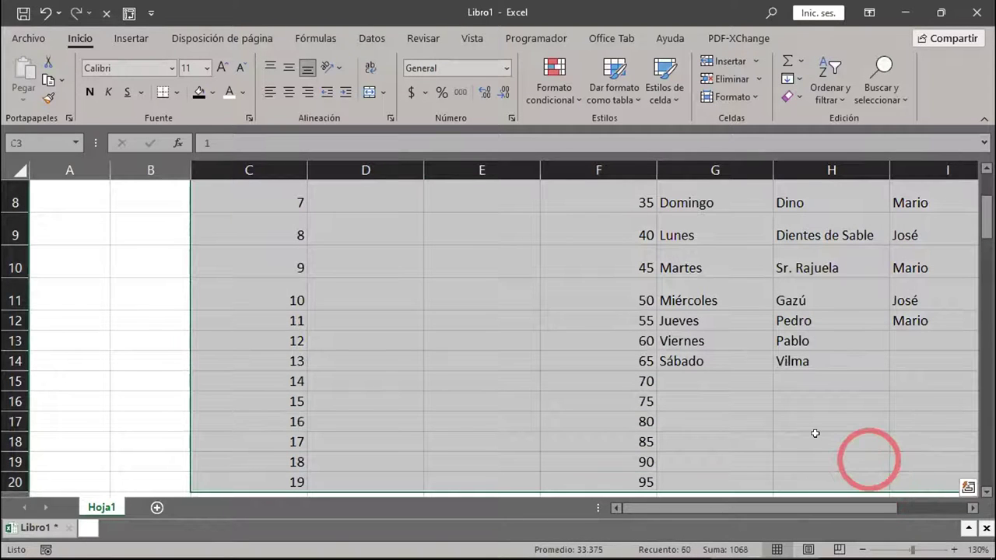
{"action": "left_click", "coordinate": [417, 330]}
{"action": "scroll", "coordinate": [556, 356], "scroll_direction": "up", "scroll_amount": 3}
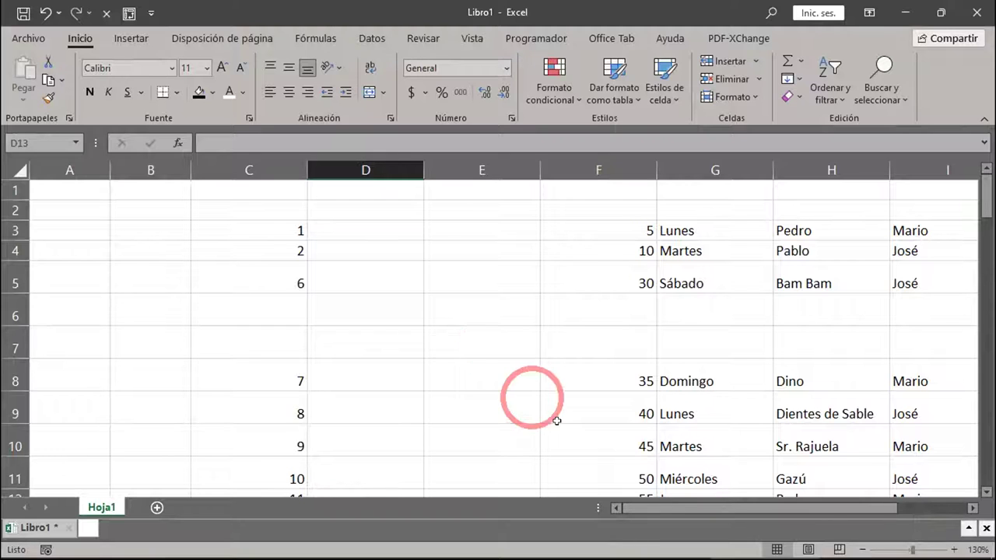
- Select the data block F3:I5 and move it to the empty cells K3:N5
{"action": "left_click_drag", "start_coordinate": [700, 511], "coordinate": [772, 515]}
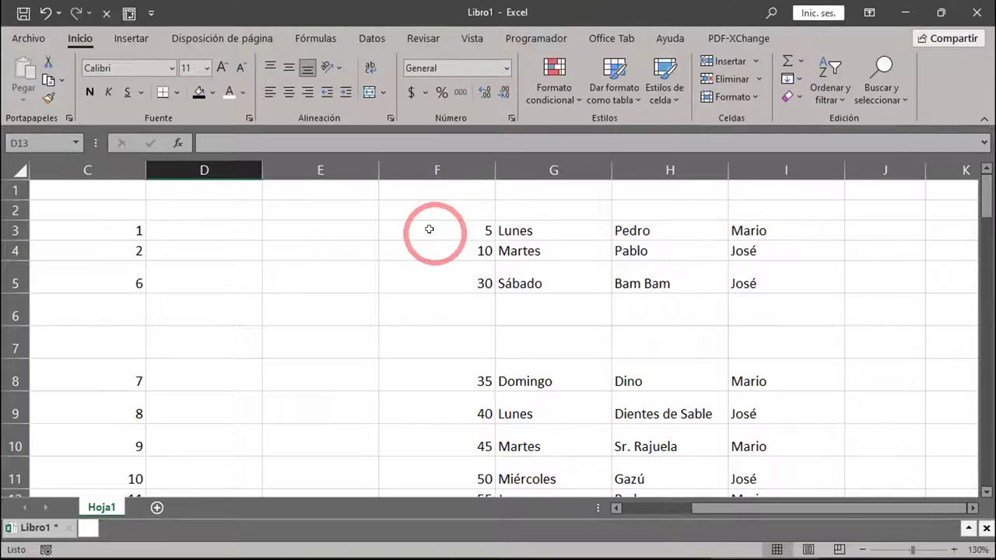
{"action": "left_click_drag", "start_coordinate": [429, 229], "coordinate": [805, 265]}
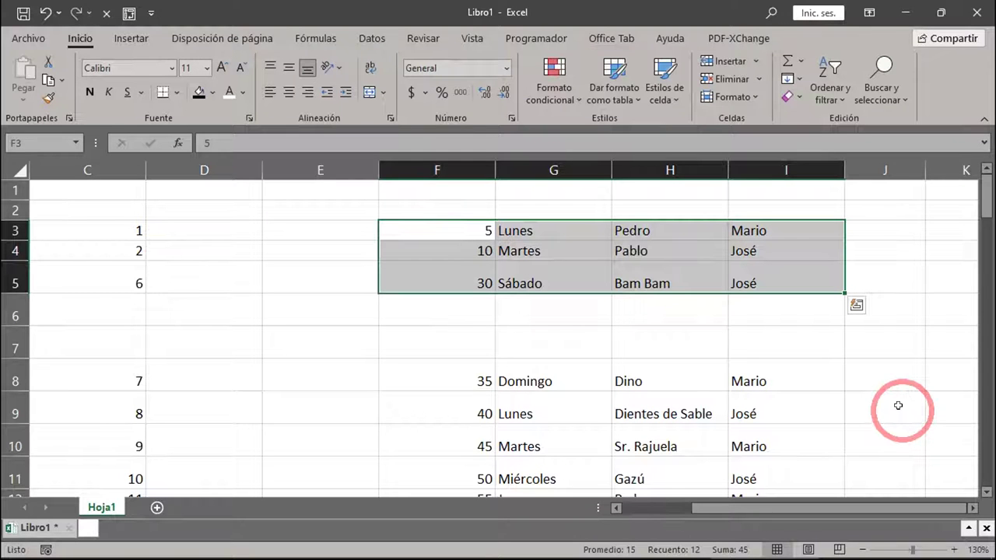
{"action": "key", "text": "Escape"}
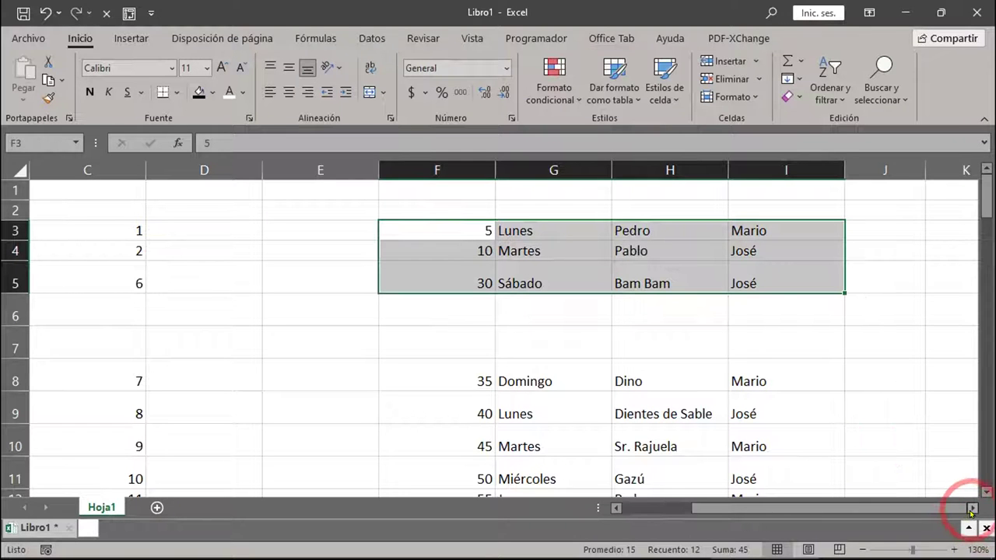
{"action": "left_click", "coordinate": [972, 507]}
{"action": "left_click", "coordinate": [972, 507]}
{"action": "left_click", "coordinate": [972, 507]}
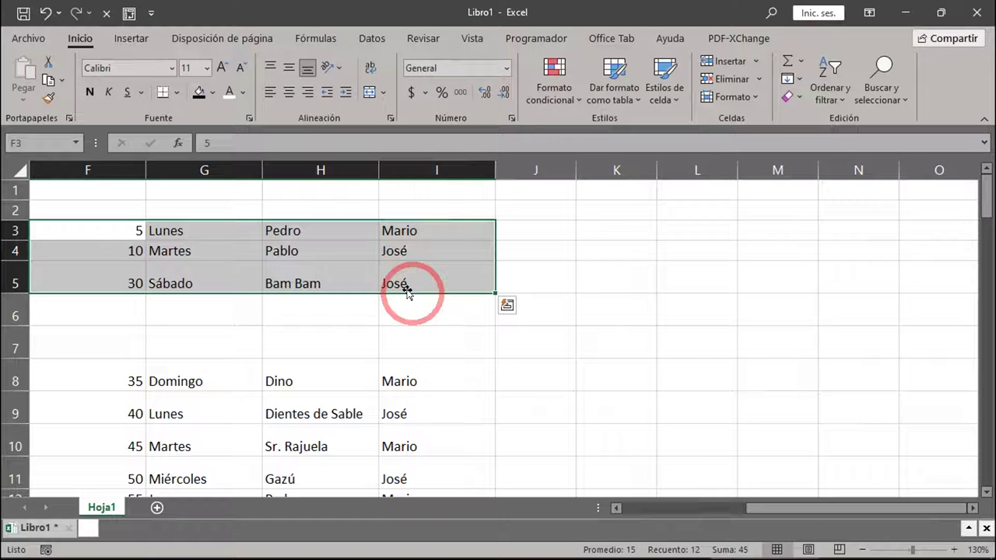
{"action": "left_click_drag", "start_coordinate": [763, 509], "coordinate": [708, 507]}
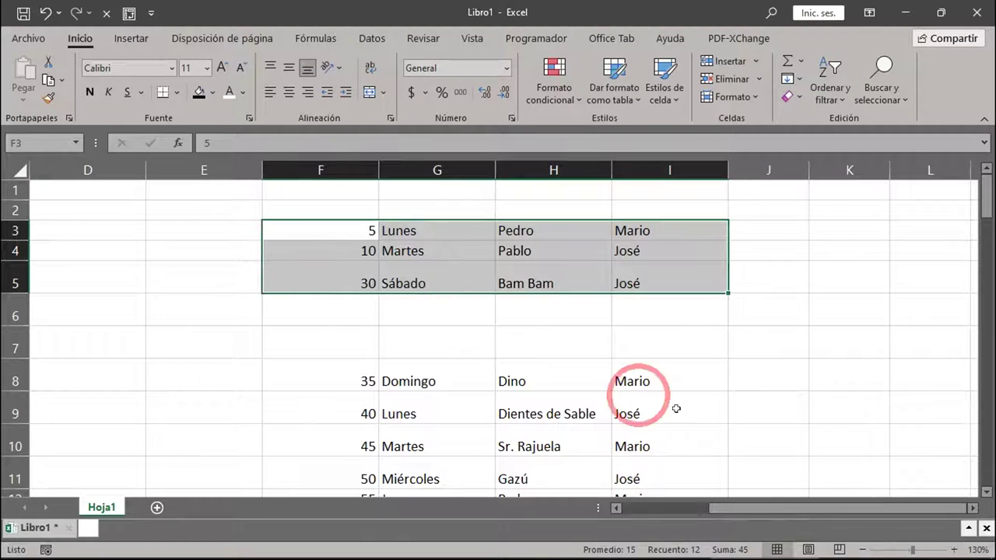
{"action": "left_click", "coordinate": [972, 509]}
{"action": "left_click", "coordinate": [973, 508]}
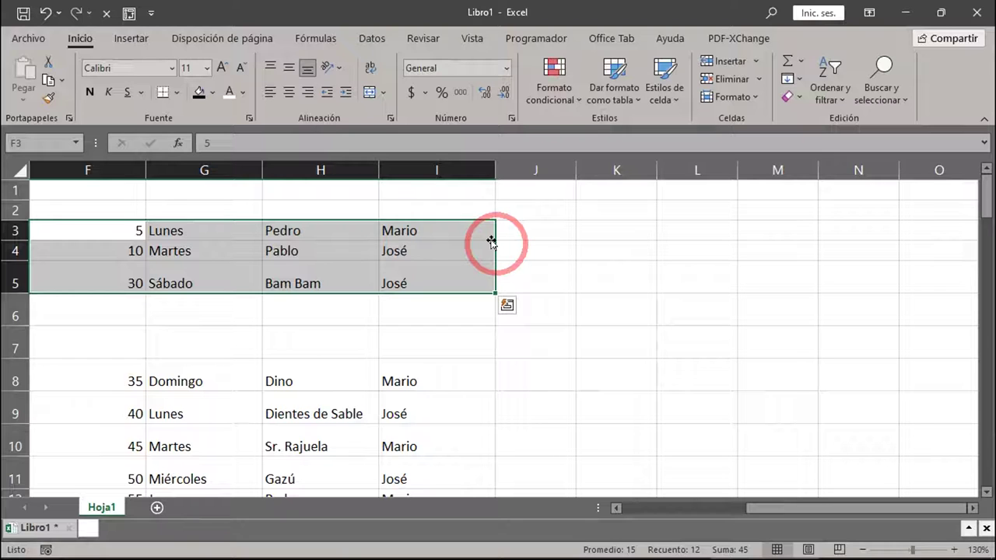
{"action": "left_click_drag", "start_coordinate": [491, 242], "coordinate": [853, 249]}
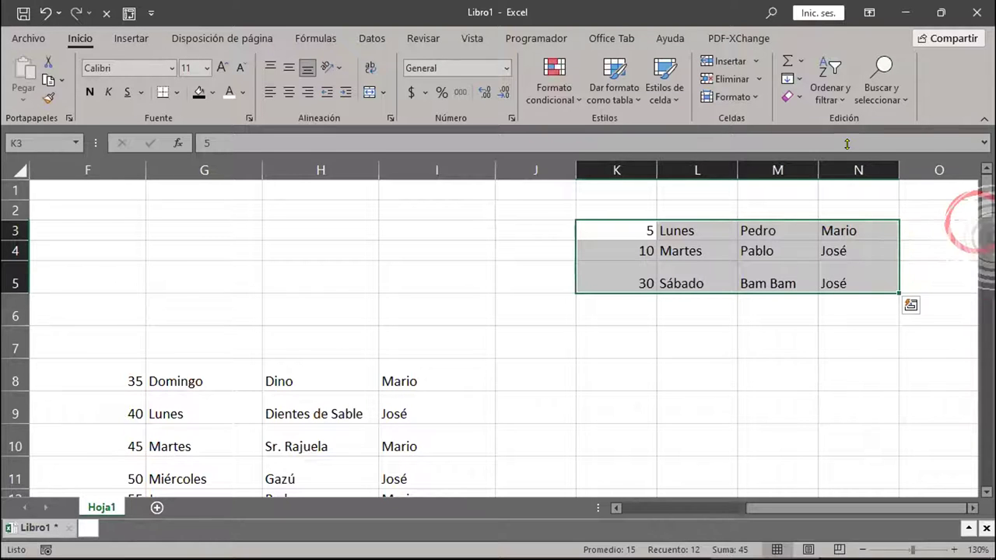
- Try twice to move the K3:N5 block back toward the empty cells on rows 3 to 5 in columns F to I
{"action": "left_click_drag", "start_coordinate": [567, 243], "coordinate": [189, 249]}
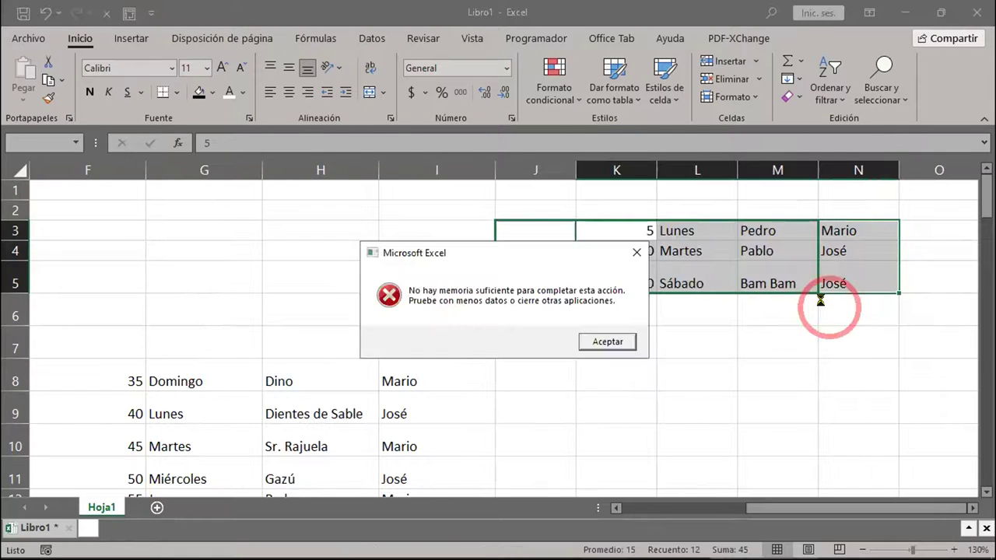
{"action": "left_click", "coordinate": [643, 260]}
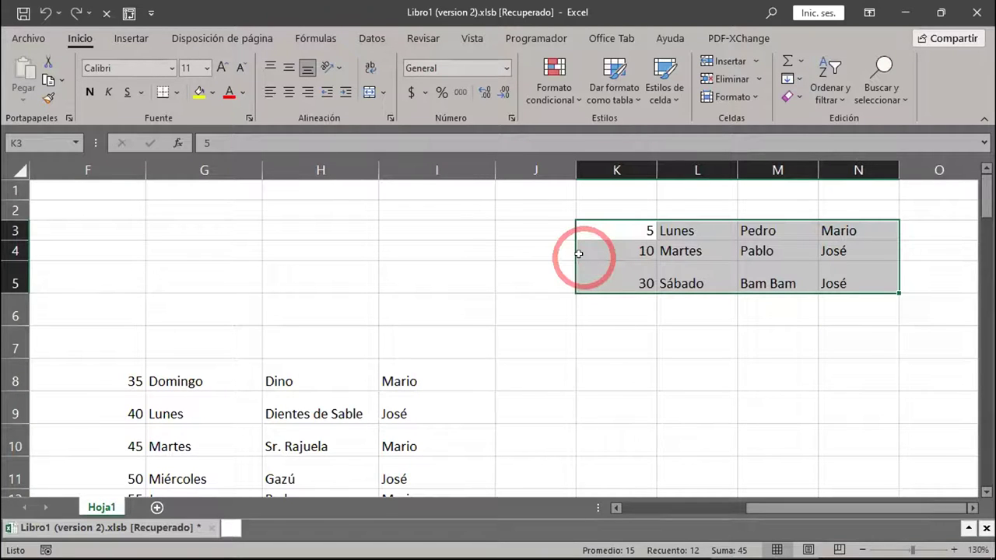
{"action": "left_click", "coordinate": [683, 368]}
{"action": "left_click_drag", "start_coordinate": [604, 225], "coordinate": [853, 277]}
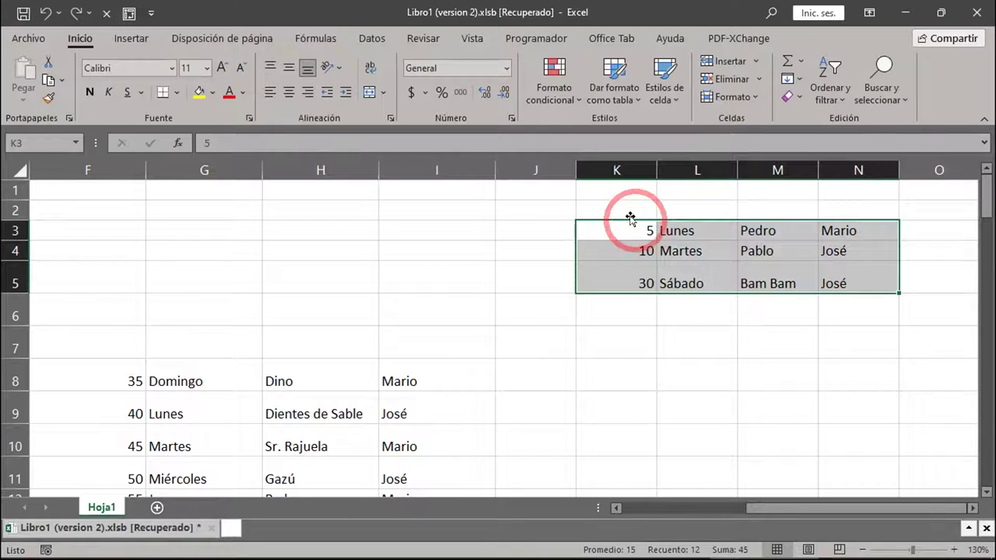
{"action": "left_click_drag", "start_coordinate": [629, 215], "coordinate": [340, 243]}
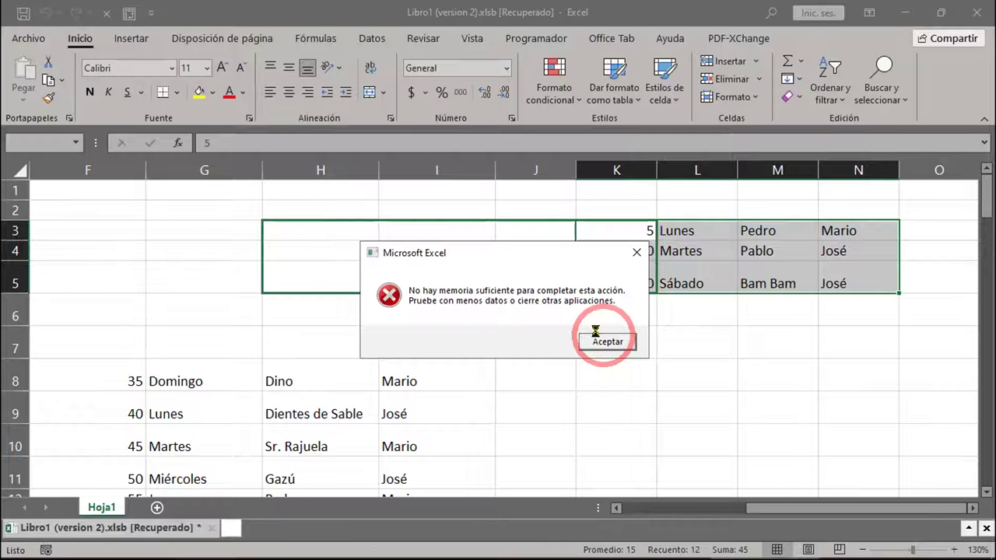
{"action": "key", "text": "Return"}
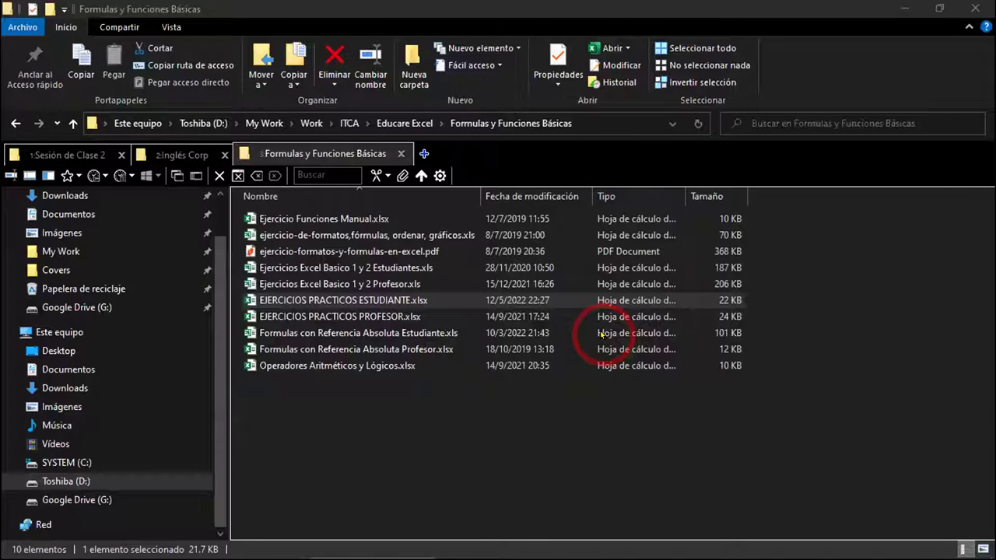
- Restart Excel, open the recovered workbook Libro1 (version 2).xlsb and close the document recovery list
{"action": "mouse_move", "coordinate": [480, 555]}
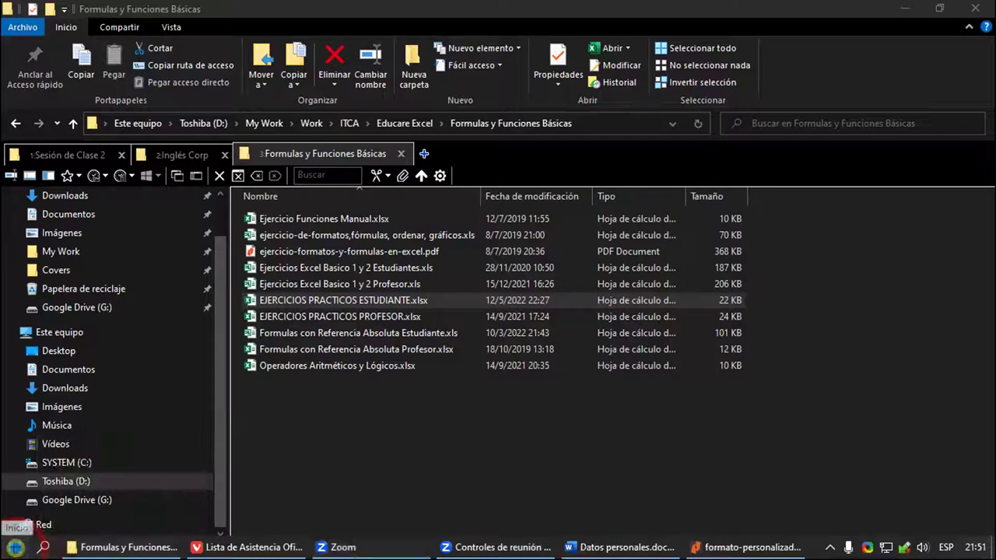
{"action": "left_click", "coordinate": [15, 545]}
{"action": "left_click", "coordinate": [367, 222]}
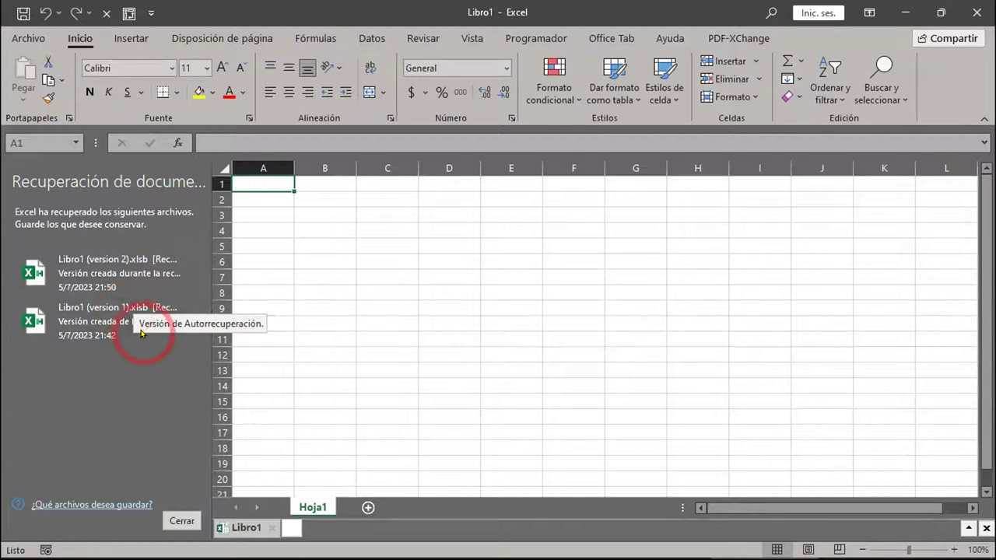
{"action": "left_click", "coordinate": [103, 259]}
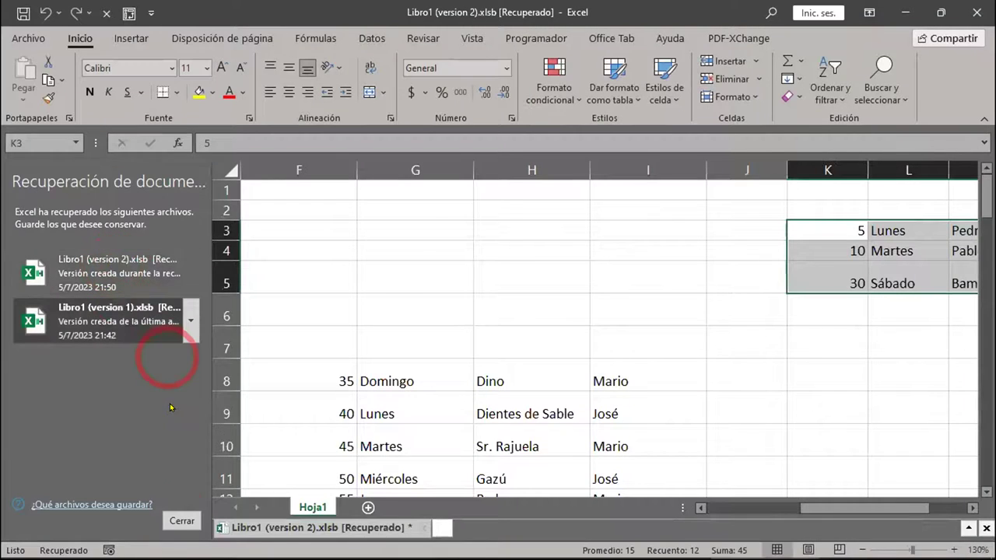
{"action": "left_click", "coordinate": [183, 521]}
{"action": "left_click", "coordinate": [408, 241]}
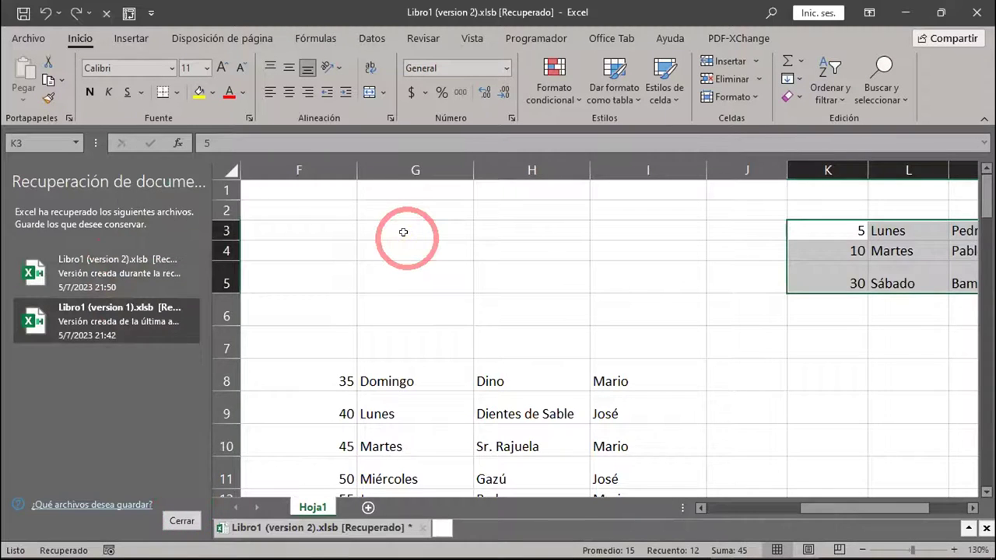
{"action": "scroll", "coordinate": [594, 335], "scroll_direction": "down", "scroll_amount": 2}
{"action": "scroll", "coordinate": [593, 342], "scroll_direction": "up", "scroll_amount": 2}
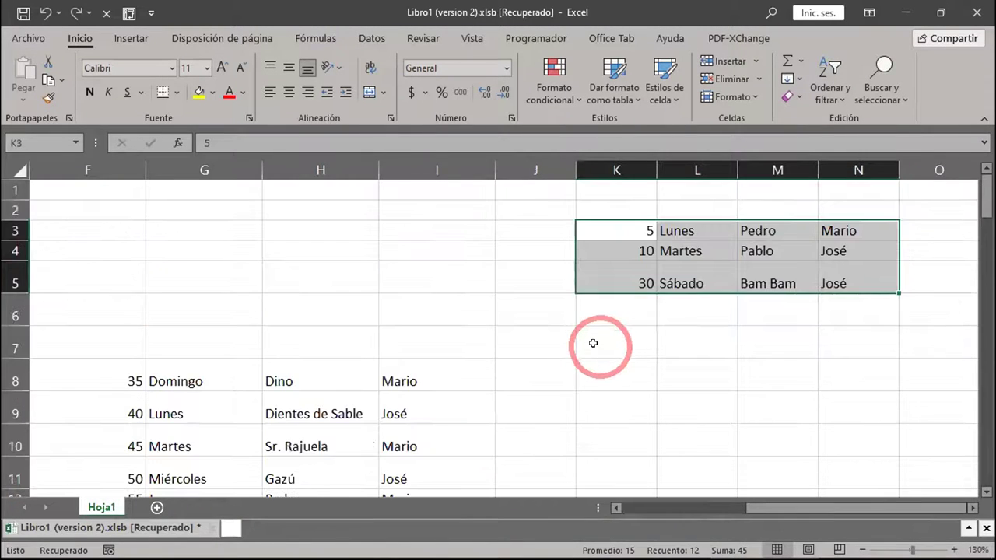
- Choose cell K7, select the block K3:N5, open its Quick Analysis options and reselect the same block
{"action": "left_click", "coordinate": [603, 343]}
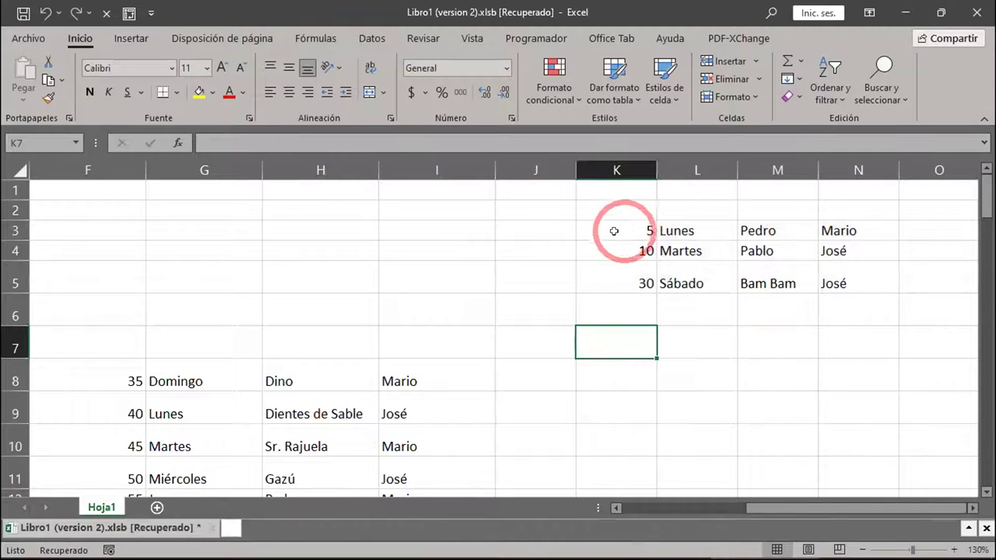
{"action": "left_click_drag", "start_coordinate": [621, 222], "coordinate": [845, 274]}
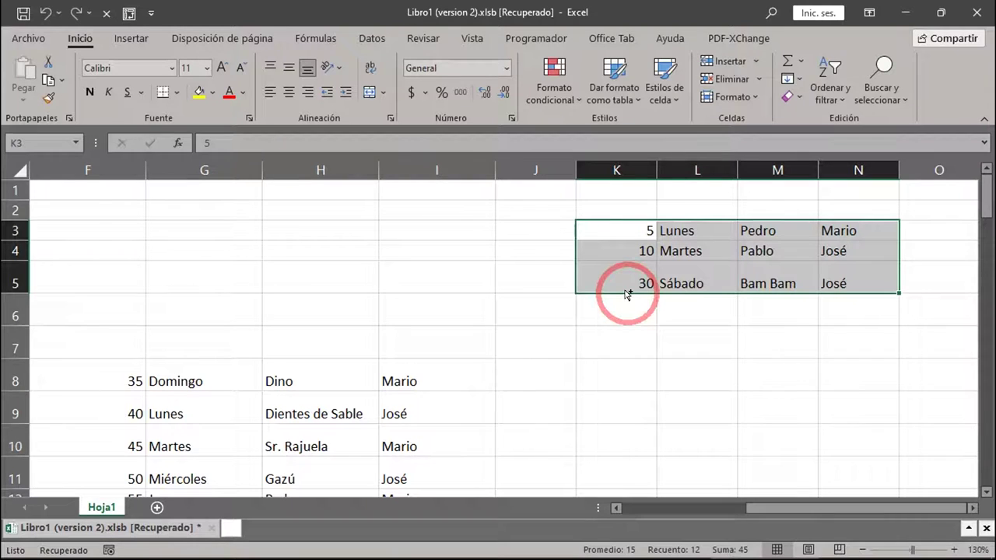
{"action": "key", "text": "ctrl+q"}
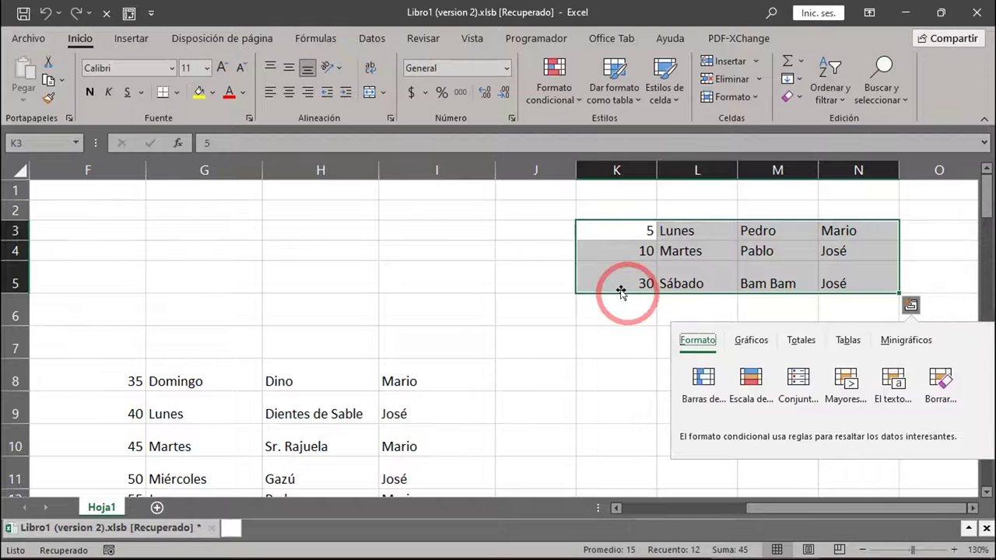
{"action": "left_click_drag", "start_coordinate": [633, 229], "coordinate": [840, 279]}
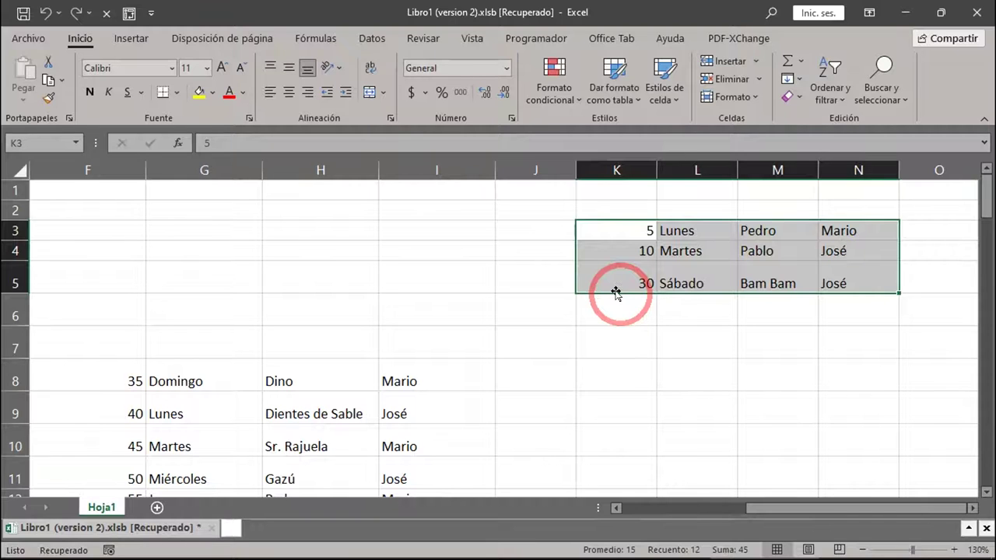
- Check the Quick Analysis options for block K3:N5 and try to move the block down to K5:N7
{"action": "key", "text": "ctrl+q"}
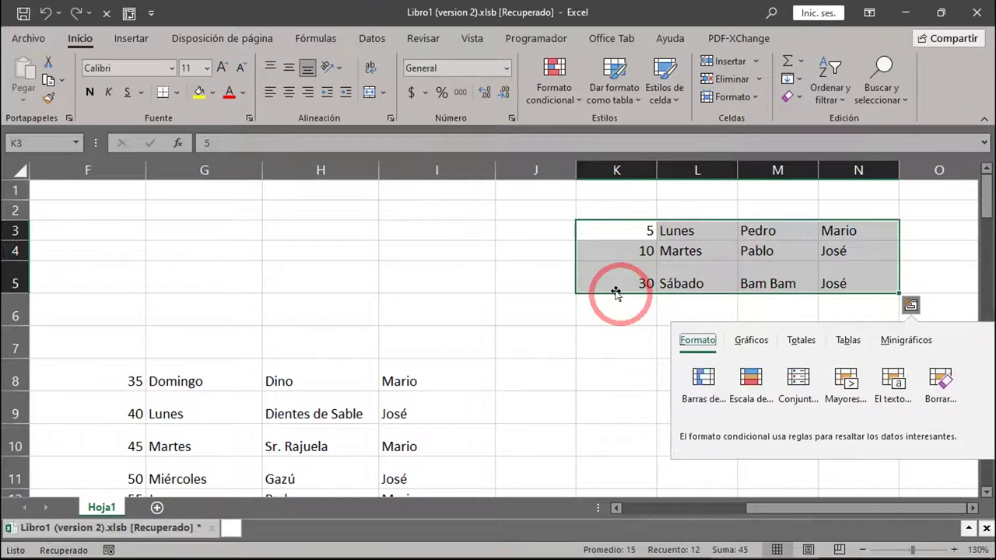
{"action": "left_click_drag", "start_coordinate": [612, 226], "coordinate": [852, 269]}
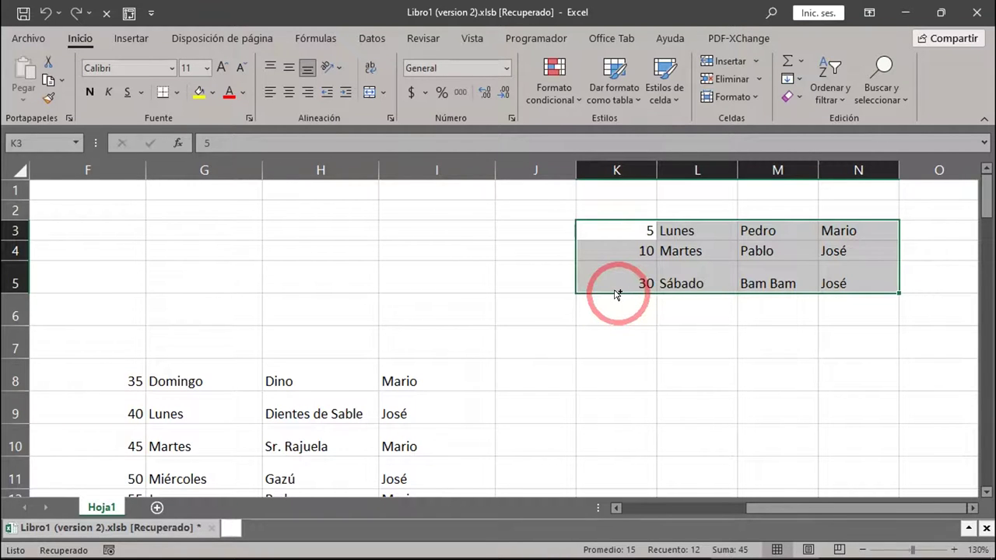
{"action": "key", "text": "ctrl+q"}
{"action": "left_click_drag", "start_coordinate": [611, 231], "coordinate": [879, 285]}
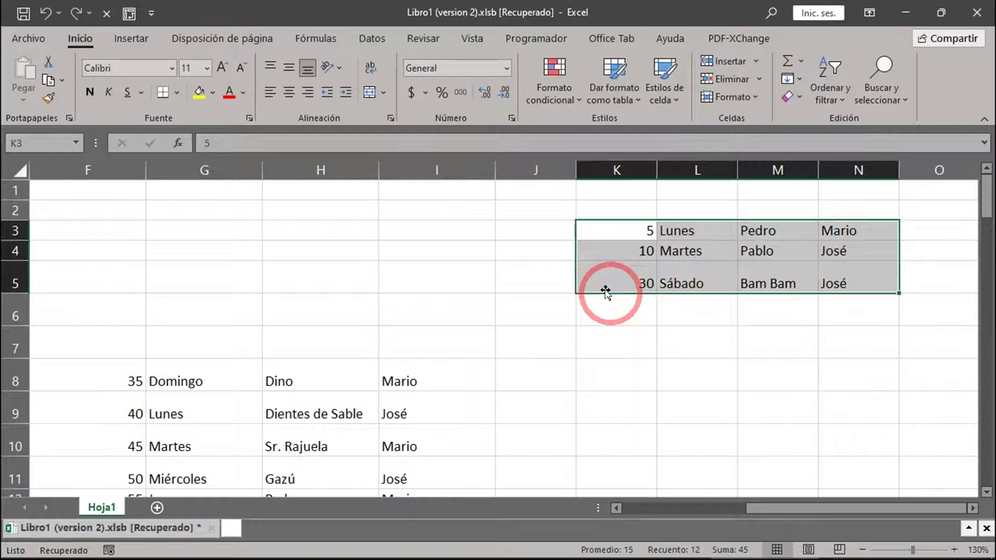
{"action": "left_click_drag", "start_coordinate": [605, 291], "coordinate": [618, 443]}
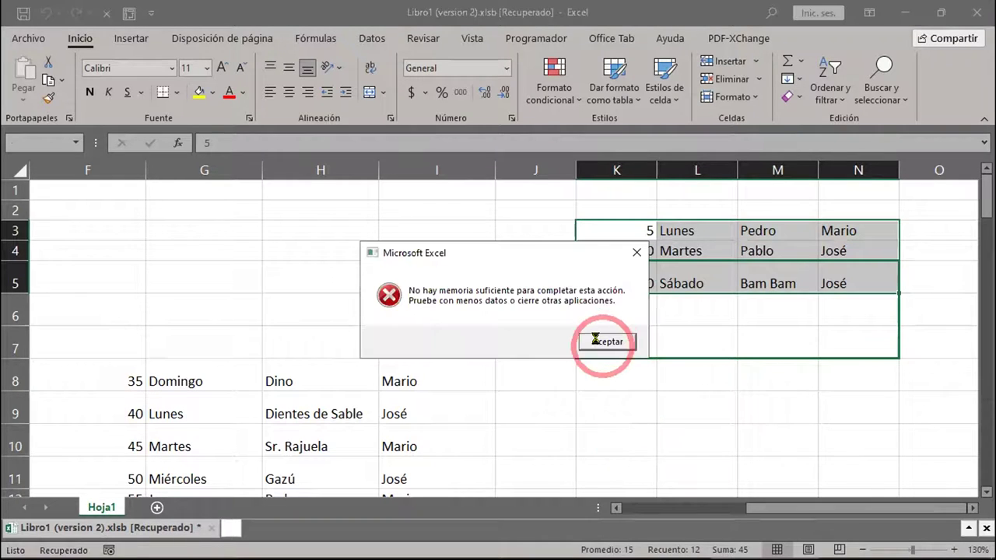
{"action": "left_click", "coordinate": [638, 253]}
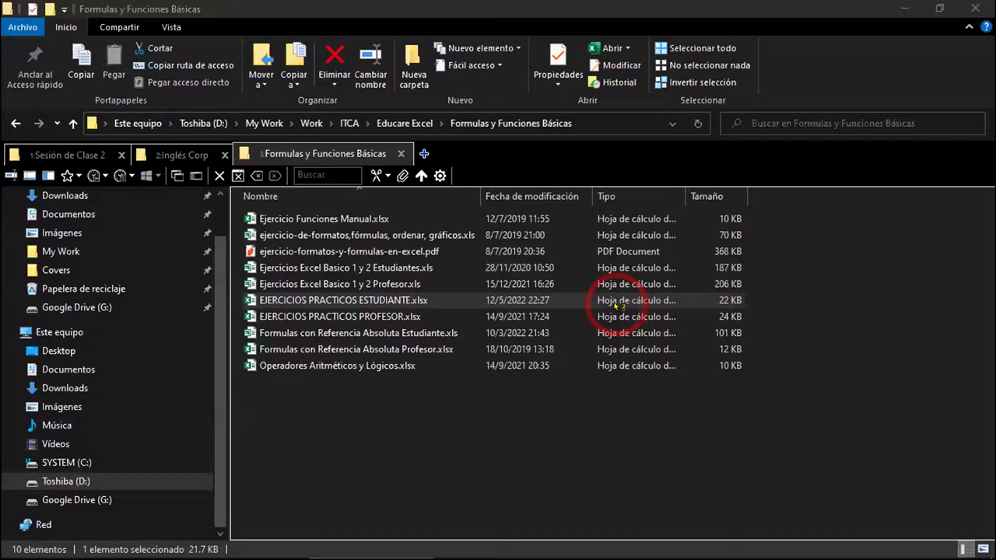
- Restart Excel, open the recovered workbook Libro1 (version 1).xlsb and close the document recovery list
{"action": "double_click", "coordinate": [615, 304]}
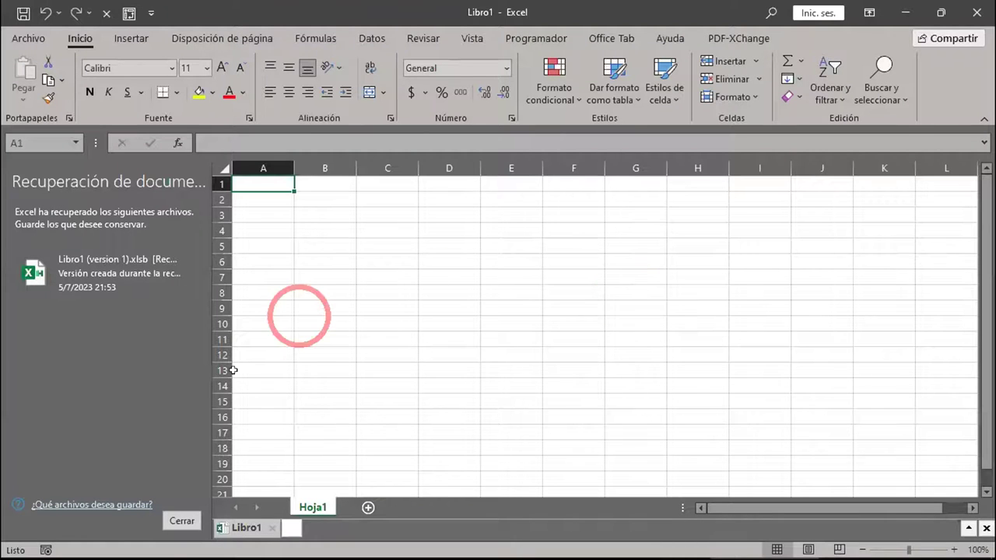
{"action": "left_click", "coordinate": [115, 278]}
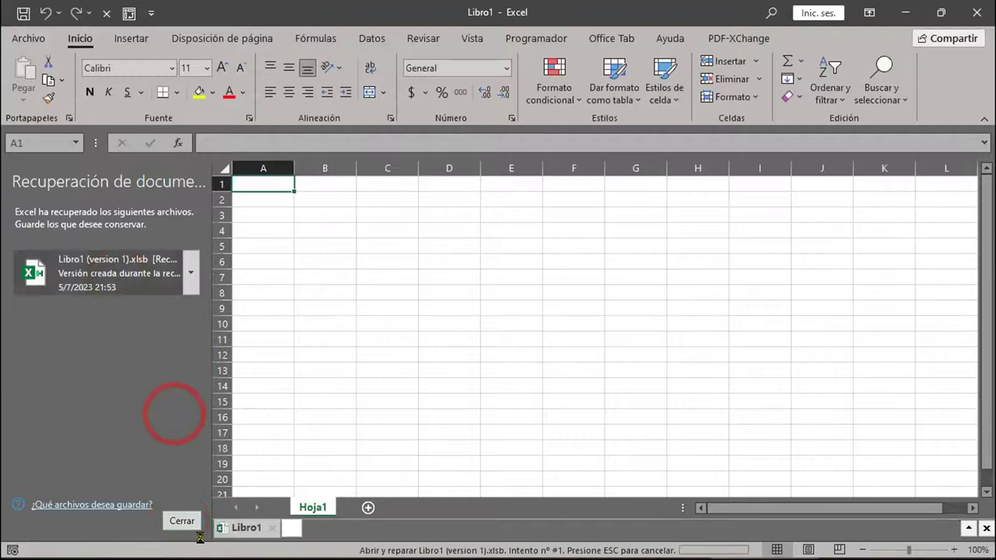
{"action": "left_click", "coordinate": [683, 508]}
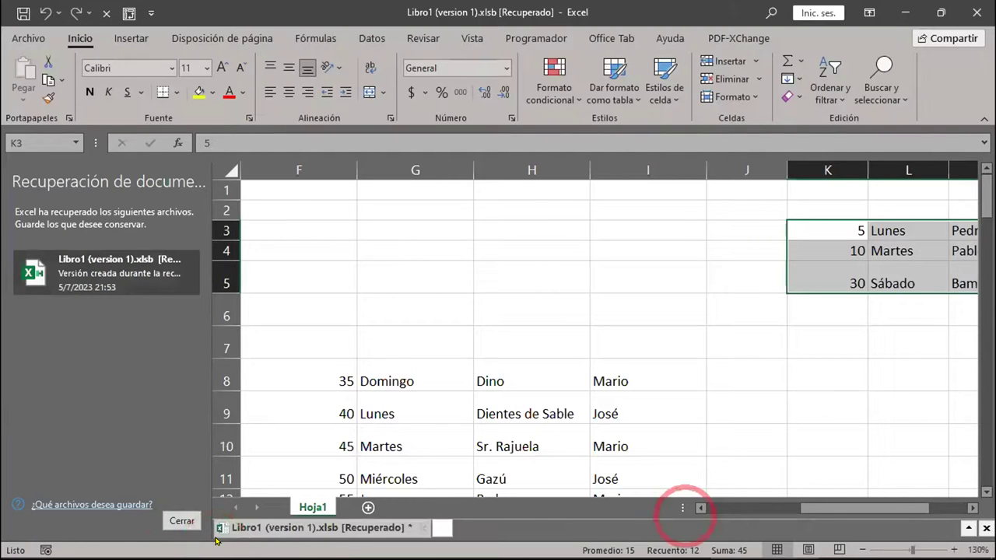
{"action": "left_click", "coordinate": [180, 519]}
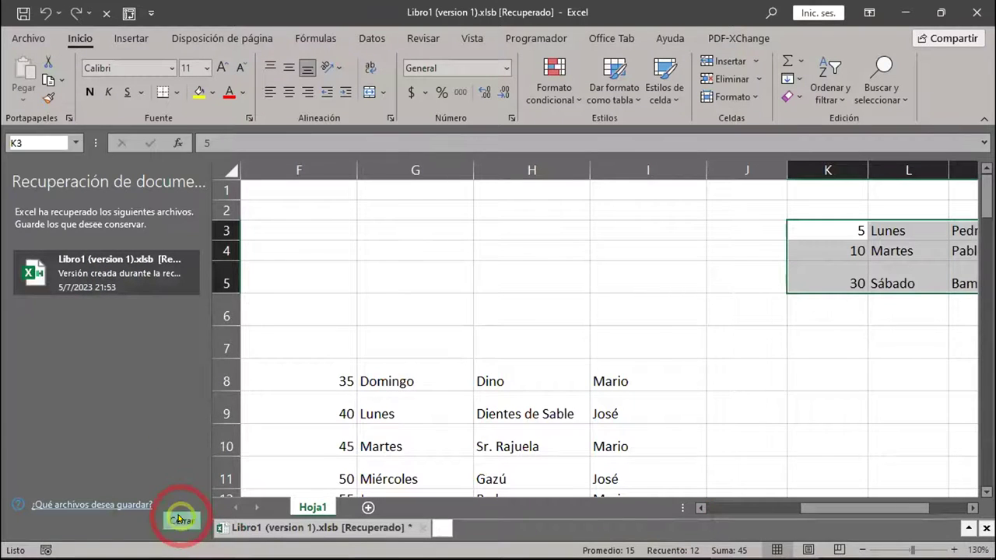
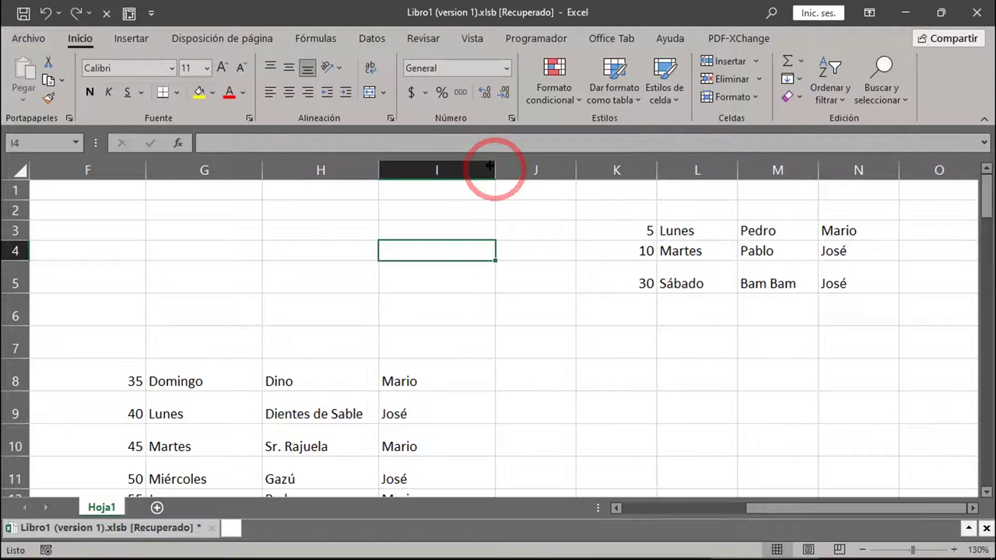
- Hide column I by shrinking its width to zero, and narrow column H
{"action": "left_click_drag", "start_coordinate": [490, 165], "coordinate": [352, 165]}
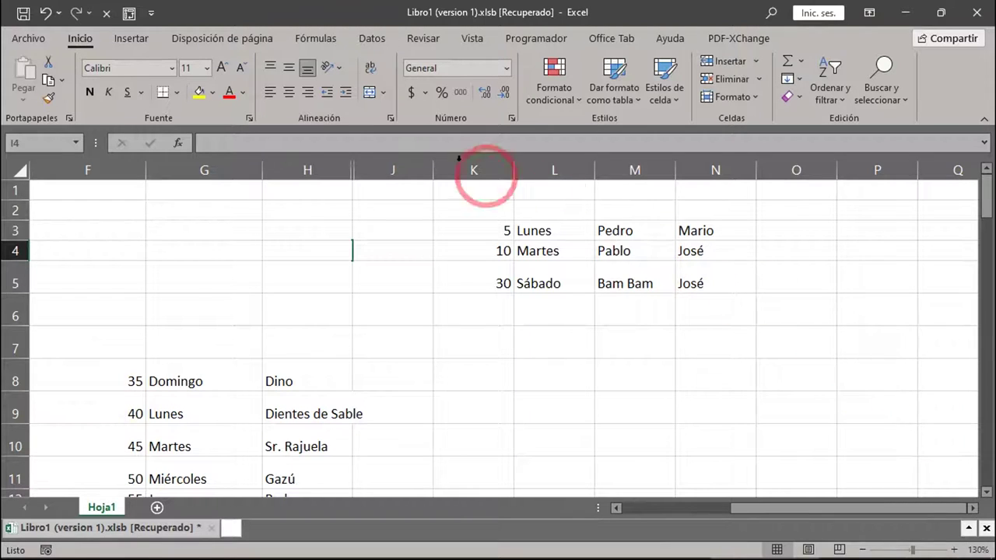
{"action": "left_click", "coordinate": [300, 162]}
{"action": "left_click", "coordinate": [409, 162]}
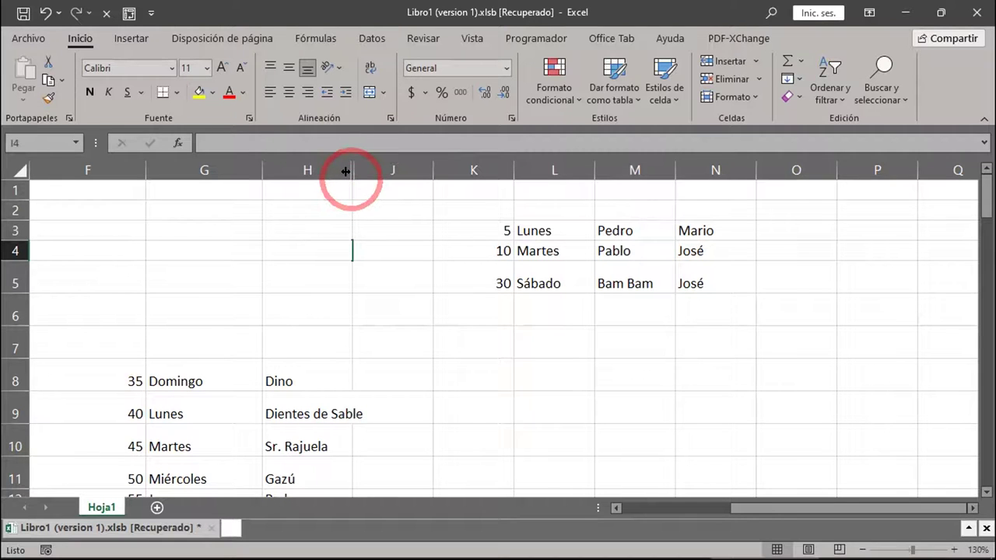
- Bring hidden column I back by widening it from the border between columns H and J
{"action": "left_click", "coordinate": [392, 171]}
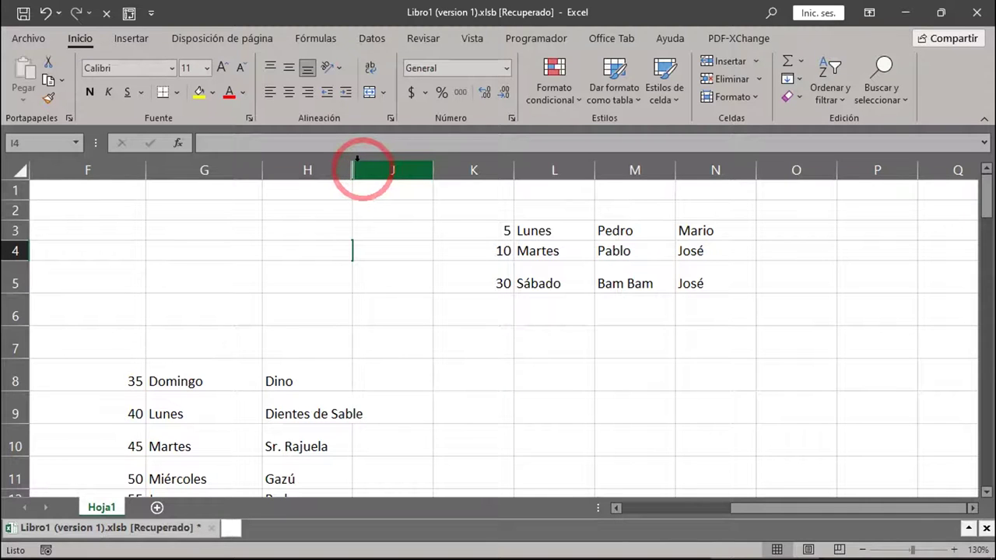
{"action": "left_click", "coordinate": [353, 166]}
{"action": "left_click", "coordinate": [349, 161]}
{"action": "left_click", "coordinate": [344, 165]}
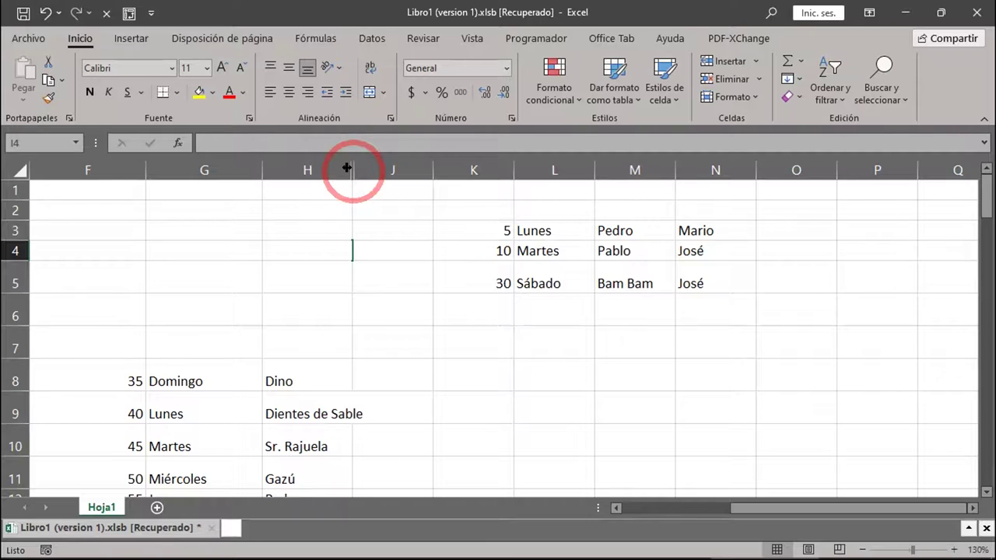
{"action": "left_click_drag", "start_coordinate": [350, 169], "coordinate": [477, 170]}
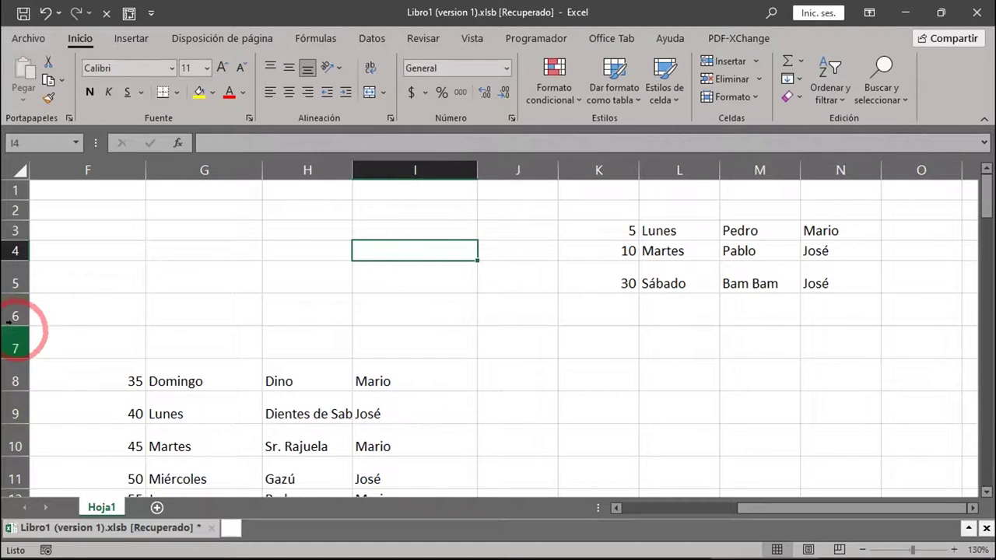
- Hide row 6 by shrinking its height to zero, and bring it back by stretching it from the border below row 5
{"action": "left_click_drag", "start_coordinate": [13, 319], "coordinate": [13, 278]}
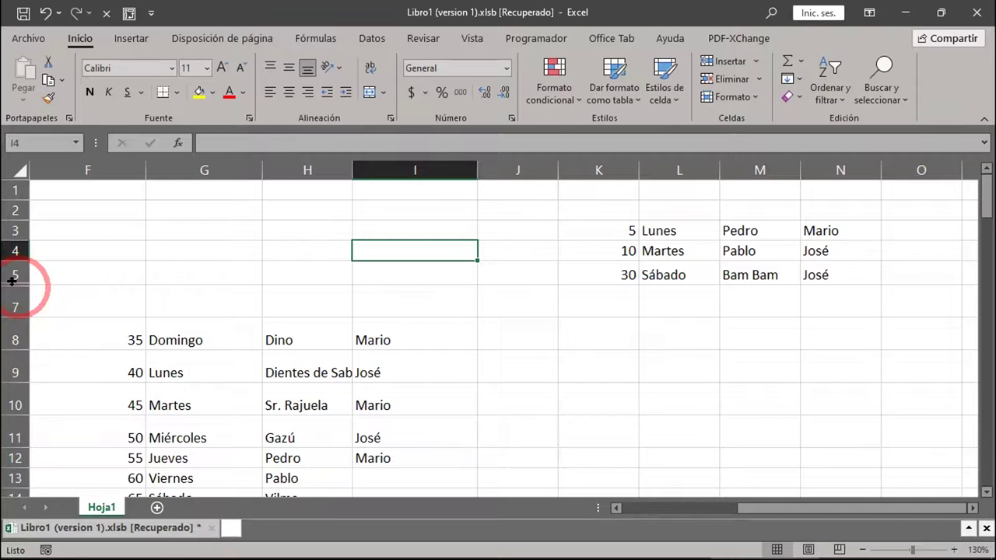
{"action": "left_click_drag", "start_coordinate": [13, 281], "coordinate": [6, 322]}
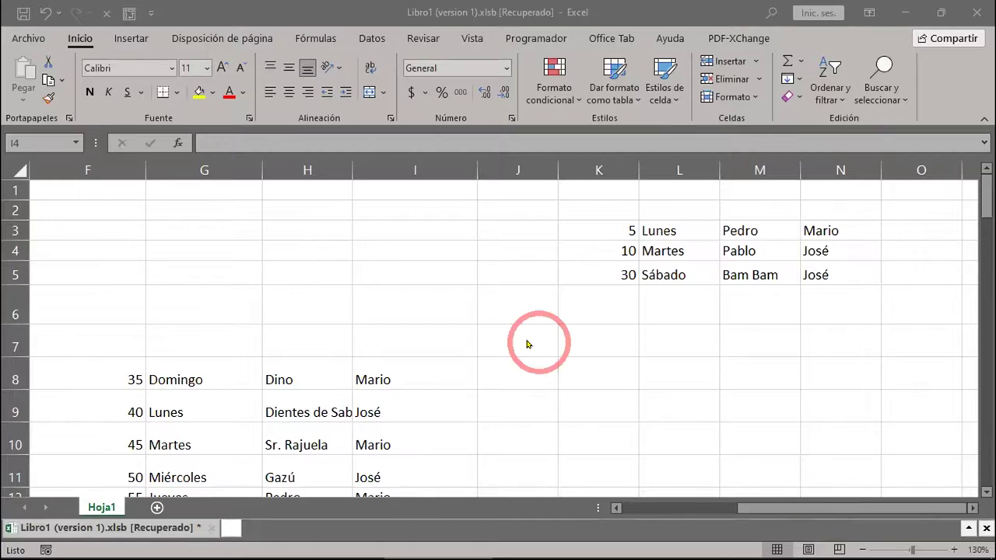
- Insert a new comment on cell I8, which holds the first entry of column I
{"action": "scroll", "coordinate": [527, 344], "scroll_direction": "down", "scroll_amount": 2}
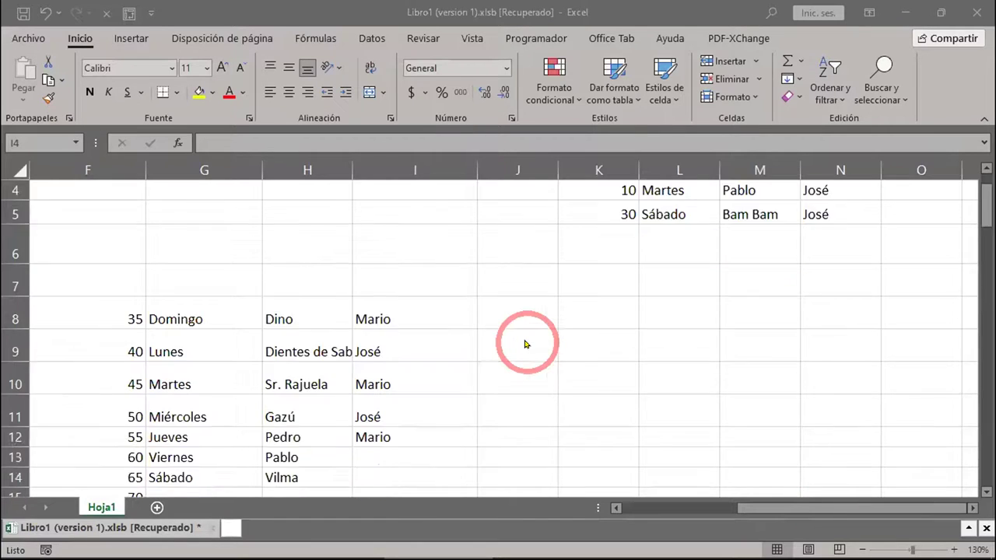
{"action": "left_click", "coordinate": [413, 228]}
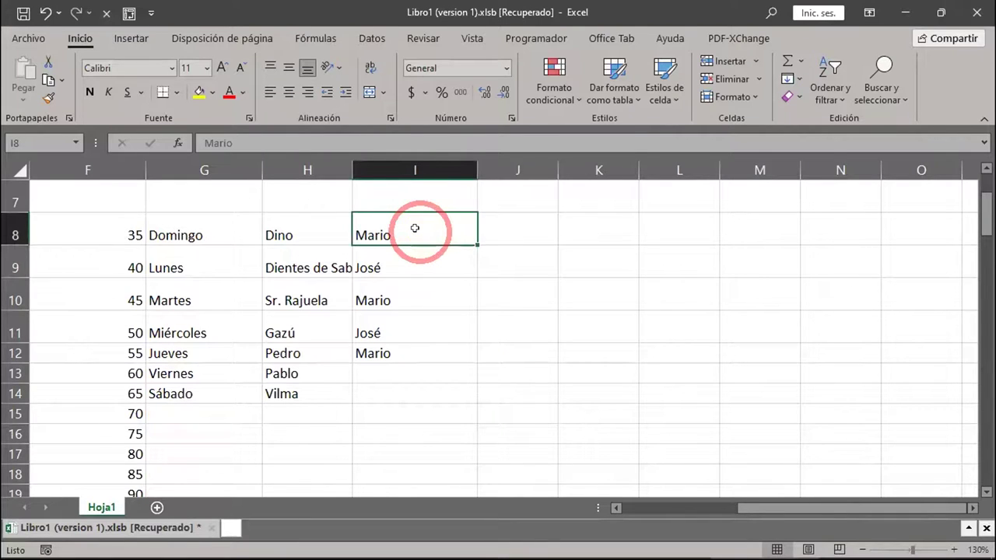
{"action": "scroll", "coordinate": [603, 291], "scroll_direction": "up", "scroll_amount": 1}
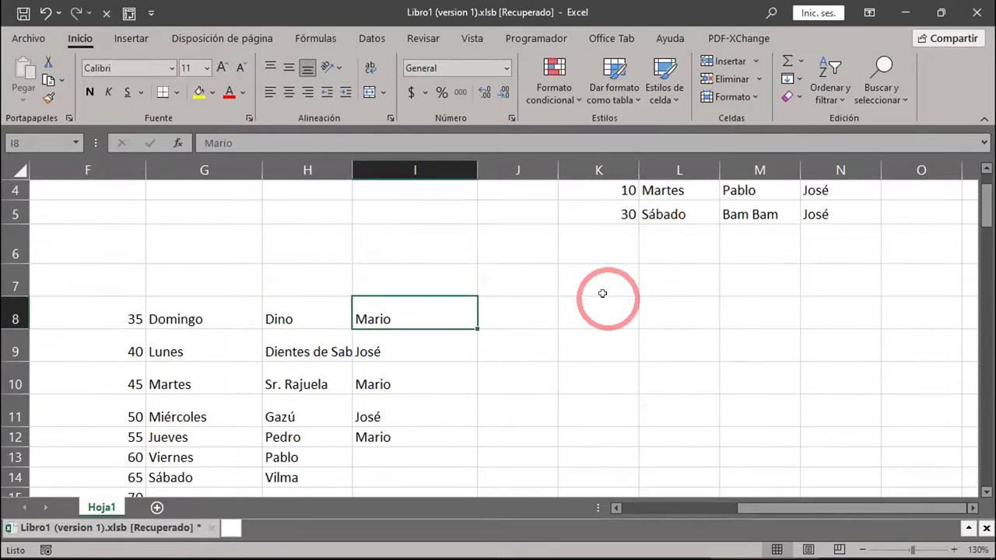
{"action": "left_click", "coordinate": [404, 234]}
{"action": "left_click", "coordinate": [383, 319]}
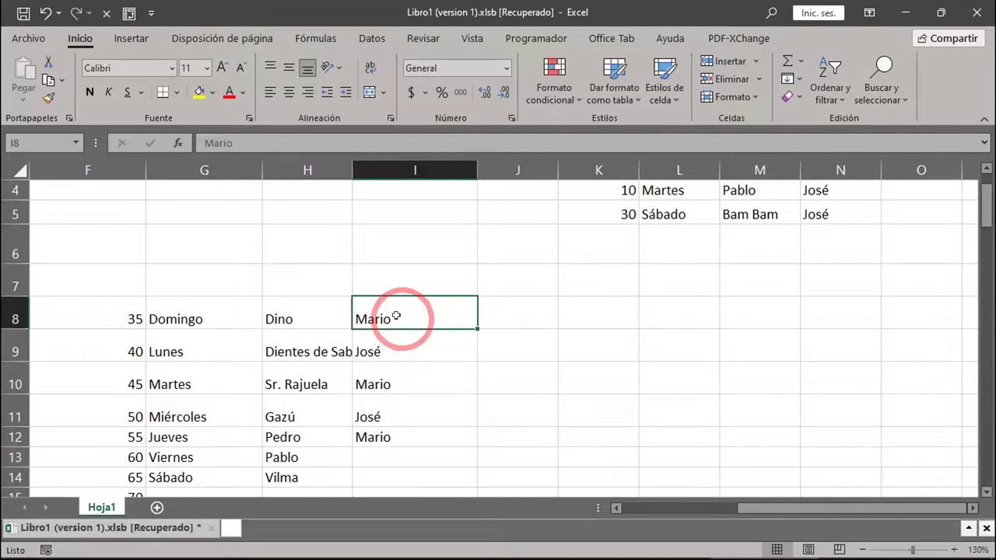
{"action": "right_click", "coordinate": [428, 308]}
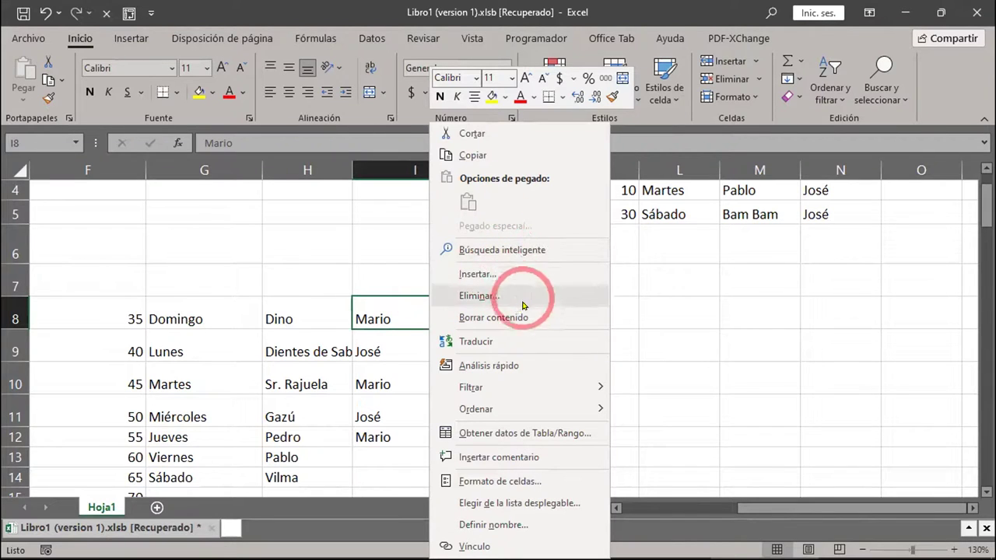
{"action": "left_click", "coordinate": [489, 457]}
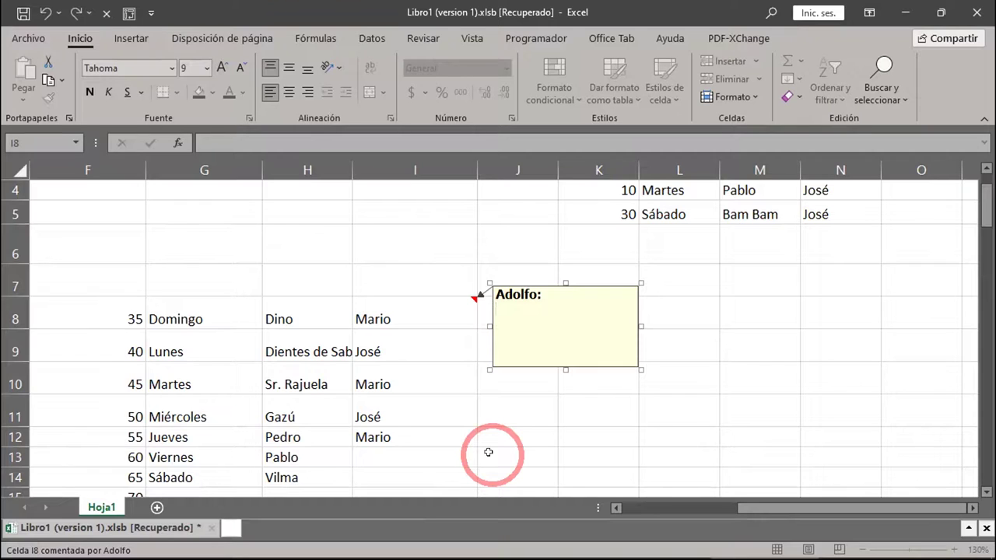
- Replace the author name in the I8 comment with "Esta celda dice mi nombre de usuario"
{"action": "key", "text": "BackSpace"}
{"action": "key", "text": "BackSpace"}
{"action": "key", "text": "BackSpace"}
{"action": "key", "text": "BackSpace"}
{"action": "key", "text": "BackSpace"}
{"action": "key", "text": "BackSpace"}
{"action": "key", "text": "BackSpace"}
{"action": "key", "text": "BackSpace"}
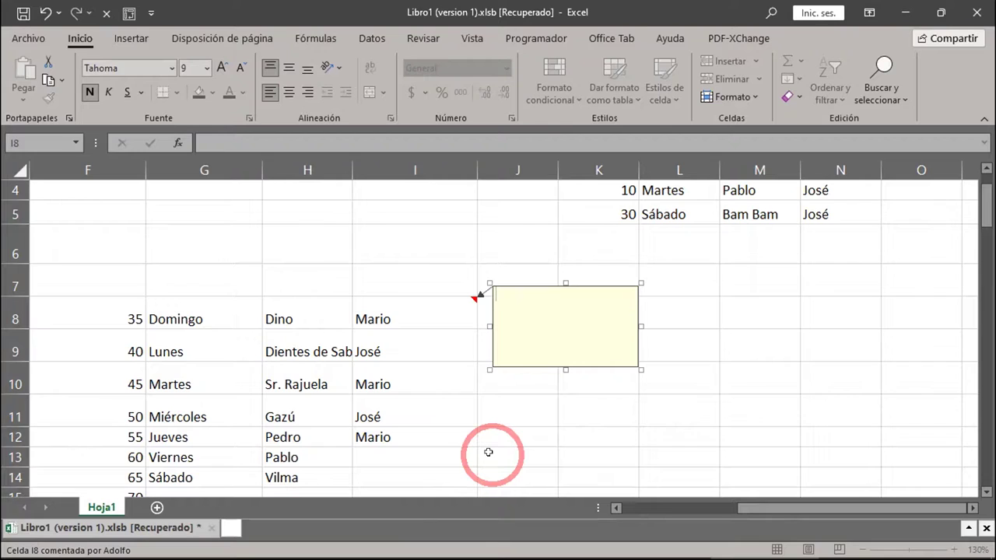
{"action": "type", "text": "Esta celda dice mi nombre de"}
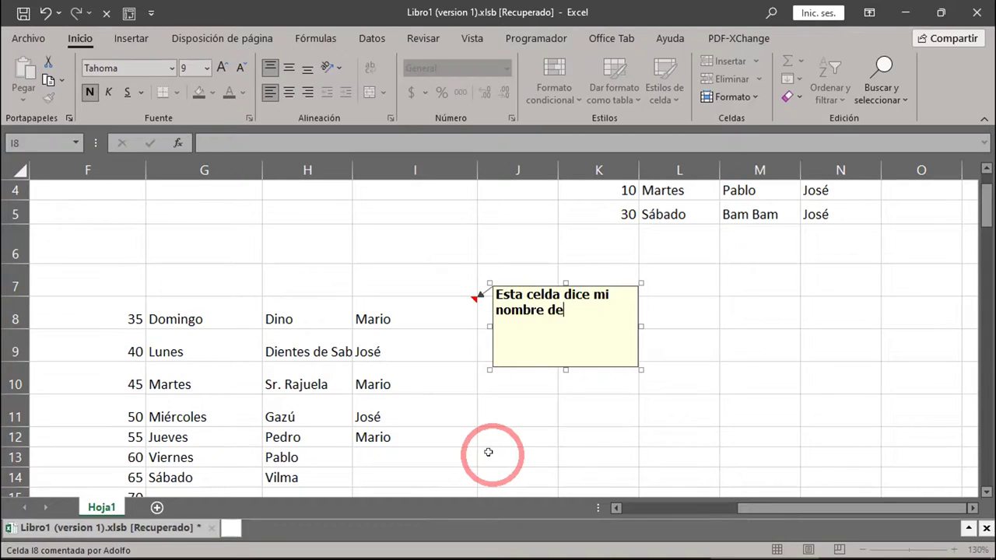
{"action": "type", "text": " usuario"}
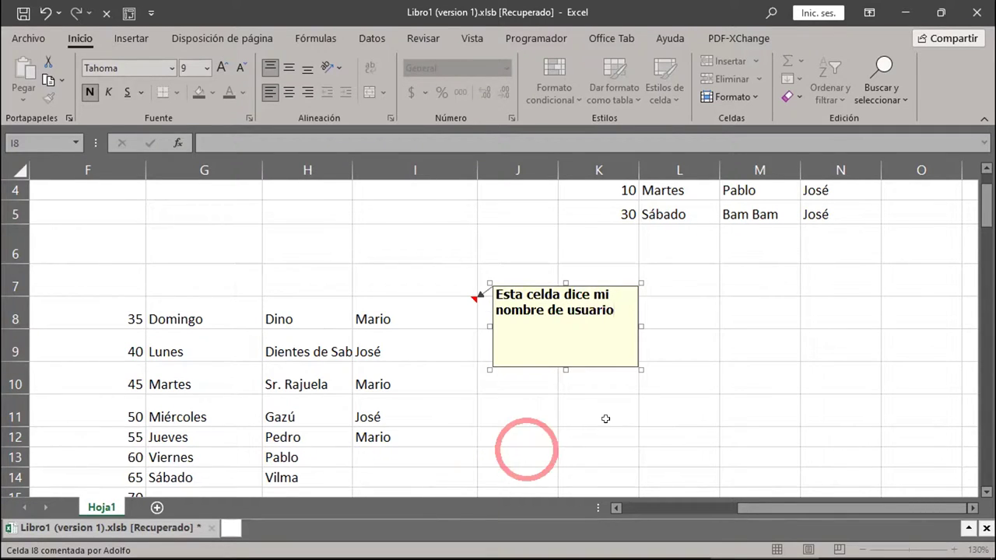
{"action": "left_click", "coordinate": [848, 307]}
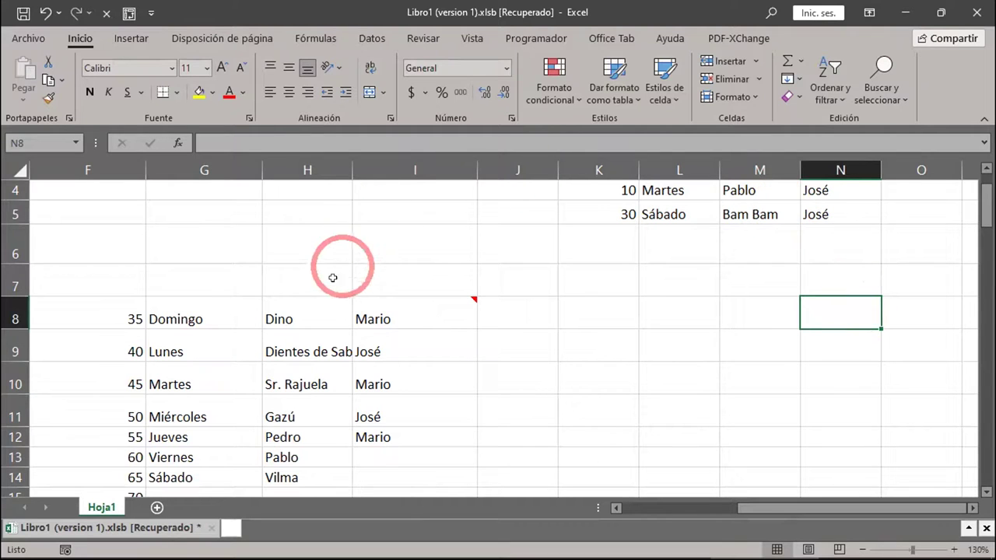
- Display the comment attached to cell I8 to read its text
{"action": "mouse_move", "coordinate": [442, 317]}
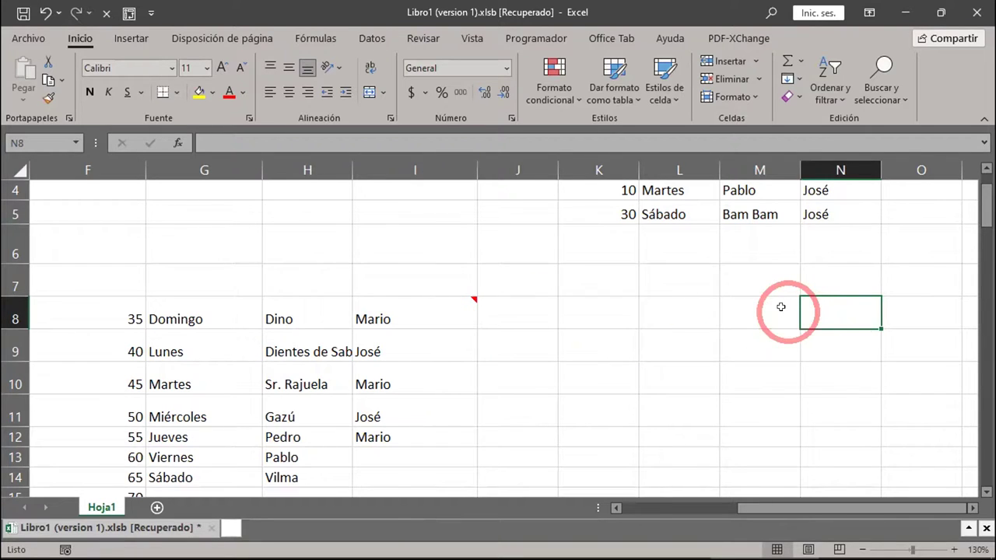
{"action": "mouse_move", "coordinate": [396, 303]}
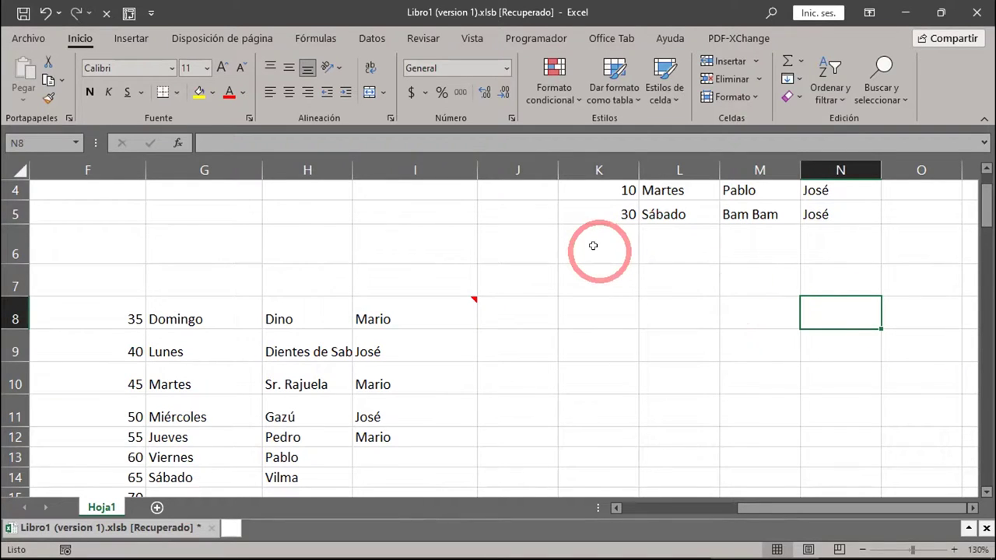
{"action": "mouse_move", "coordinate": [418, 291]}
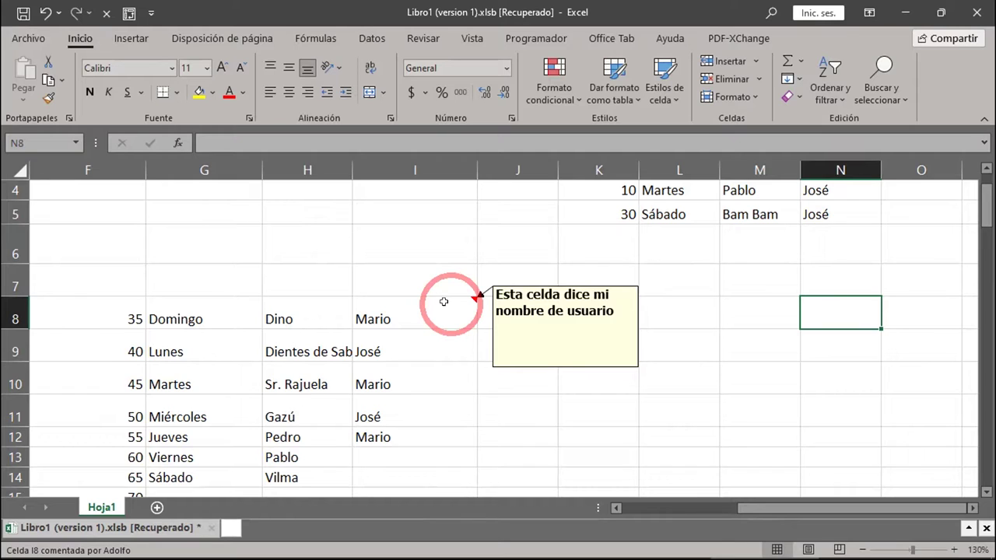
- Insert a comment on cell I9, replace its author name with "hola" and display the finished comment
{"action": "right_click", "coordinate": [436, 344]}
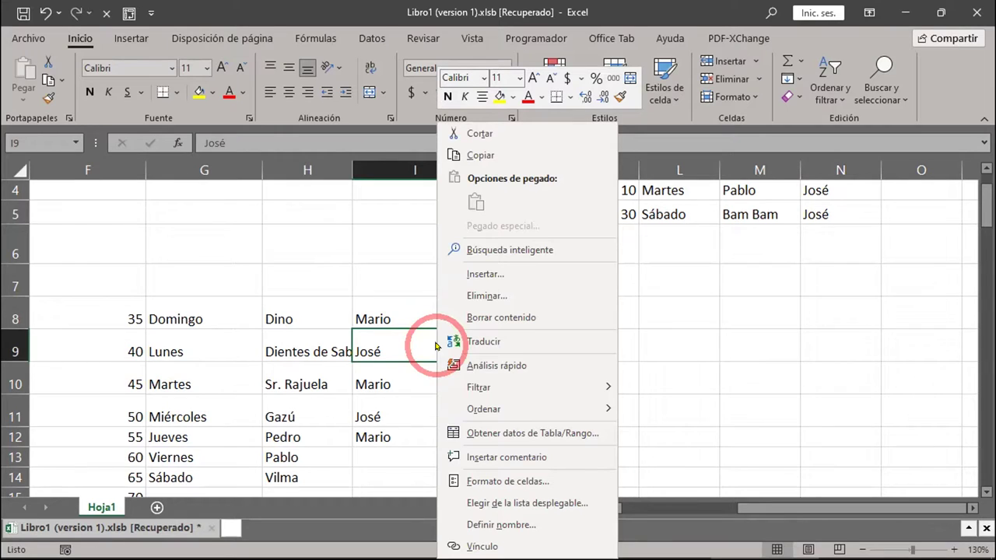
{"action": "left_click", "coordinate": [499, 457]}
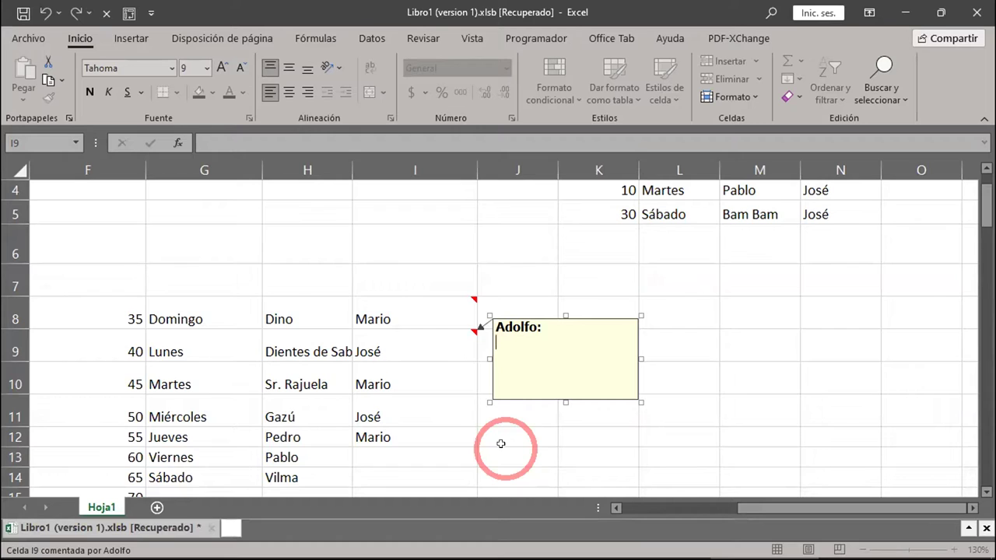
{"action": "key", "text": "BackSpace"}
{"action": "key", "text": "BackSpace"}
{"action": "key", "text": "BackSpace"}
{"action": "key", "text": "BackSpace"}
{"action": "key", "text": "BackSpace"}
{"action": "key", "text": "BackSpace"}
{"action": "key", "text": "BackSpace"}
{"action": "key", "text": "BackSpace"}
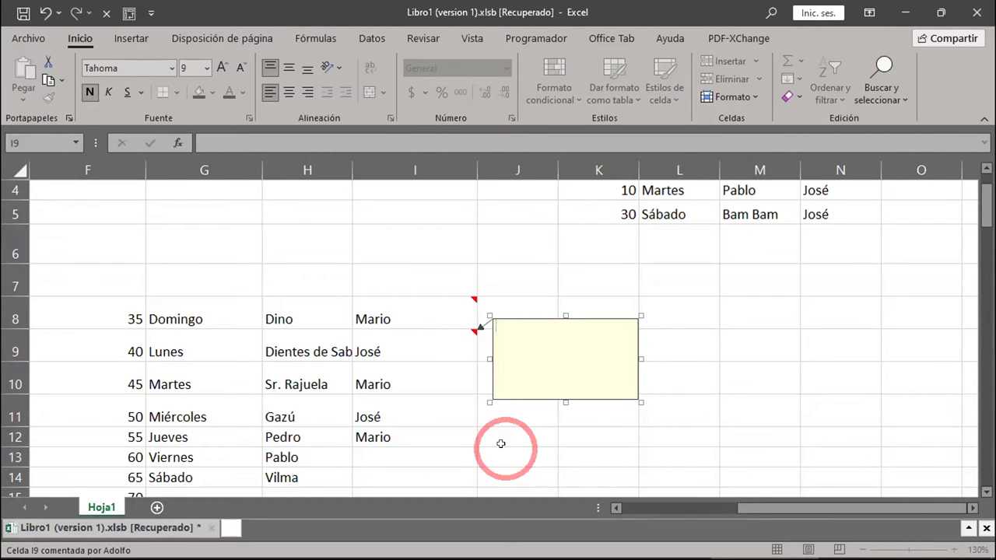
{"action": "type", "text": "hola"}
{"action": "left_click", "coordinate": [815, 382]}
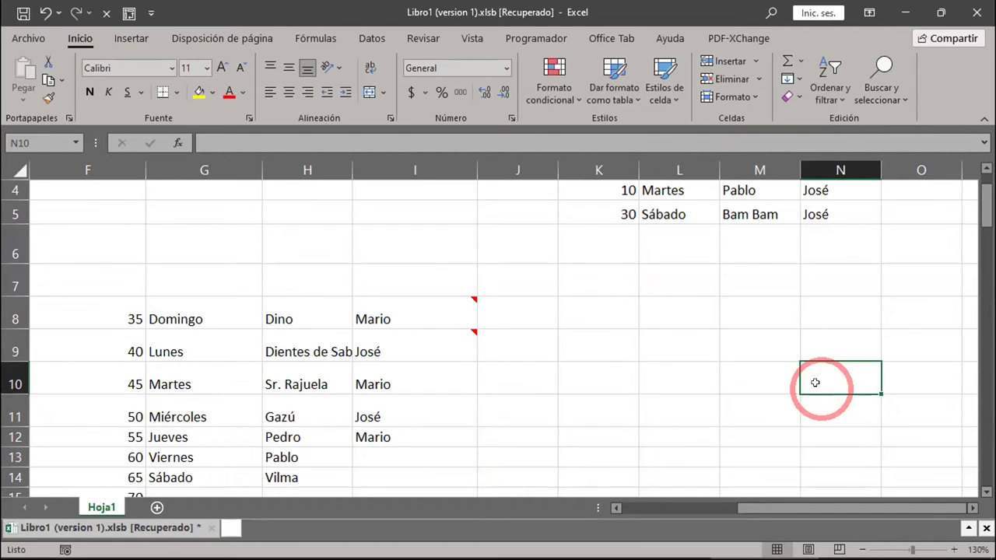
{"action": "mouse_move", "coordinate": [415, 345]}
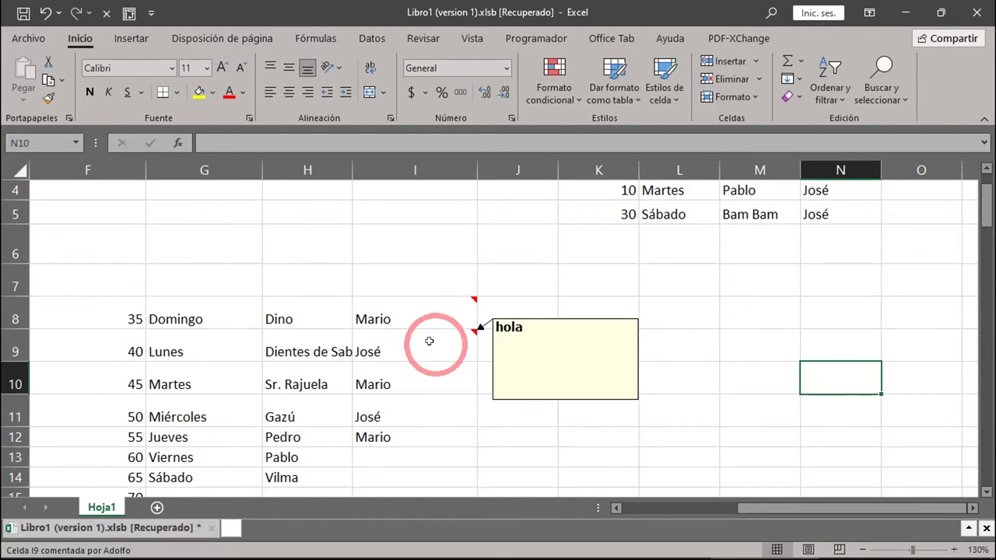
- Delete the "hola" comment from cell I9 while keeping the cell's own content
{"action": "left_click", "coordinate": [429, 341]}
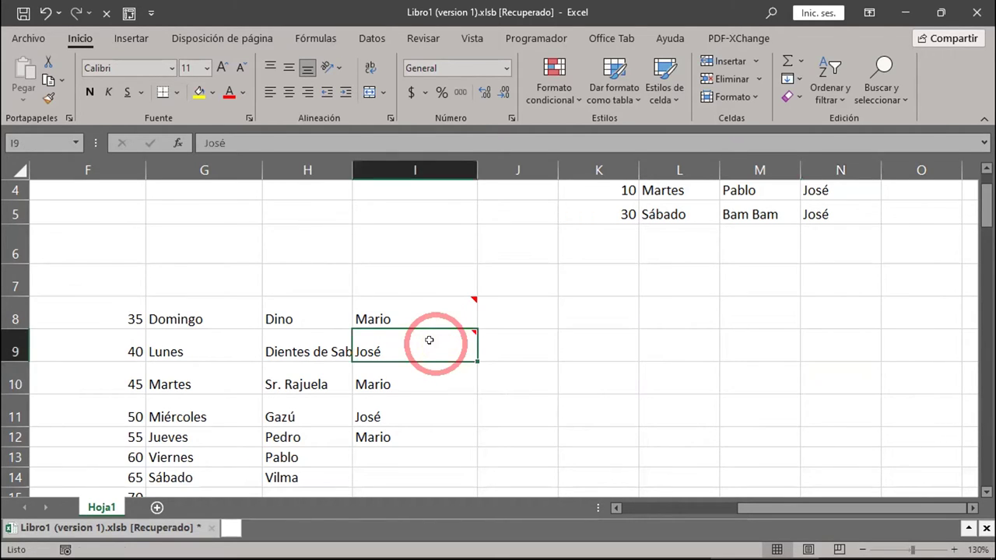
{"action": "mouse_move", "coordinate": [427, 338]}
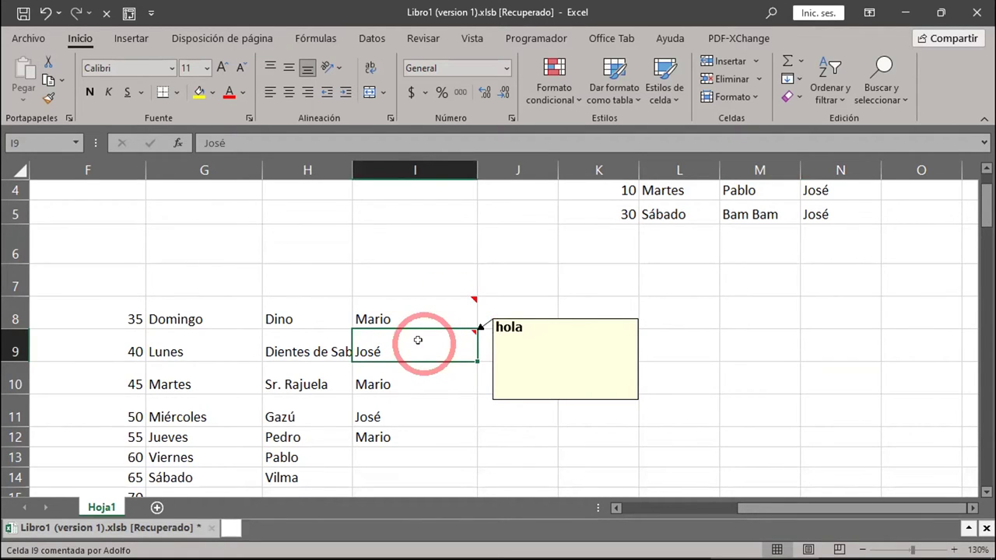
{"action": "right_click", "coordinate": [418, 340]}
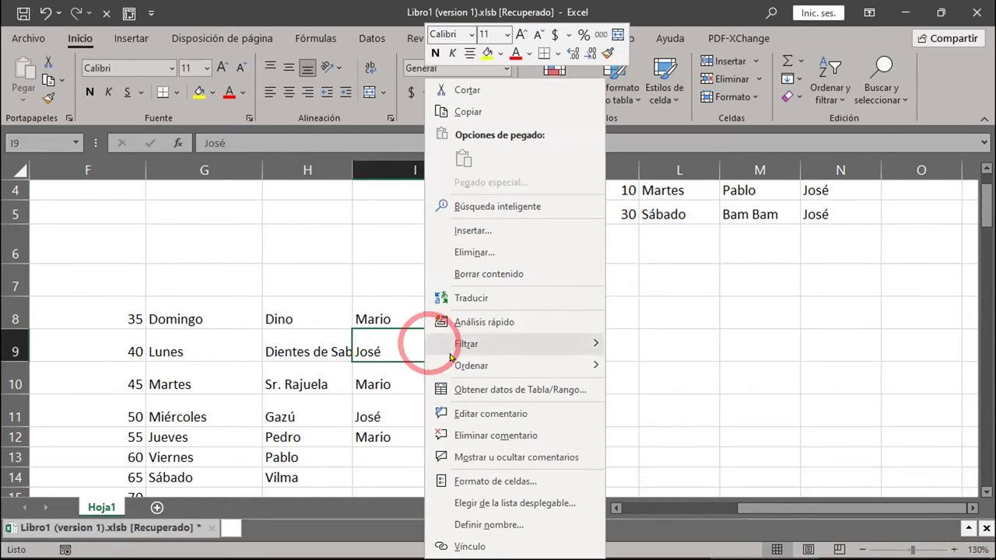
{"action": "left_click", "coordinate": [472, 433]}
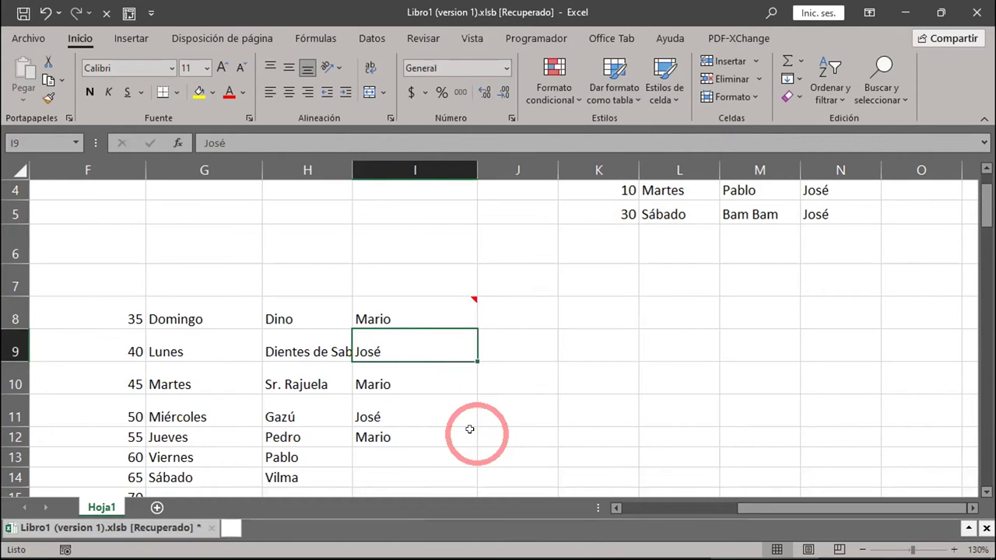
- Delete the comment reading "Esta celda dice mi nombre de usuario" from cell I8
{"action": "left_click", "coordinate": [440, 298]}
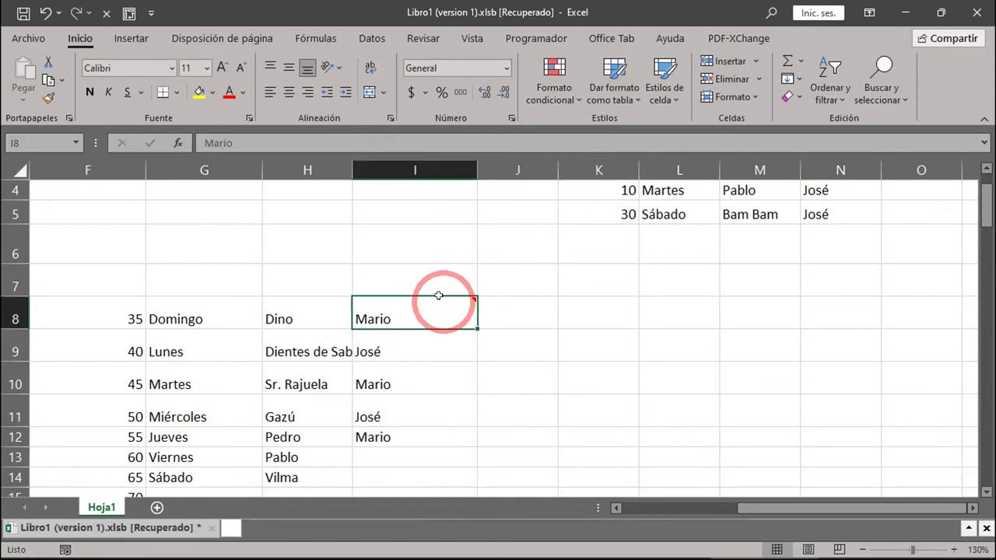
{"action": "mouse_move", "coordinate": [450, 308]}
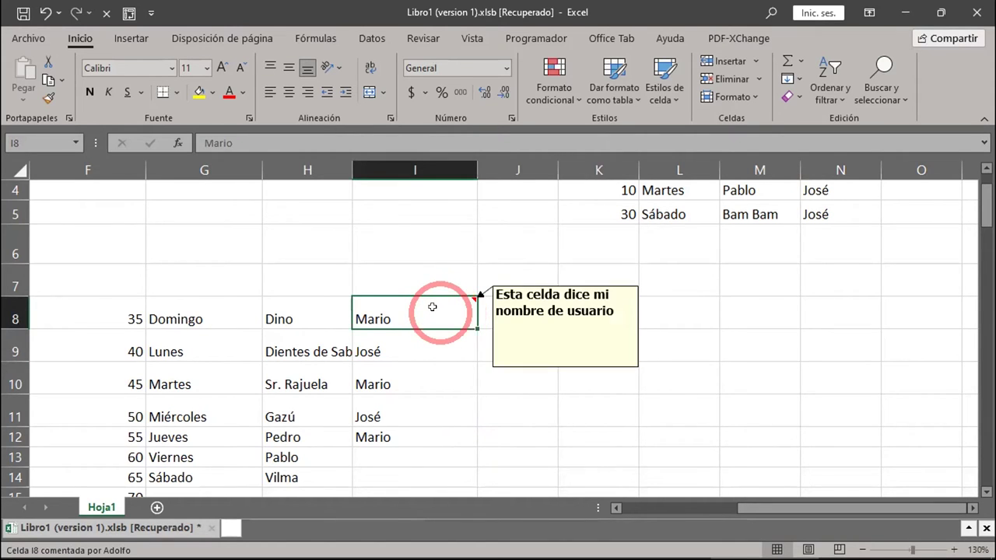
{"action": "right_click", "coordinate": [440, 309]}
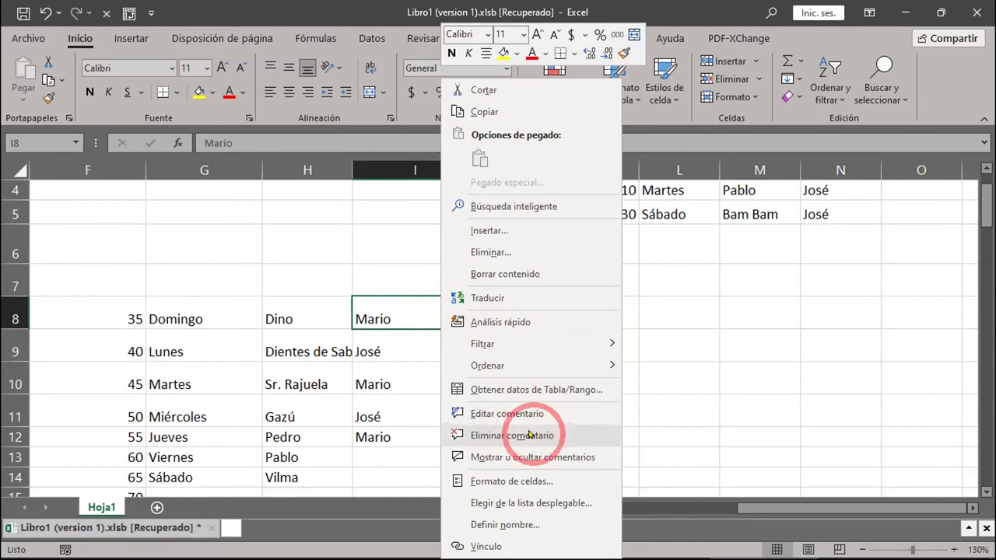
{"action": "left_click", "coordinate": [529, 435]}
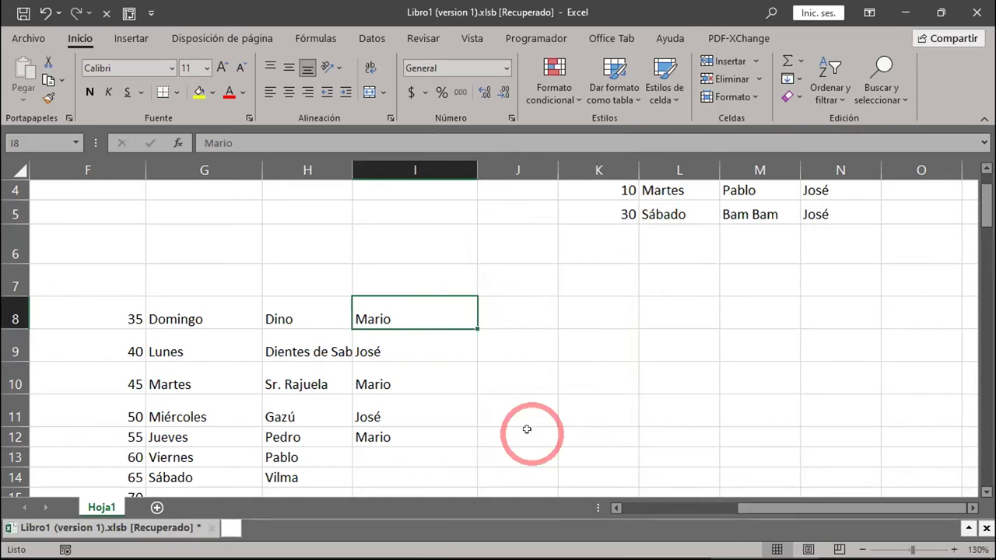